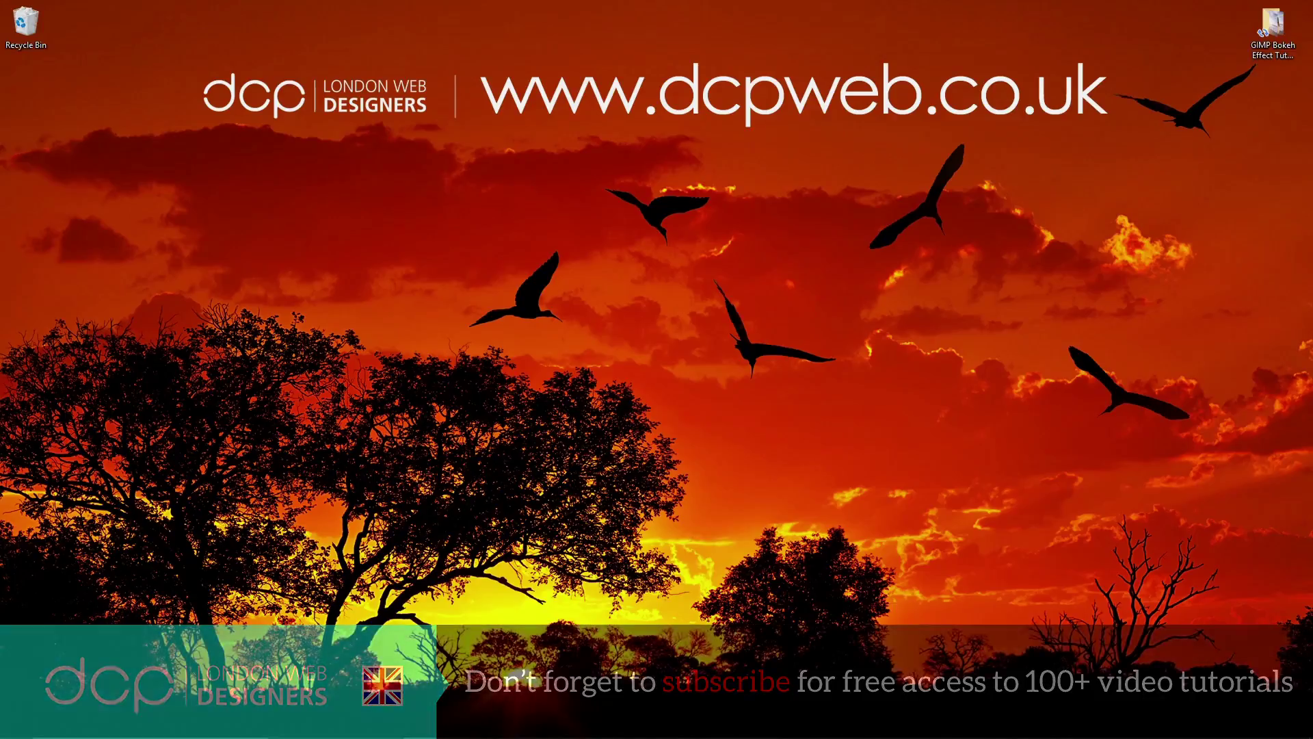
Open the GIMP Bokeh Effect Tutorial folder and view image 1.jpg and image 2.jpg side by side.
double_click(1271, 29)
click(663, 131)
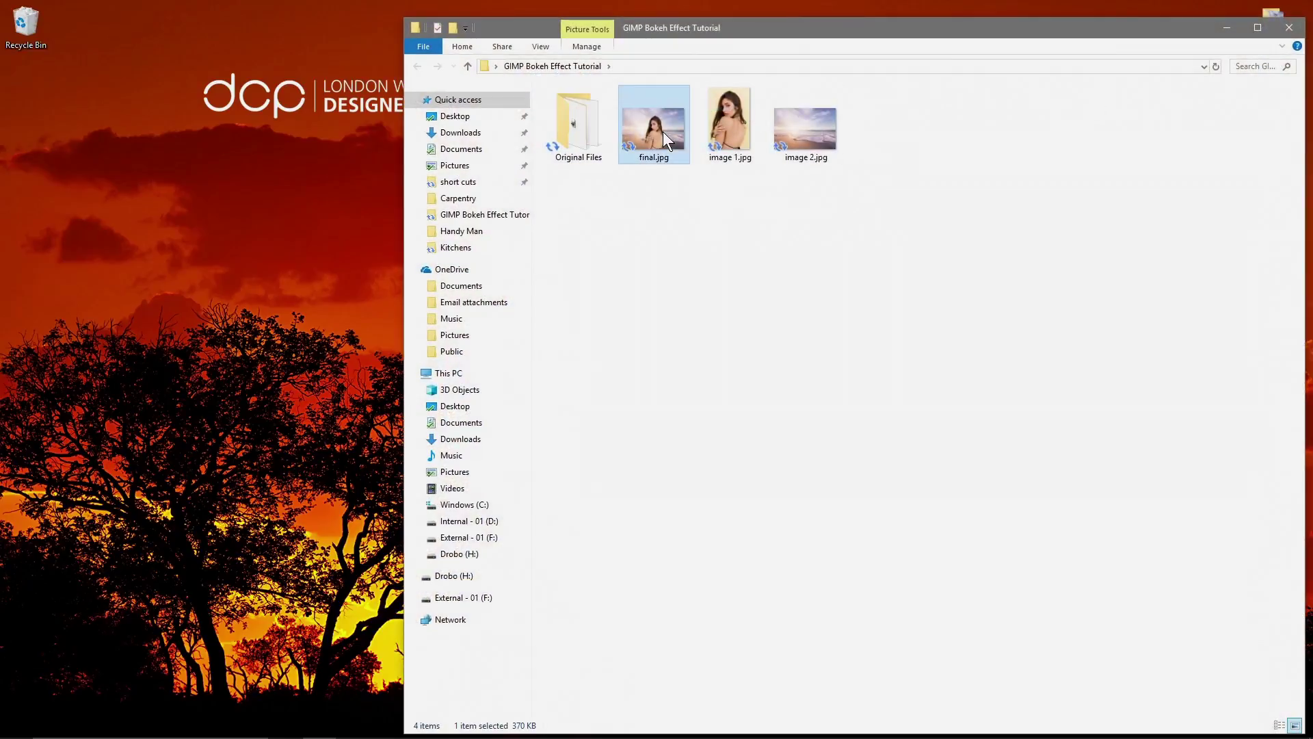
double_click(720, 130)
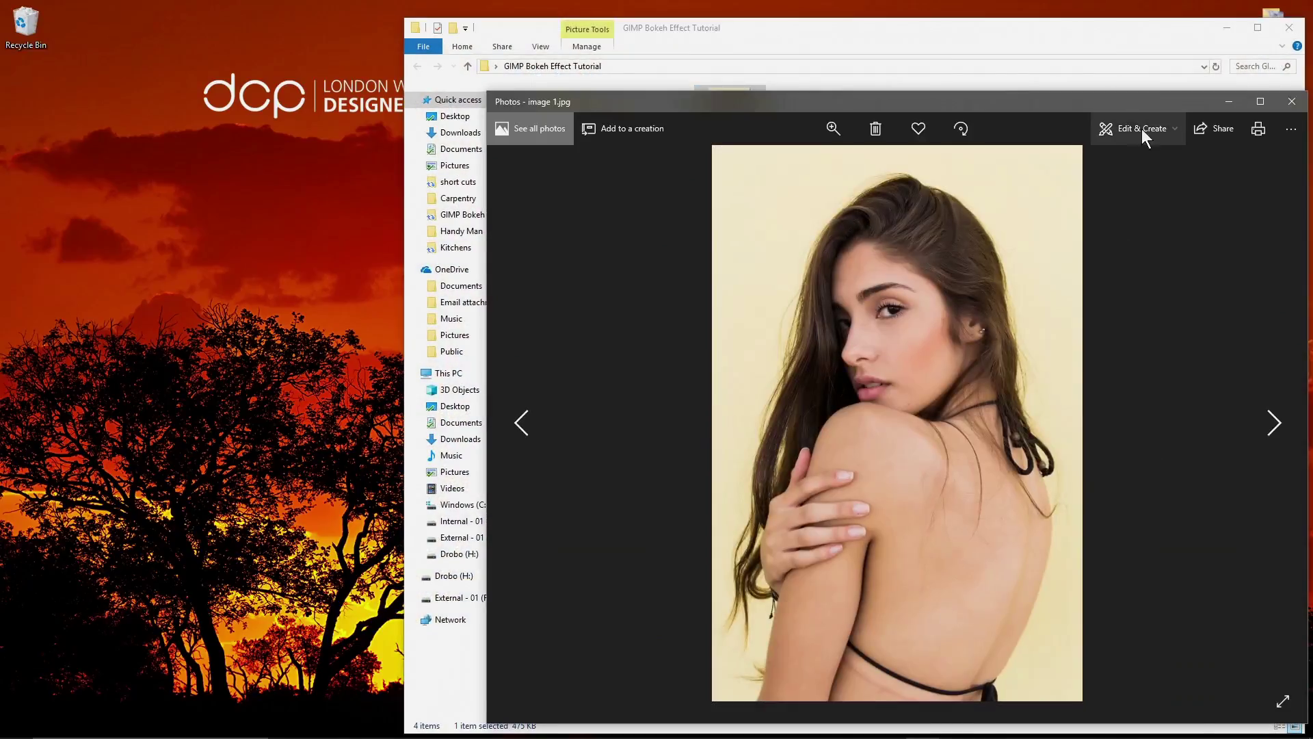
drag(1097, 102, 511, 76)
double_click(824, 125)
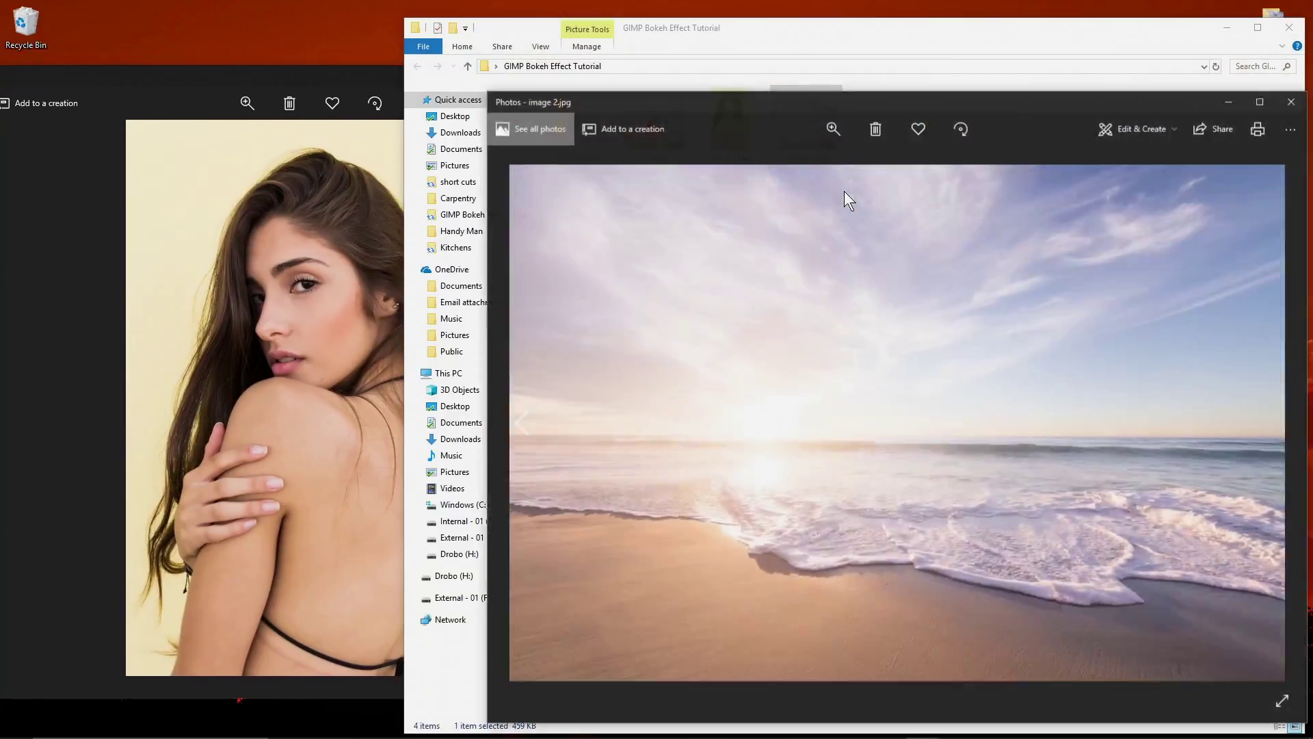
click(367, 192)
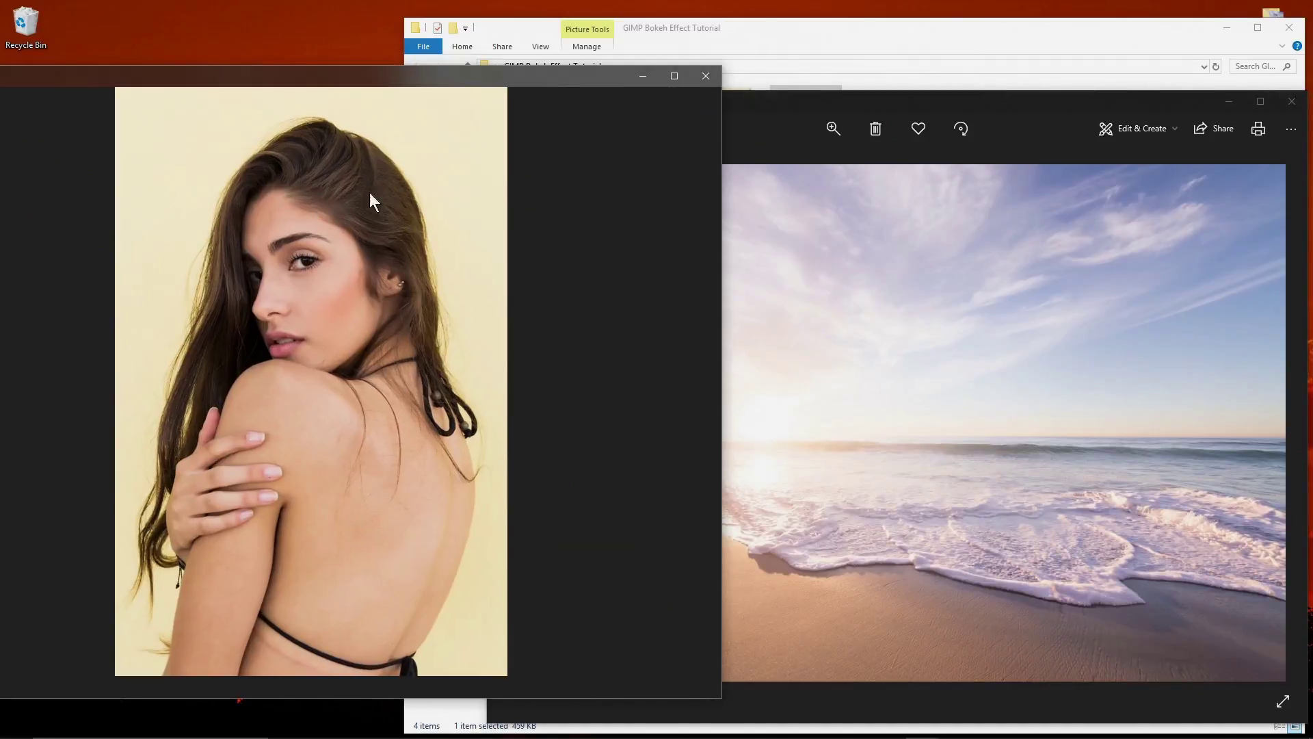
Close both source photos, view the finished composite final.jpg and close it again.
click(706, 76)
click(1291, 101)
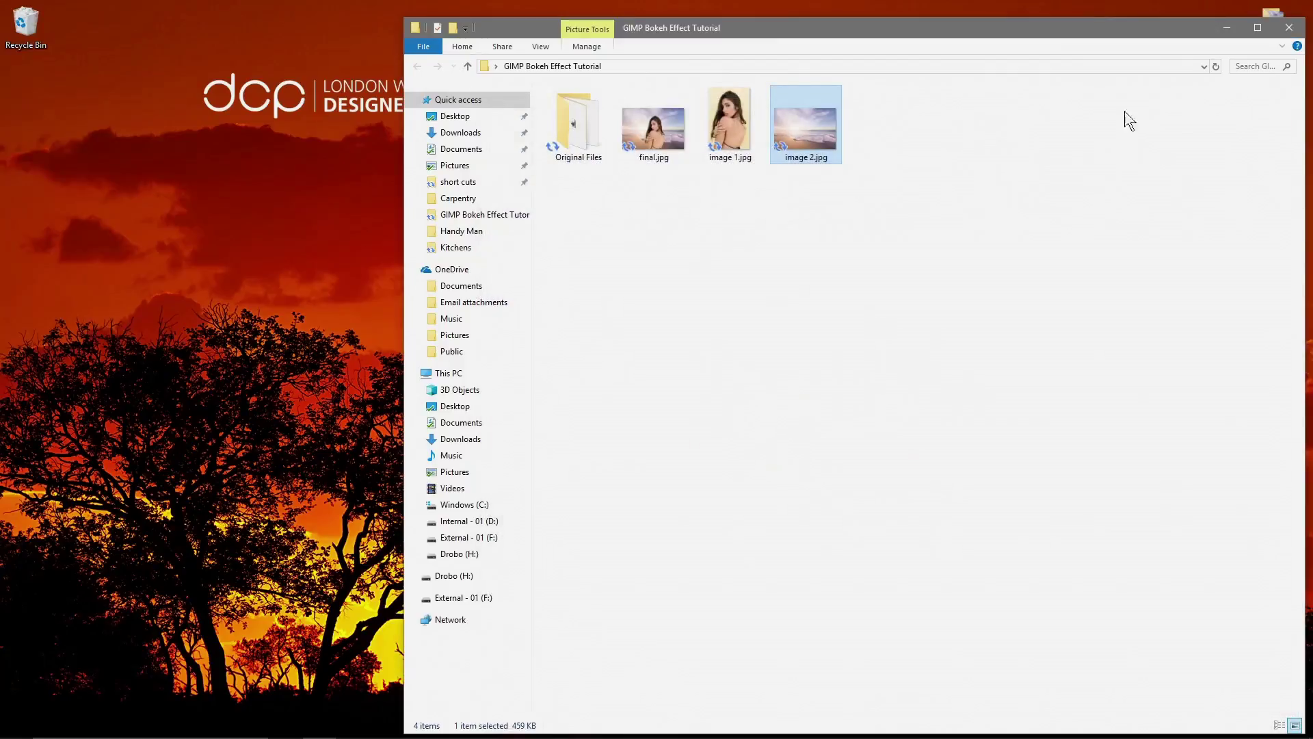
double_click(673, 127)
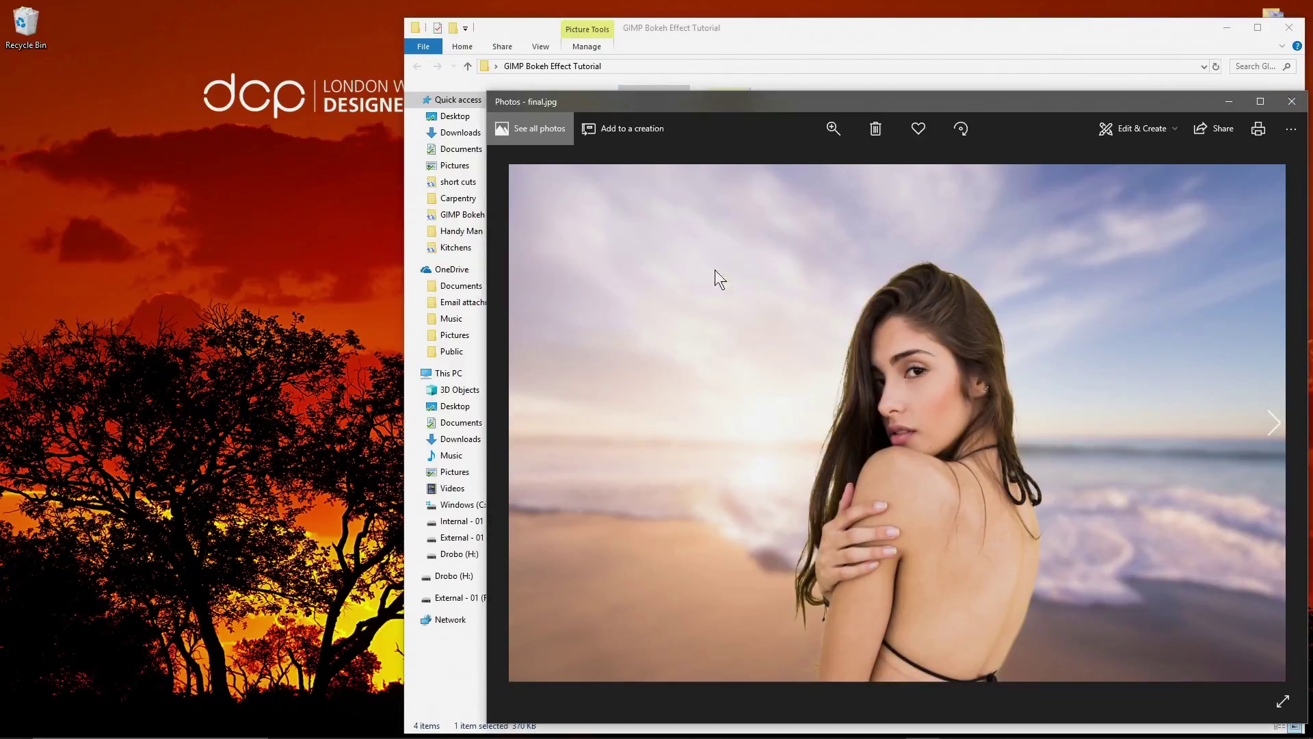
click(1292, 101)
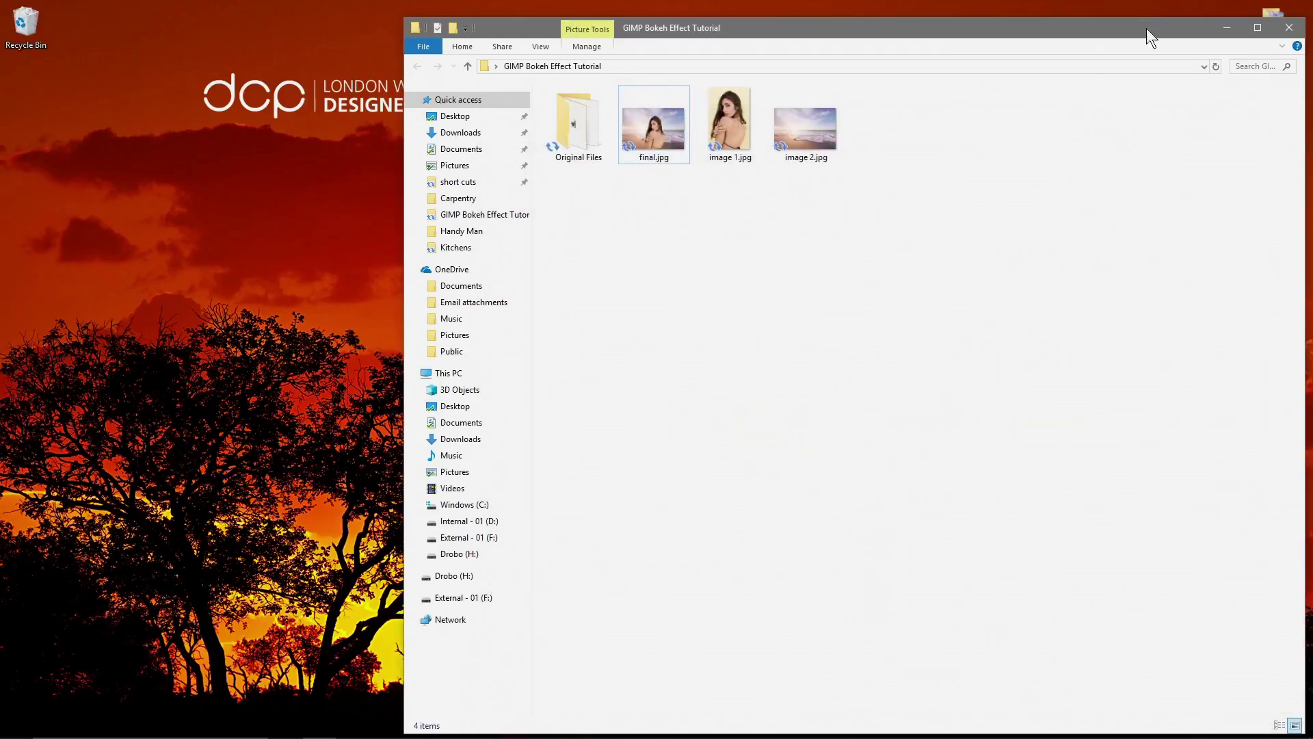
Move the tutorial folder window mostly off the desktop and launch GIMP.
drag(1150, 31, 1312, 129)
drag(1094, 128, 1288, 55)
click(47, 725)
click(47, 725)
click(11, 735)
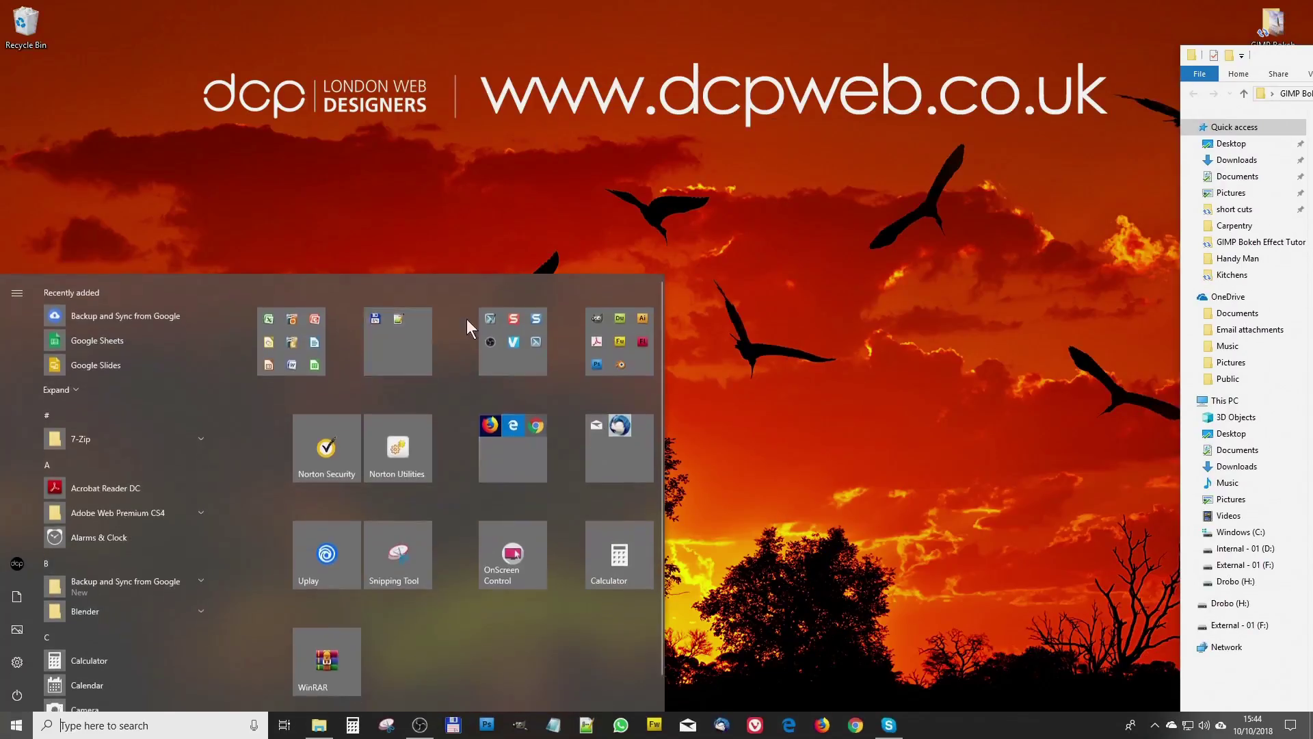
click(487, 439)
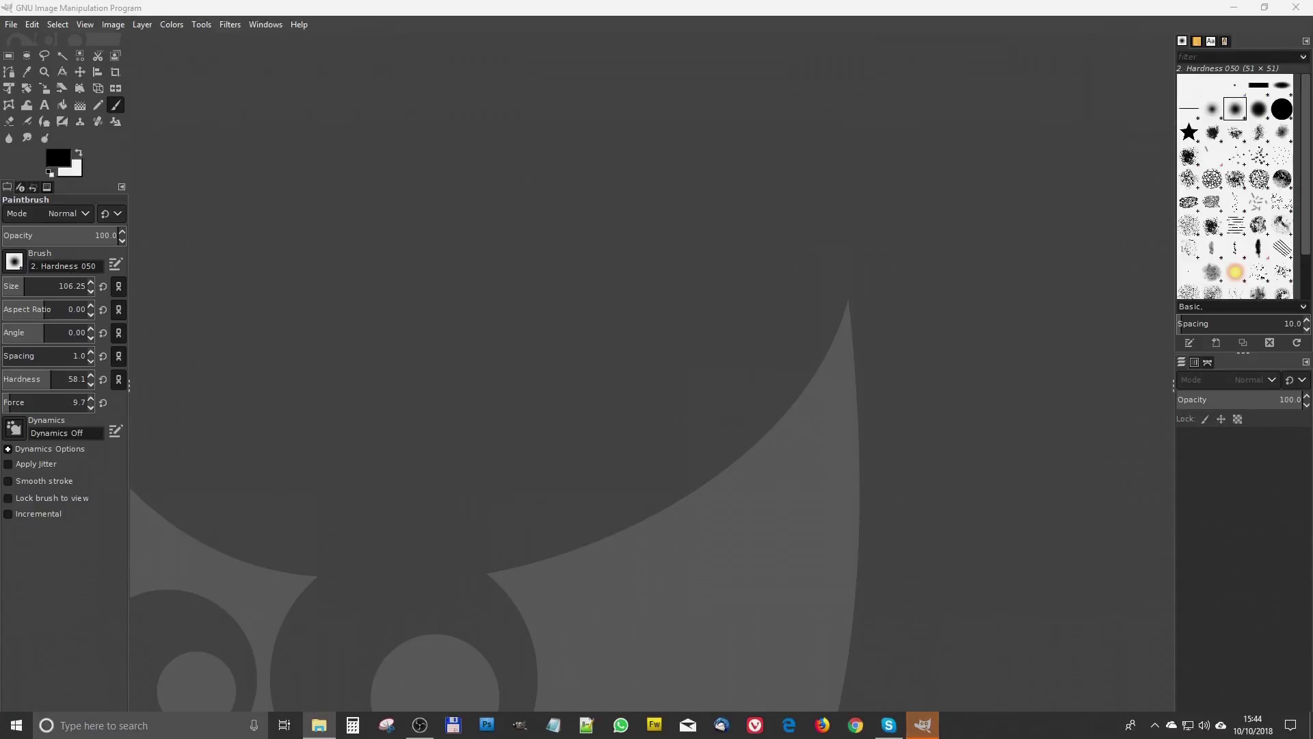
Open image 1.jpg from the tutorial folder as a new image in GIMP.
key(alt+Tab)
drag(983, 176, 511, 289)
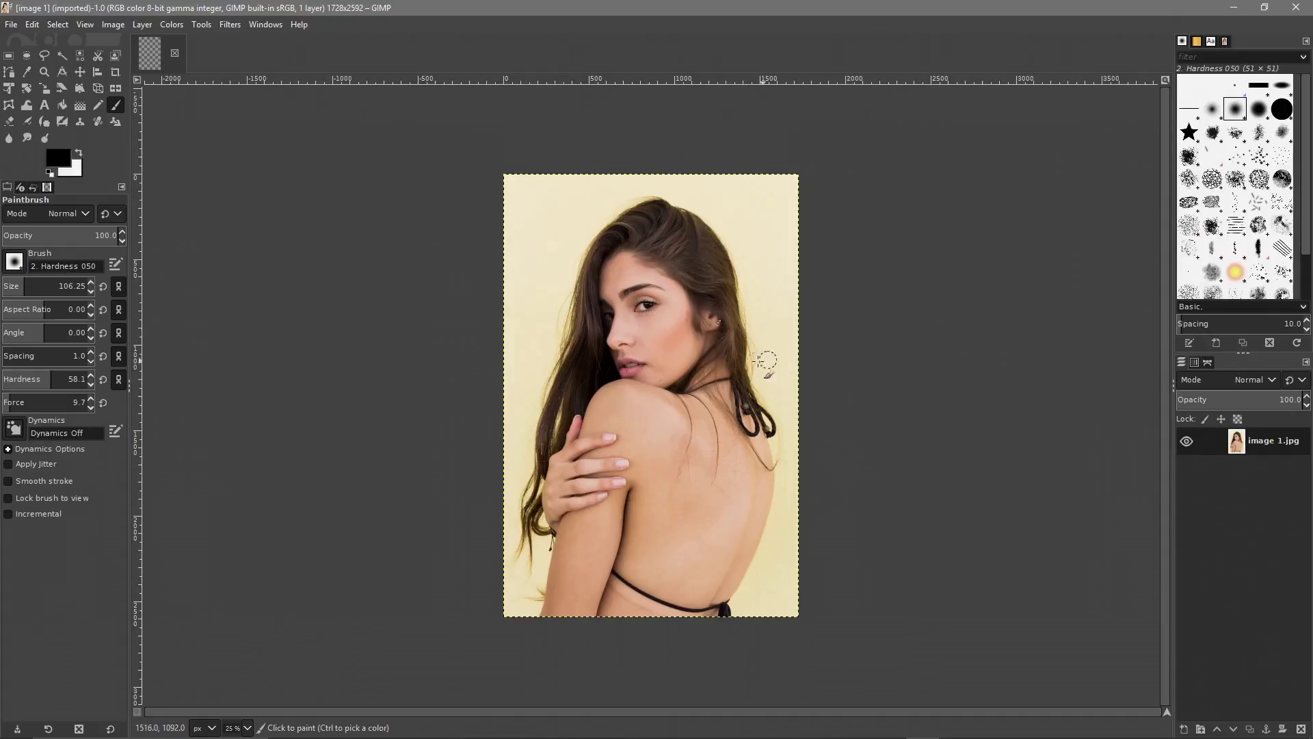
scroll(696, 357, up, 1)
scroll(696, 357, down, 1)
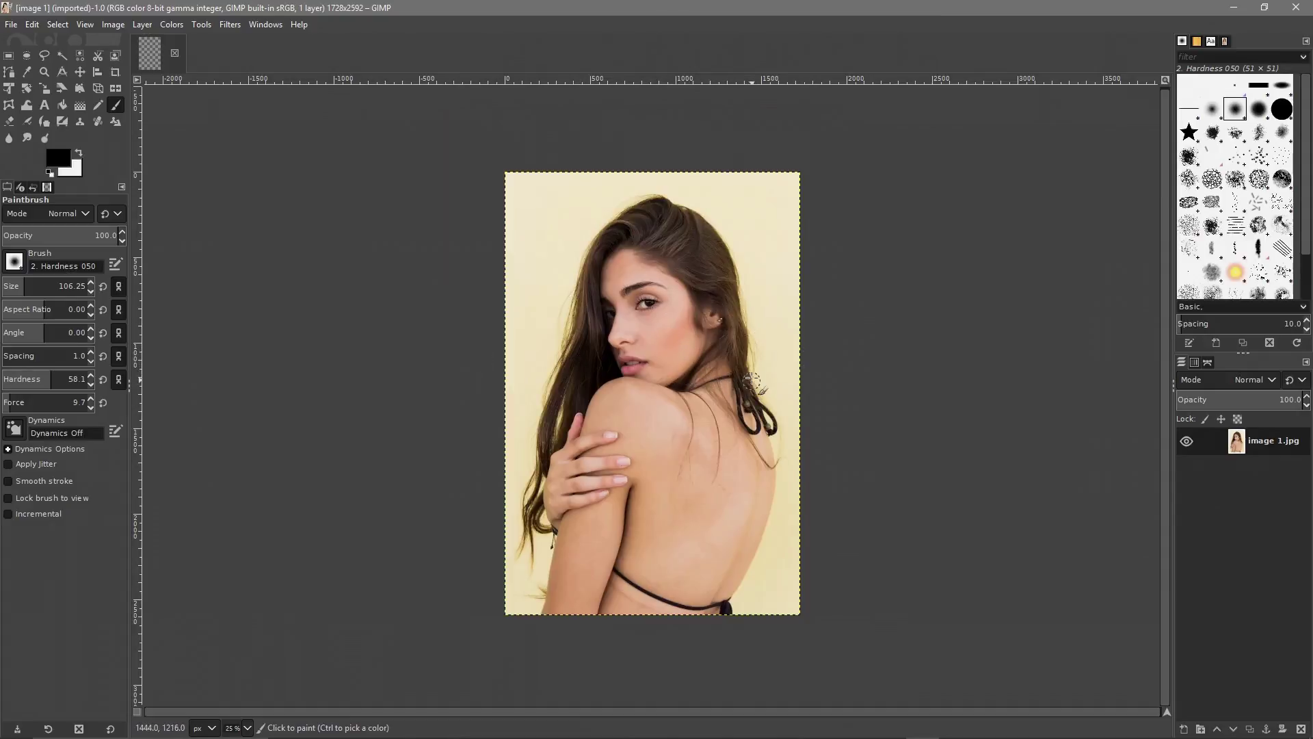
key(alt+Tab)
key(alt+Tab)
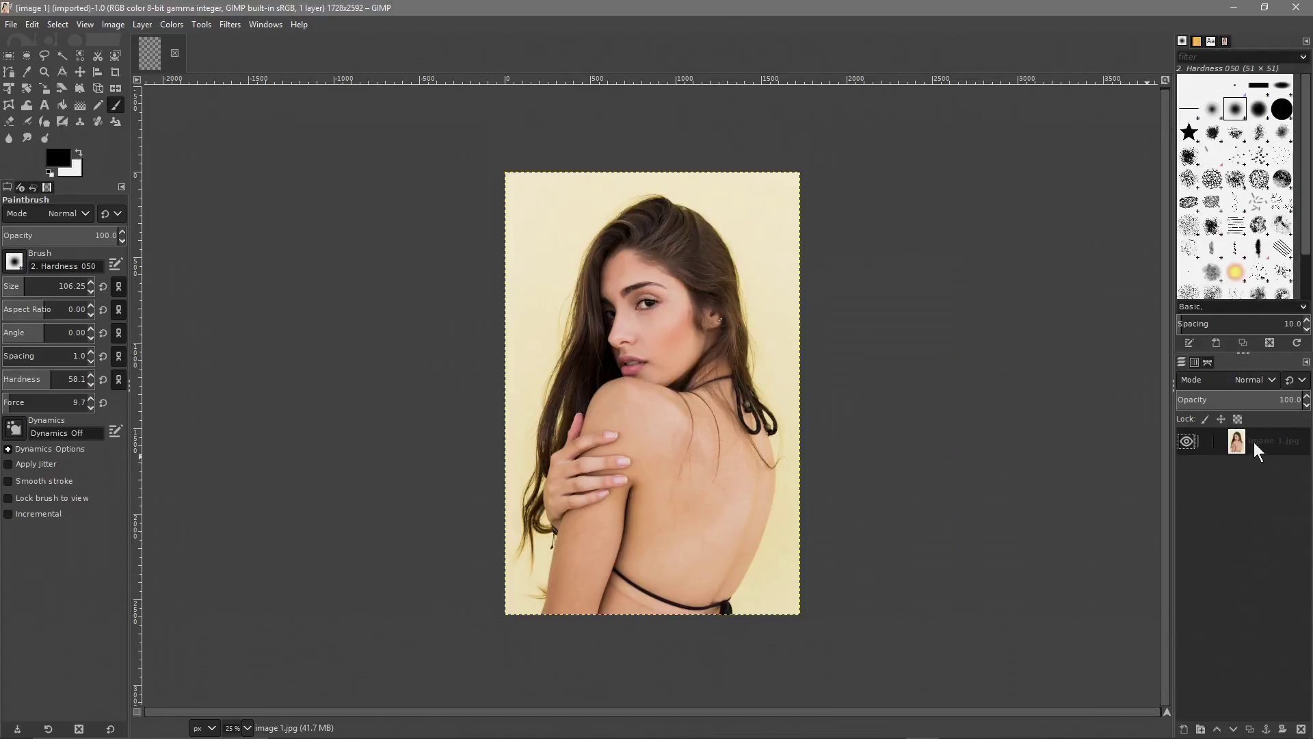
click(264, 25)
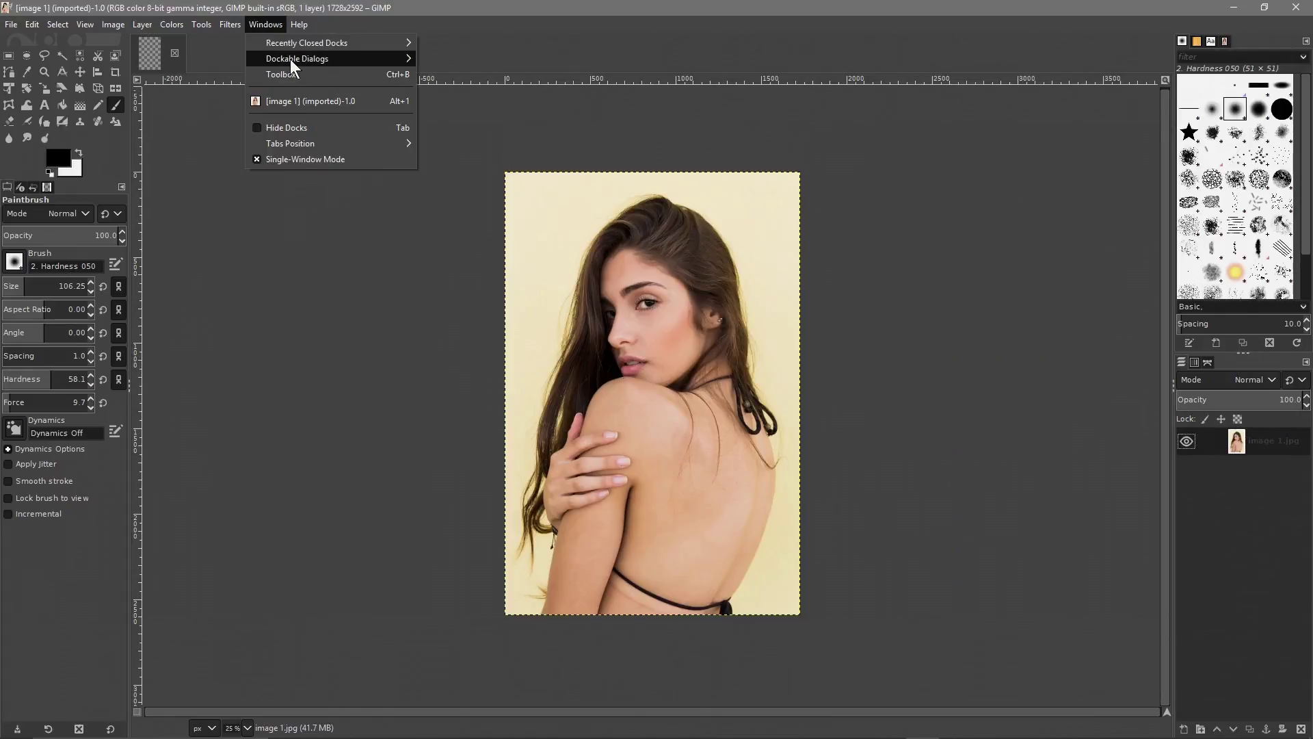
mouse_move(290, 59)
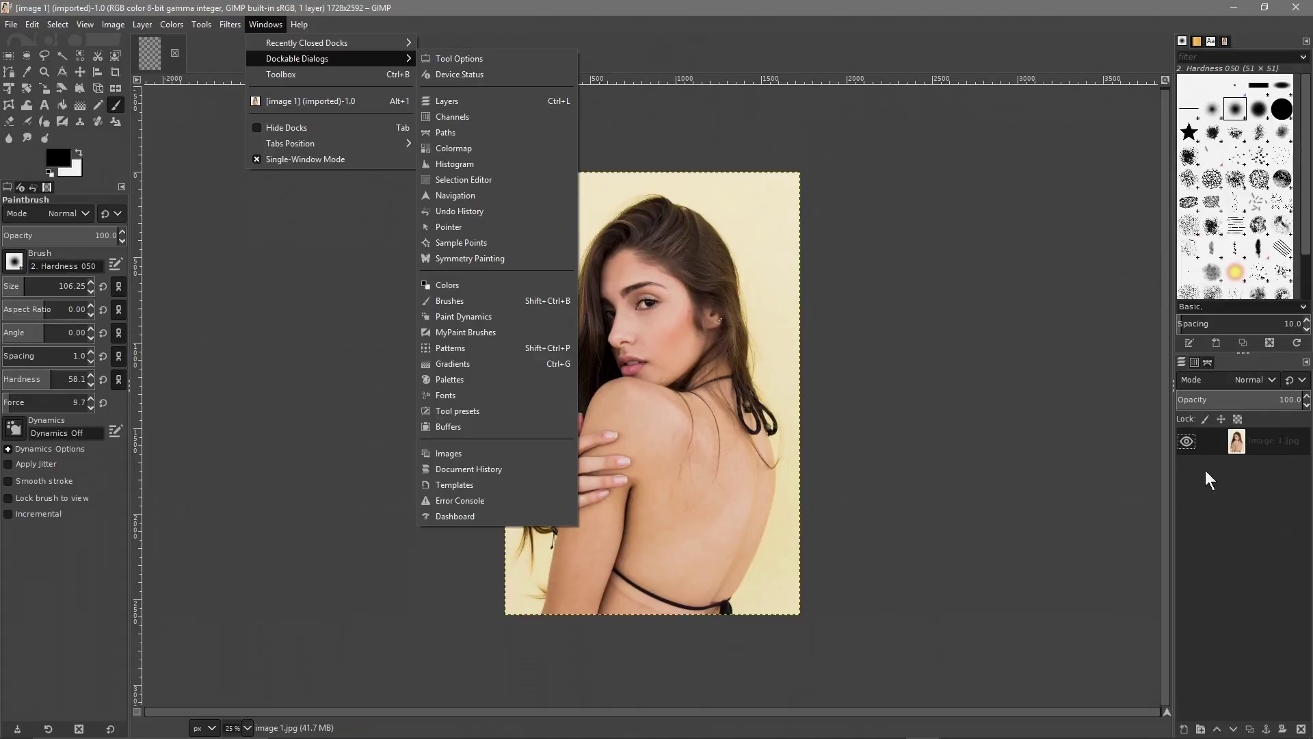
click(1267, 441)
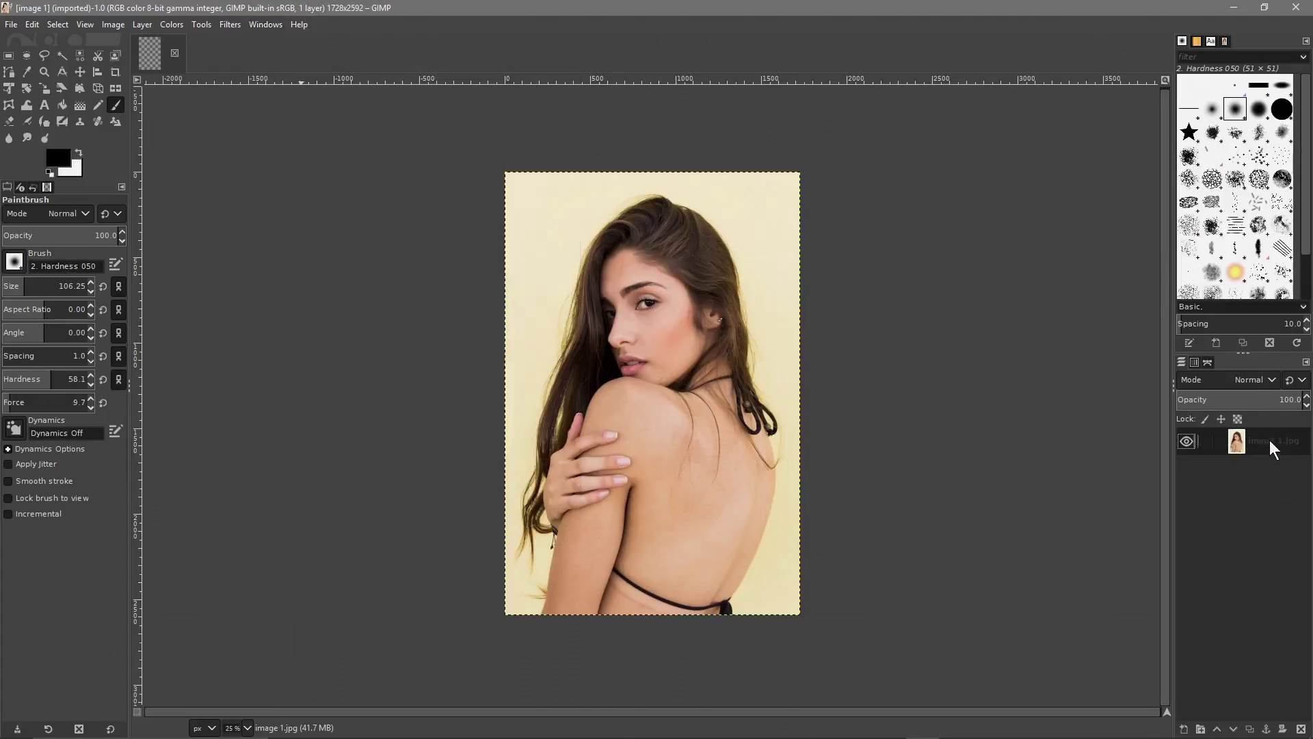
Add an alpha channel to the image 1.jpg layer and duplicate the layer.
right_click(1266, 442)
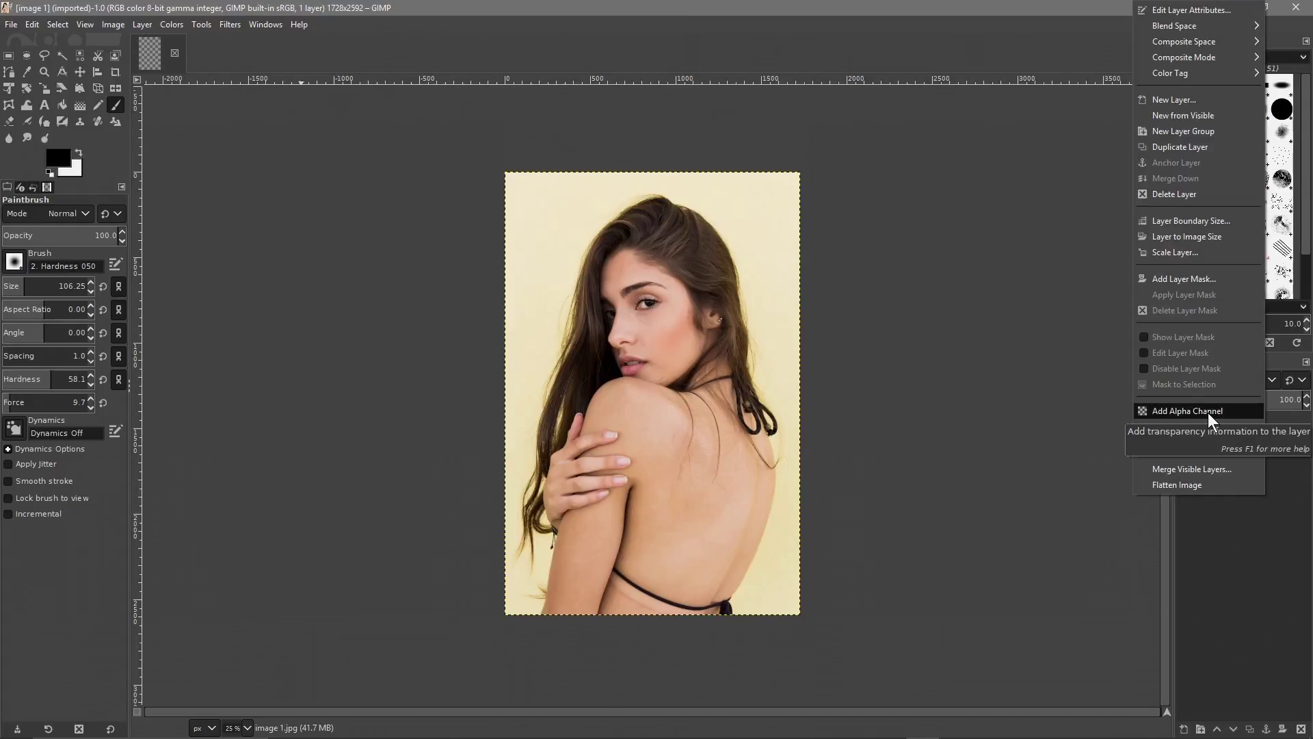
click(1208, 413)
right_click(1257, 439)
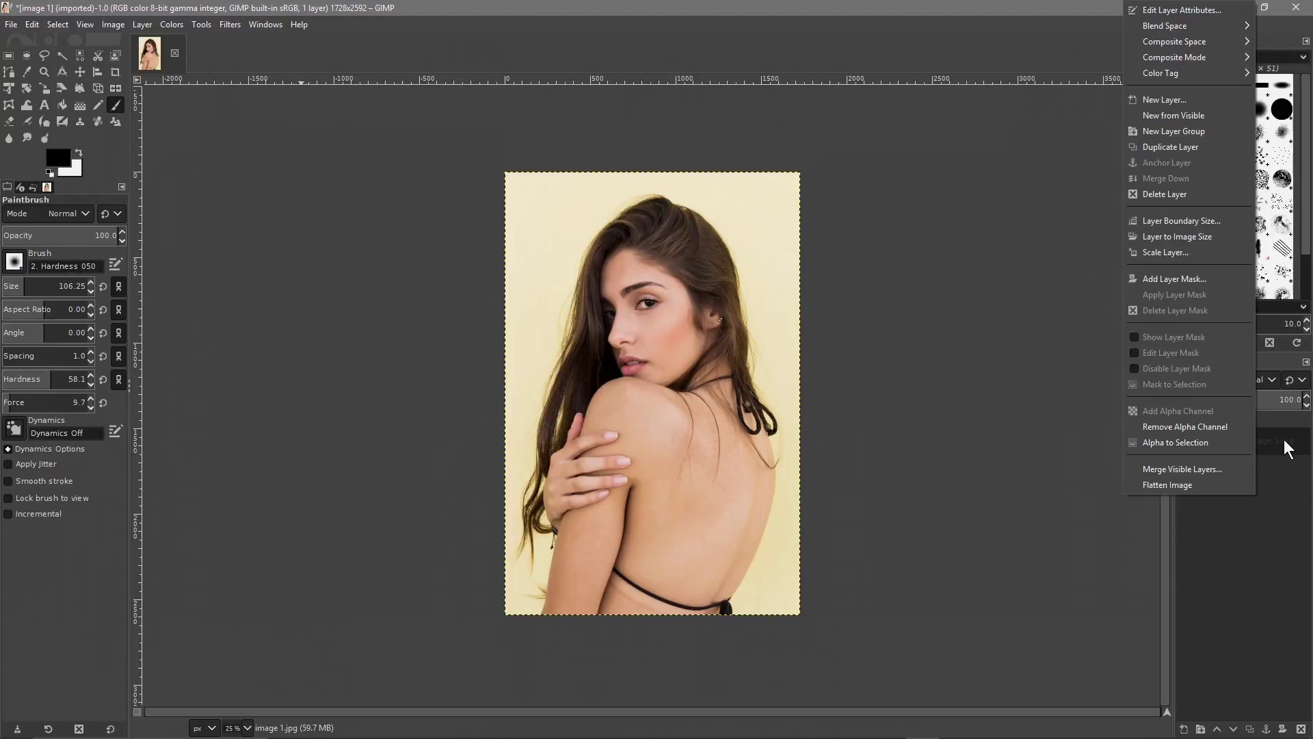
click(1289, 449)
right_click(1286, 443)
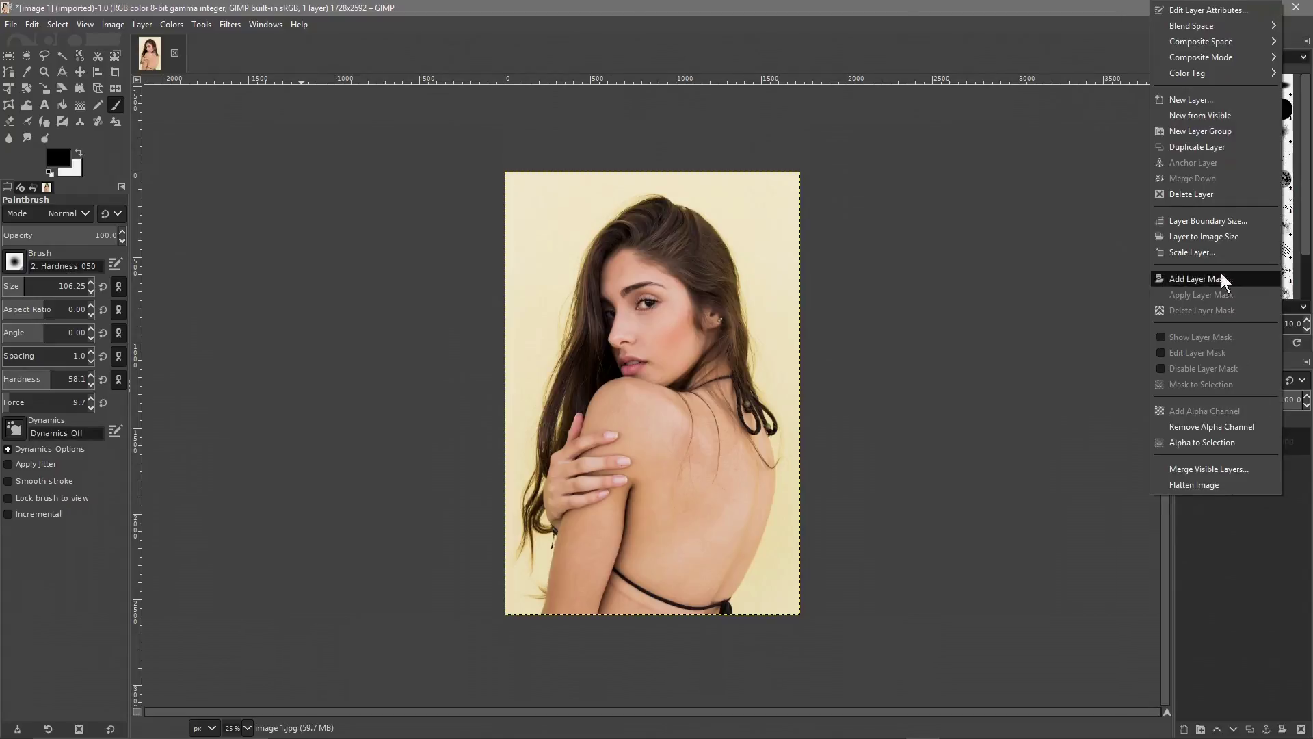
click(1193, 145)
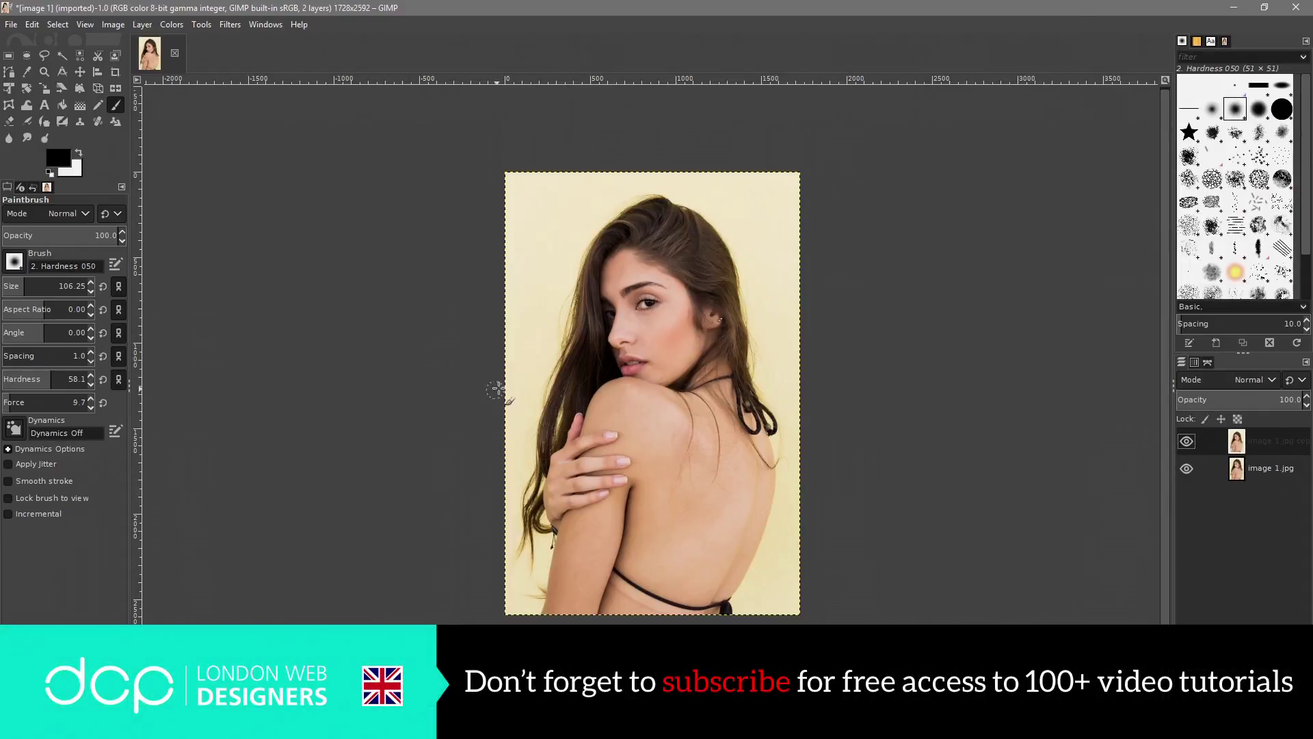
Desaturate the duplicated portrait layer using the Luminance mode.
click(174, 24)
mouse_move(200, 301)
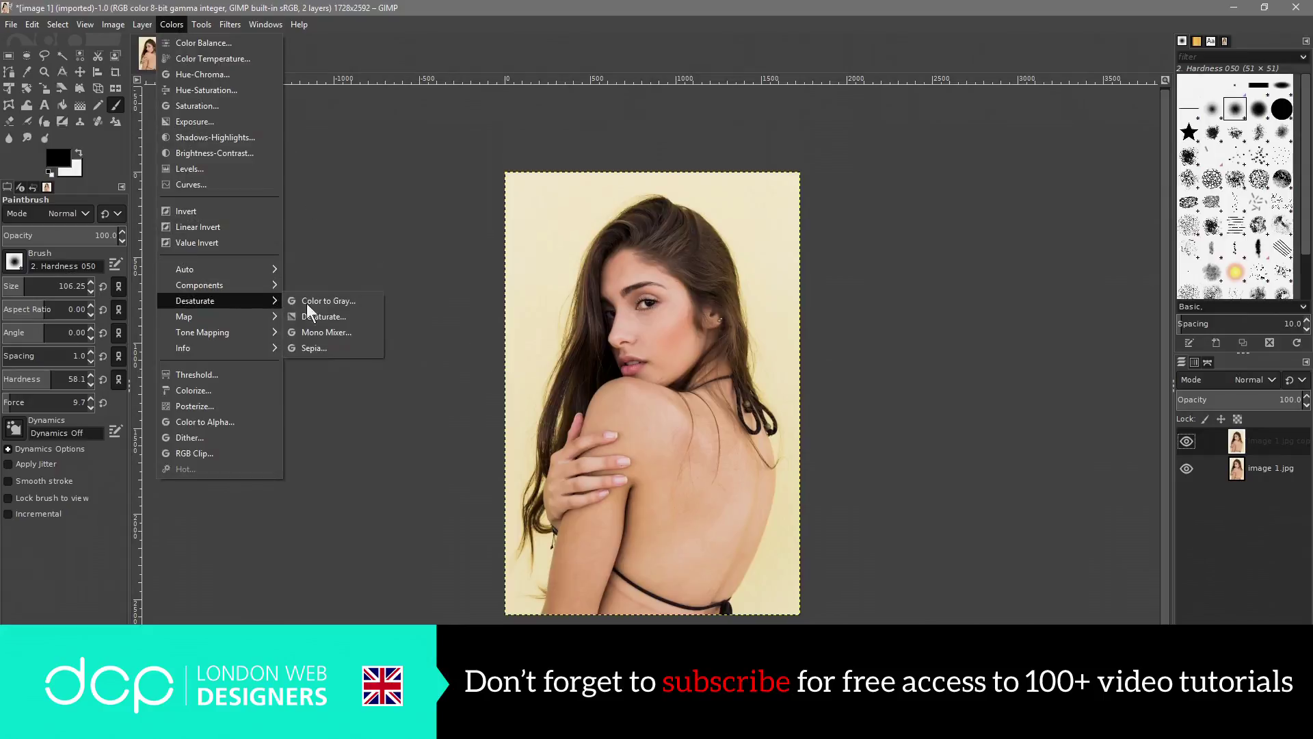
click(342, 318)
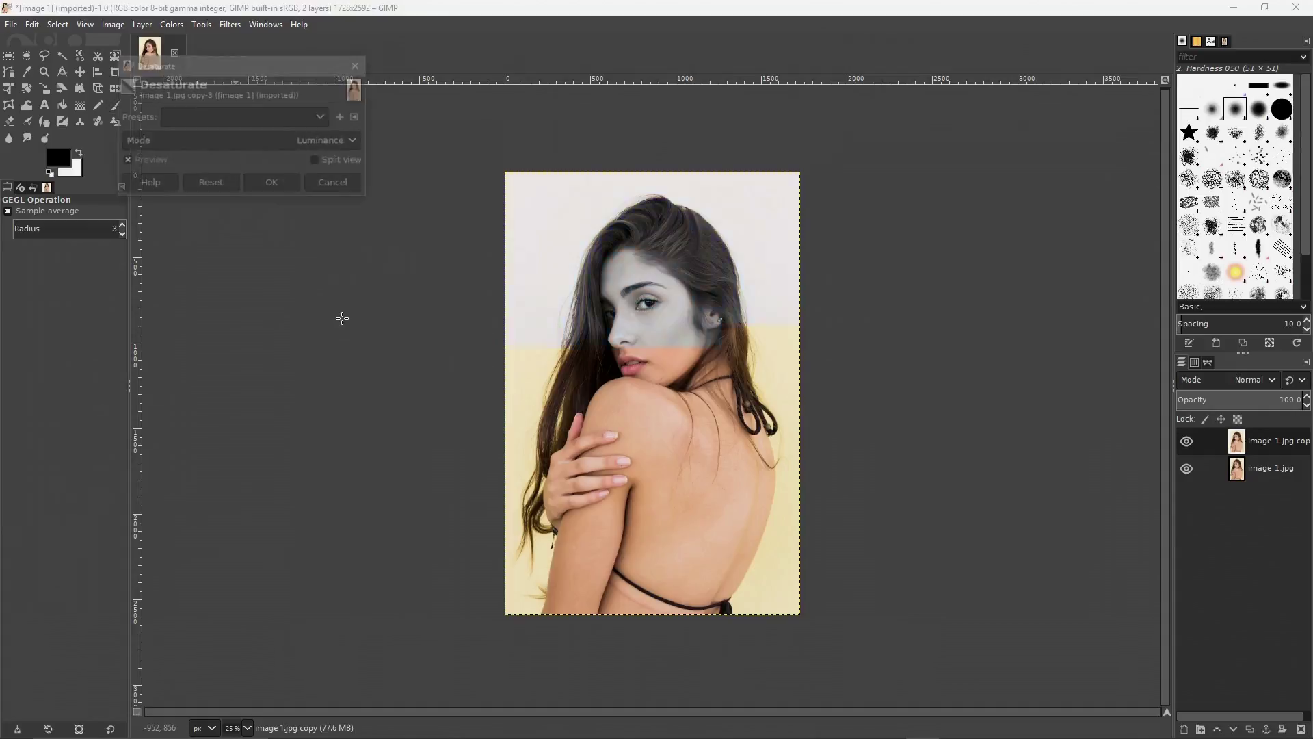
click(282, 181)
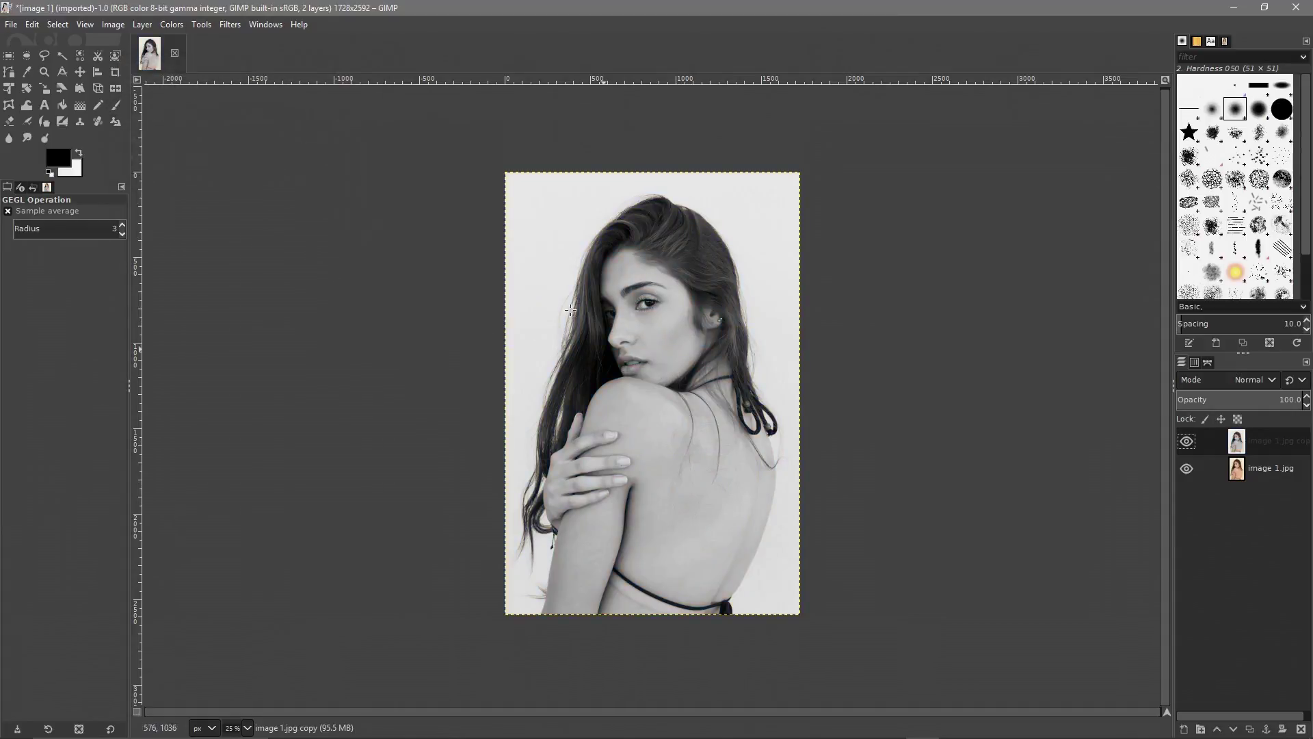
Darken the desaturated layer with Levels, setting the low input of the Value channel to 179.
click(175, 25)
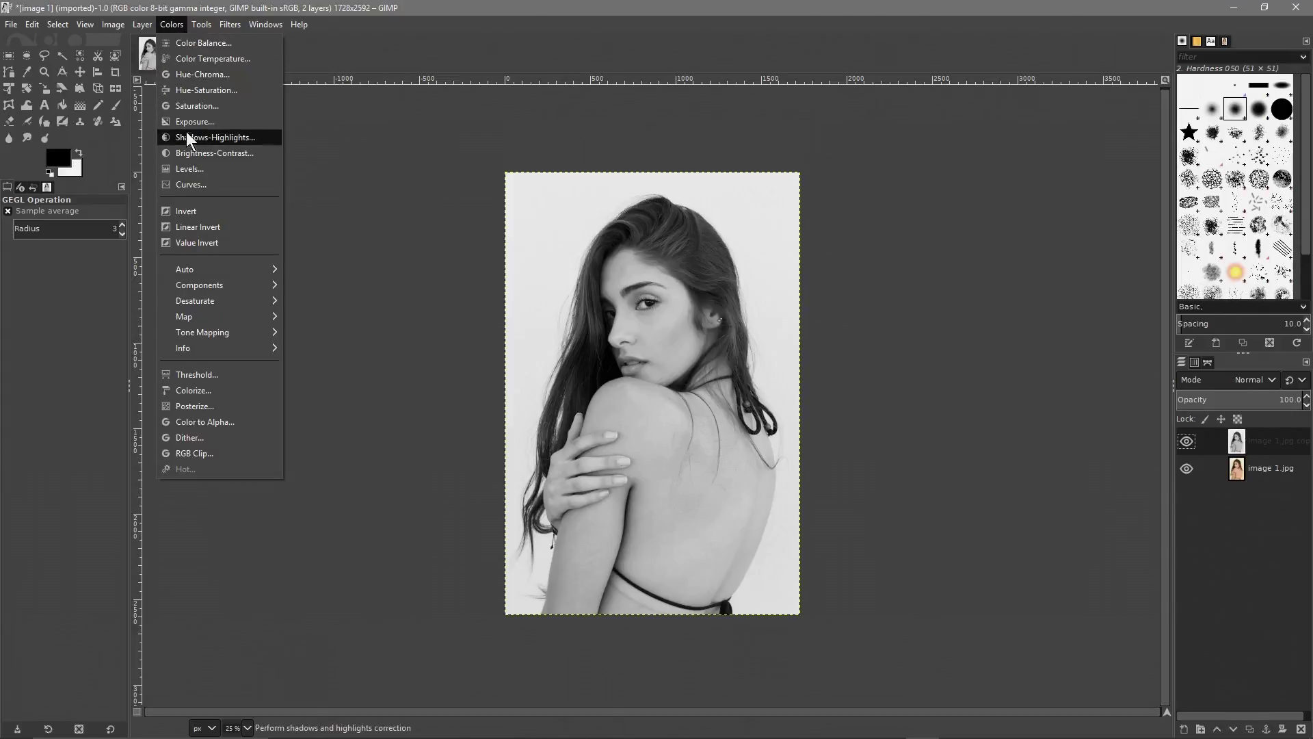
click(182, 168)
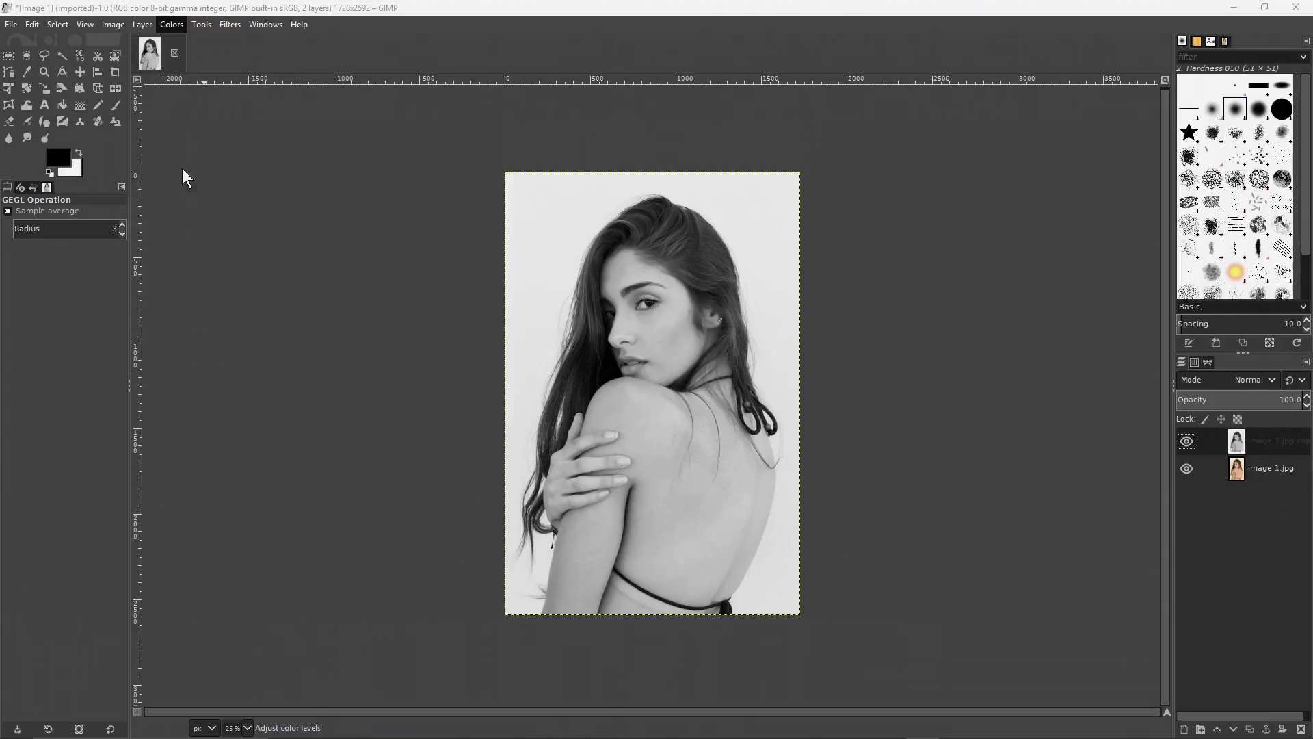
drag(138, 290, 280, 290)
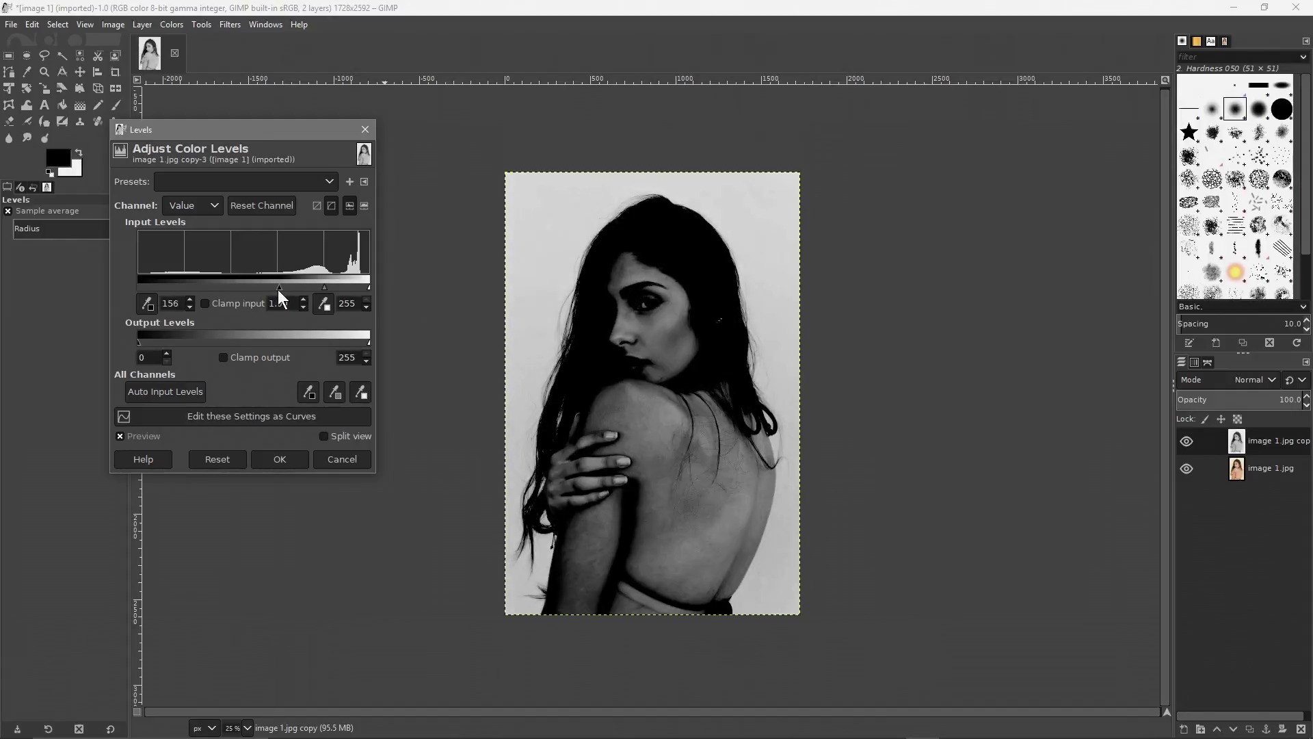
drag(278, 289, 306, 293)
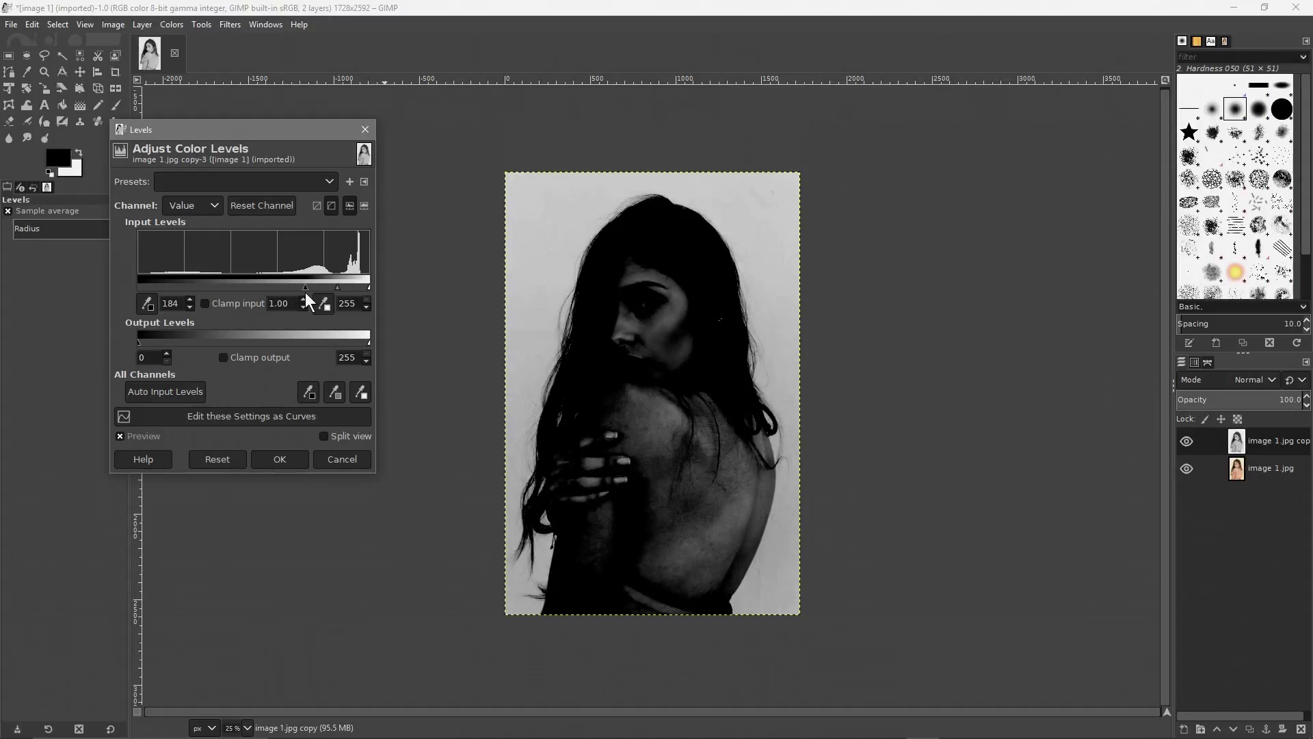
drag(305, 293, 300, 290)
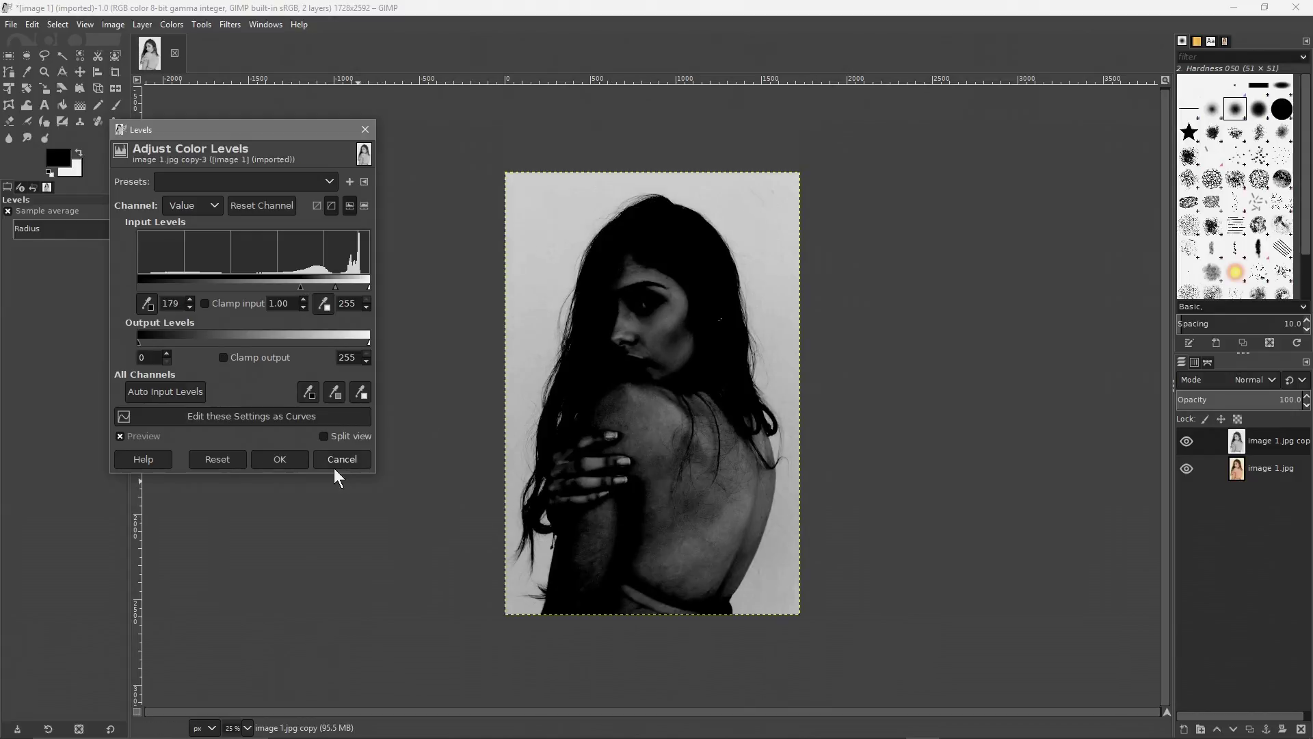
click(290, 461)
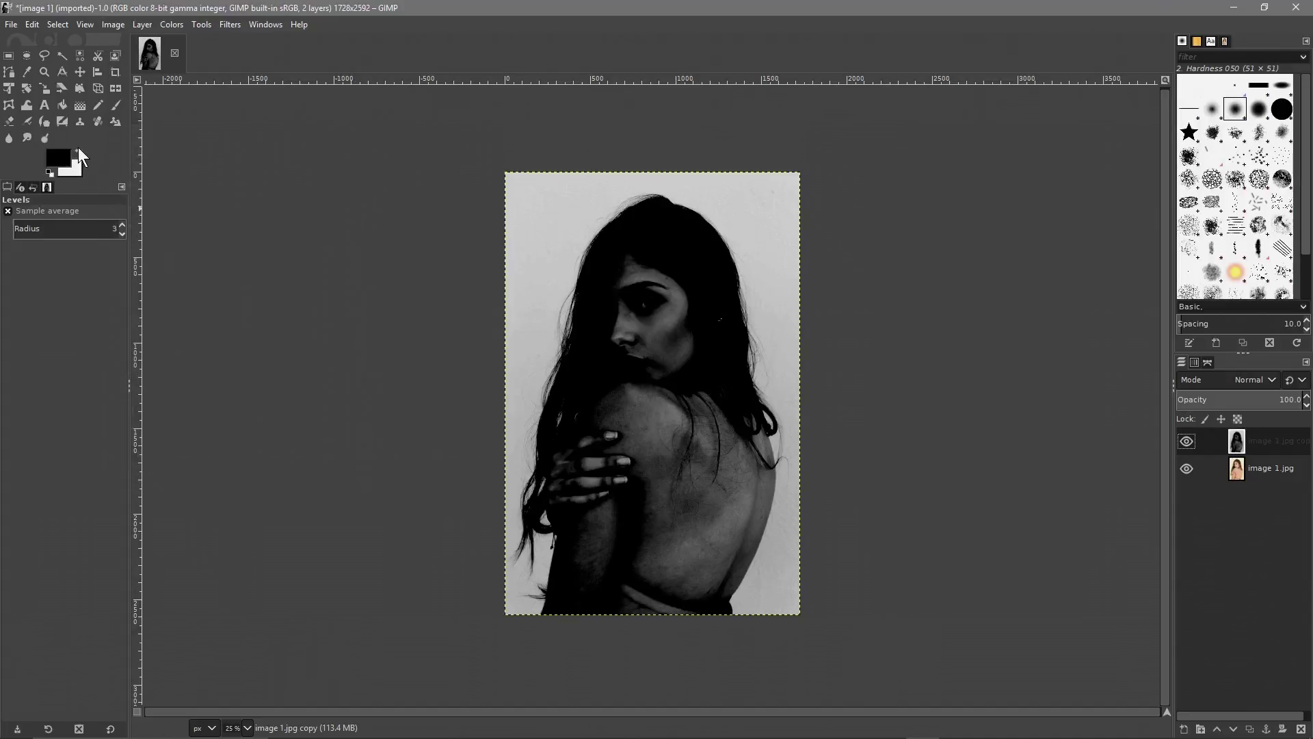
Paint the inside of the woman's figure black with the 2. Hardness 050 Paintbrush at size 455.27.
click(79, 153)
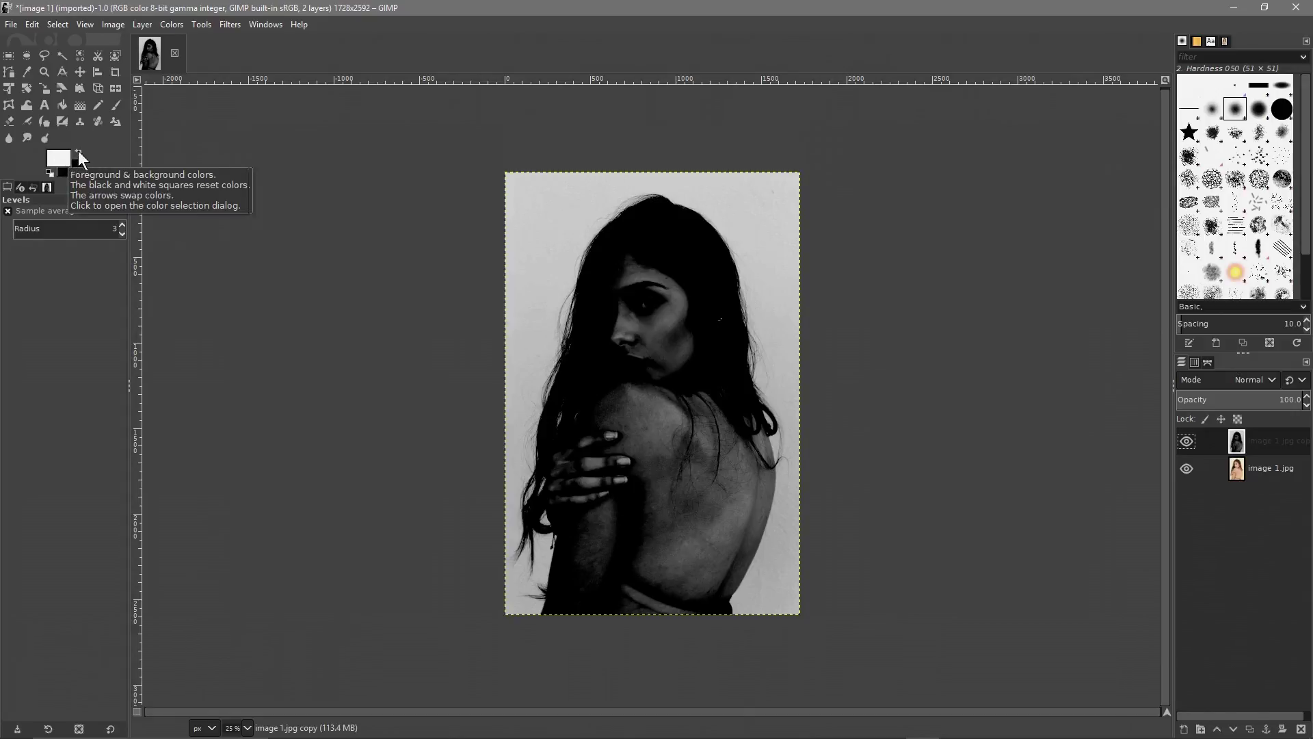
click(77, 152)
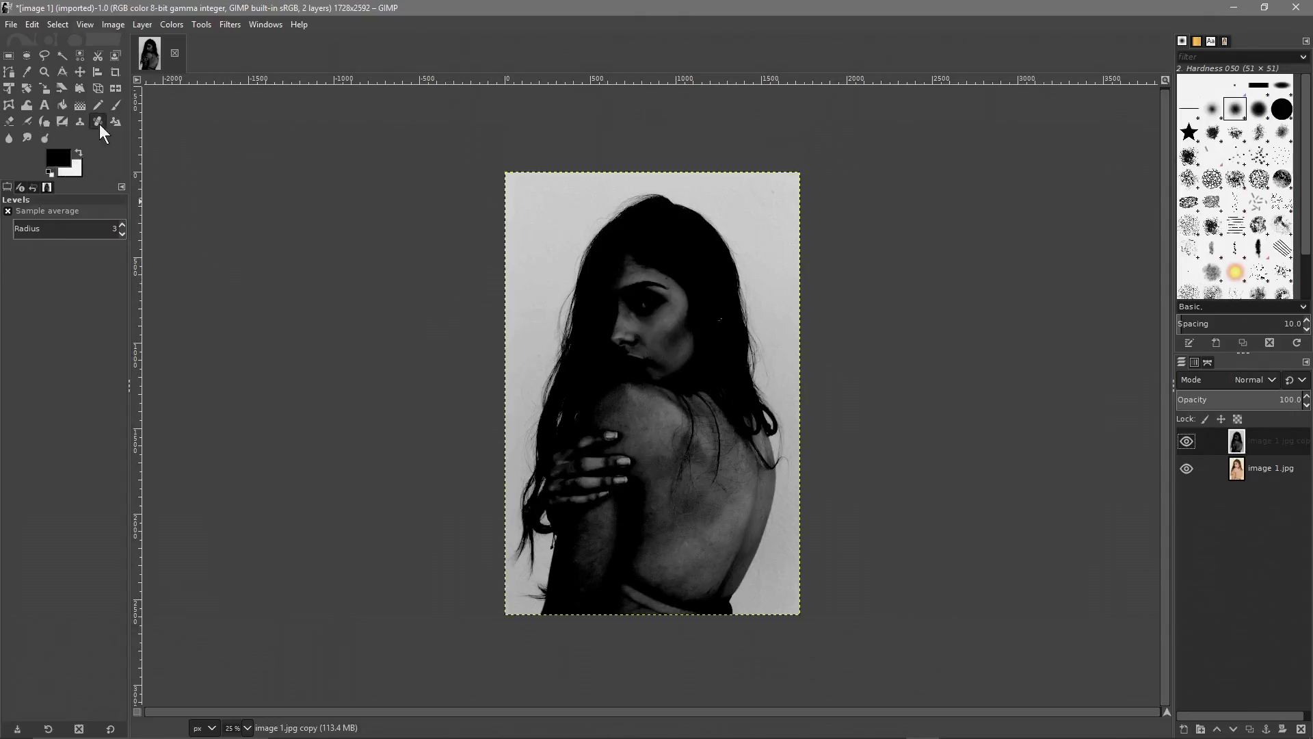
click(115, 110)
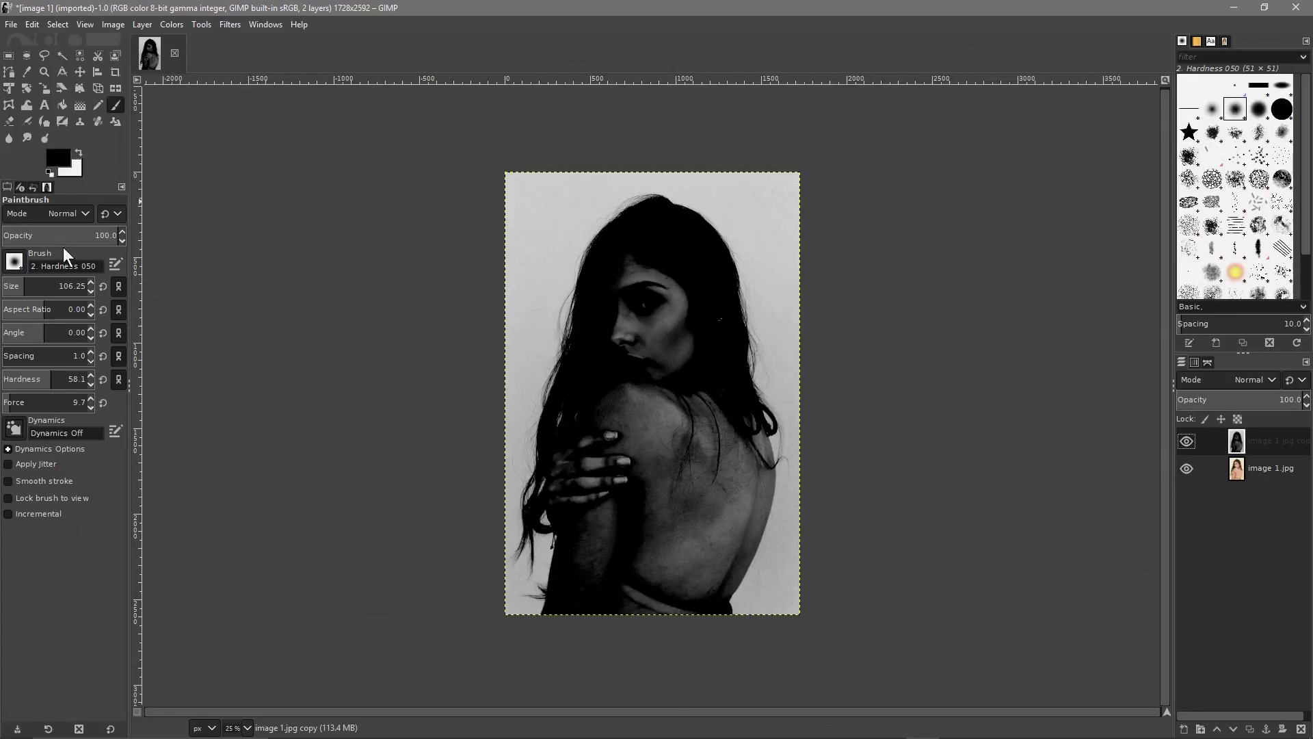
drag(27, 292, 58, 288)
mouse_move(640, 356)
mouse_down()
mouse_move(646, 322)
mouse_move(627, 298)
mouse_move(687, 331)
mouse_move(693, 318)
mouse_move(648, 269)
mouse_move(627, 317)
mouse_move(606, 543)
mouse_move(630, 562)
mouse_up()
mouse_move(661, 445)
mouse_down()
mouse_move(664, 620)
mouse_move(696, 517)
mouse_move(690, 420)
mouse_move(711, 421)
mouse_move(727, 511)
mouse_move(697, 579)
mouse_move(738, 454)
mouse_move(737, 531)
mouse_move(704, 576)
mouse_move(629, 546)
mouse_move(578, 462)
mouse_move(589, 484)
mouse_move(578, 489)
mouse_move(608, 497)
mouse_move(598, 457)
mouse_move(582, 487)
mouse_move(594, 486)
mouse_move(606, 450)
mouse_move(600, 414)
mouse_move(602, 460)
mouse_move(578, 494)
mouse_move(607, 500)
mouse_move(680, 444)
mouse_move(692, 407)
mouse_move(708, 442)
mouse_move(731, 430)
mouse_move(751, 470)
mouse_move(742, 504)
mouse_move(733, 434)
mouse_move(738, 506)
mouse_up()
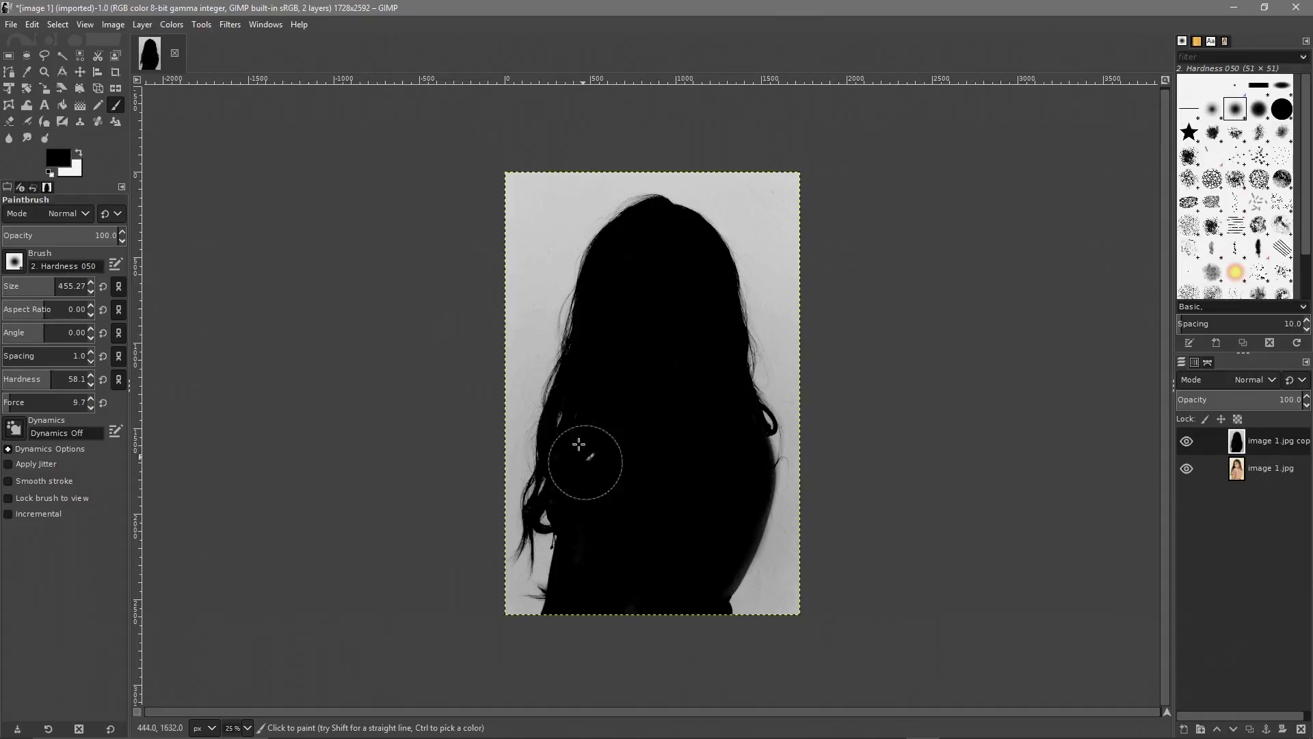
Inspect the silhouette's outline at several magnifications, closing in on the hair strands, bikini knot and edge of the back.
key(ctrl)
scroll(689, 474, up, 3)
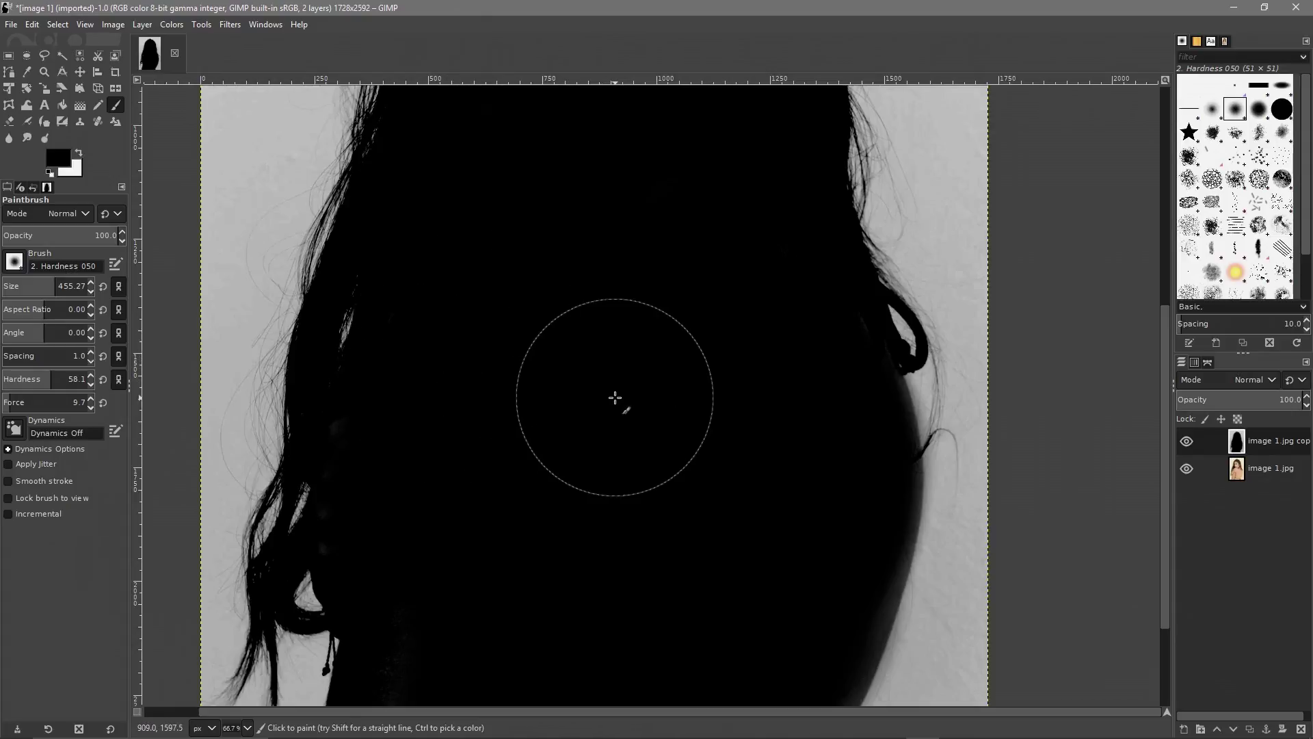
scroll(643, 328, up, 1)
key(ctrl)
scroll(713, 416, down, 4)
scroll(713, 416, up, 3)
scroll(713, 416, down, 3)
scroll(713, 415, up, 1)
scroll(712, 416, up, 1)
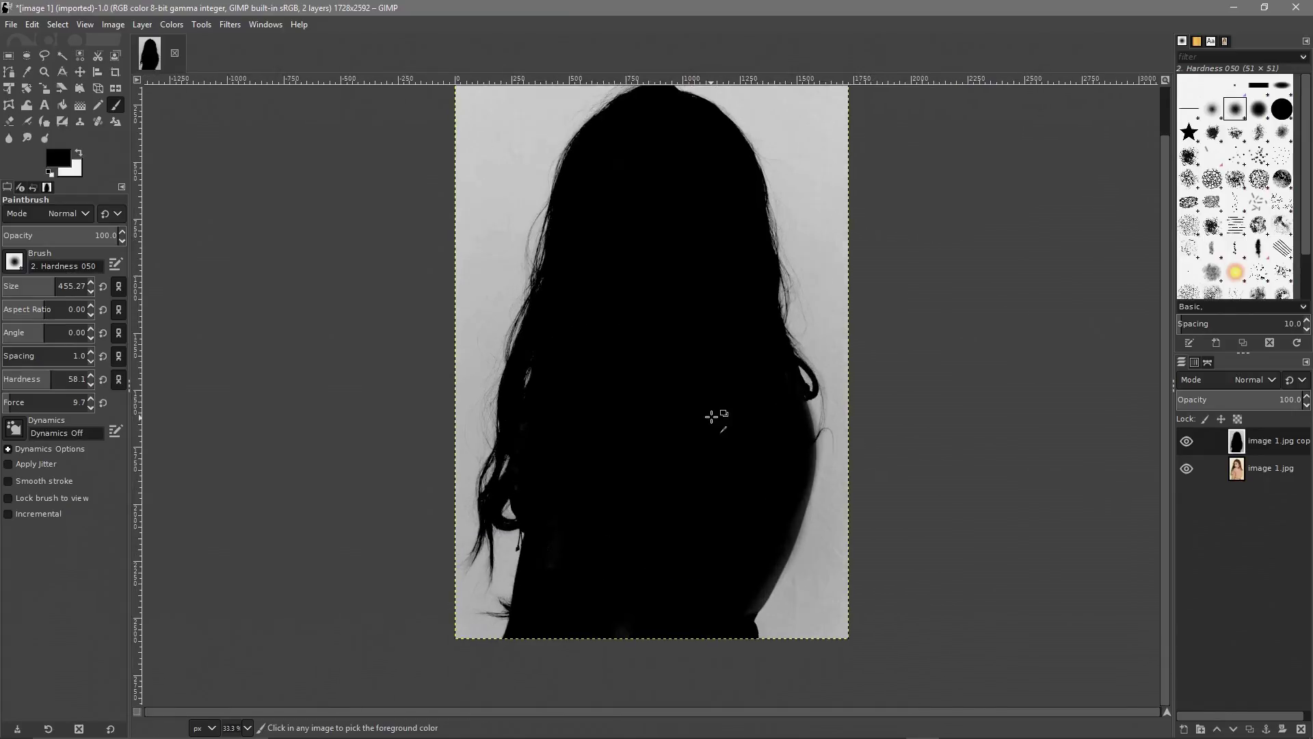
scroll(712, 415, up, 3)
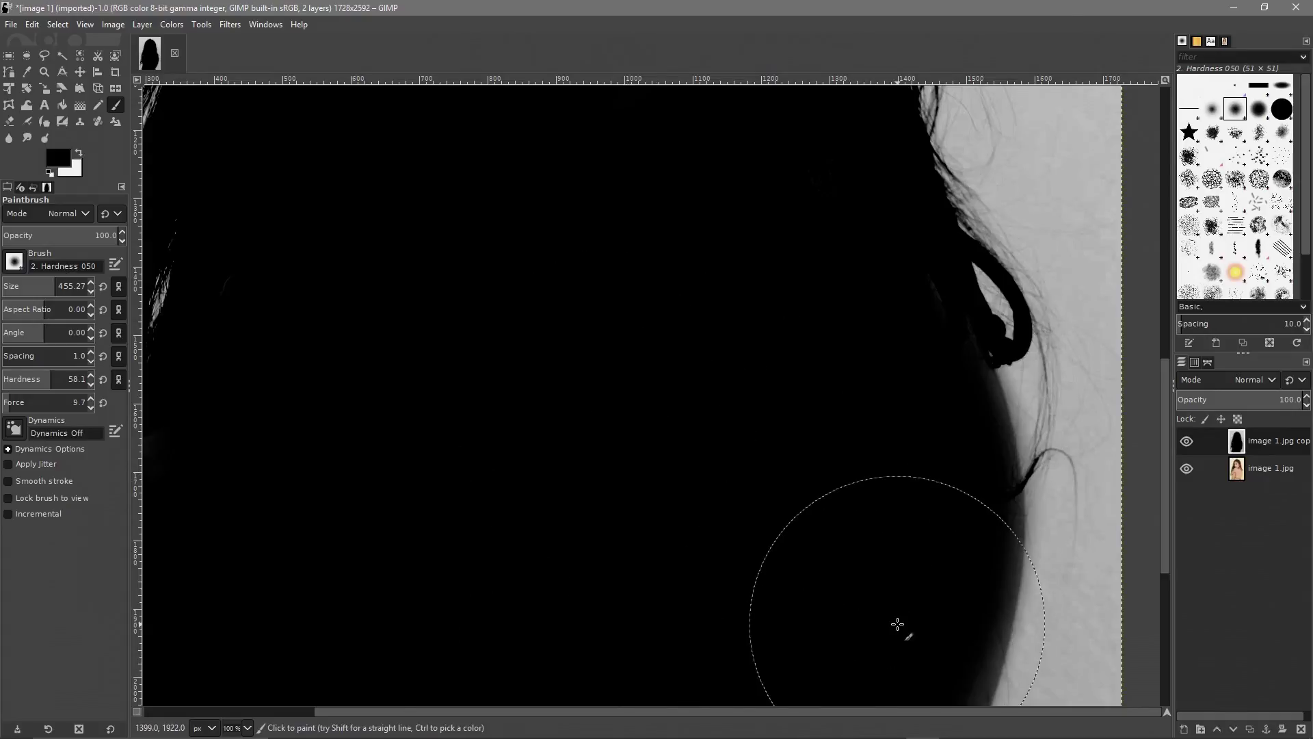
Reduce the Paintbrush size to 214.30 and paint the remaining grey patches in the lower part of the silhouette black.
mouse_move(810, 519)
mouse_down()
mouse_move(695, 446)
mouse_move(477, 263)
mouse_move(836, 308)
mouse_move(727, 337)
mouse_move(771, 411)
mouse_move(881, 460)
mouse_move(921, 460)
mouse_up()
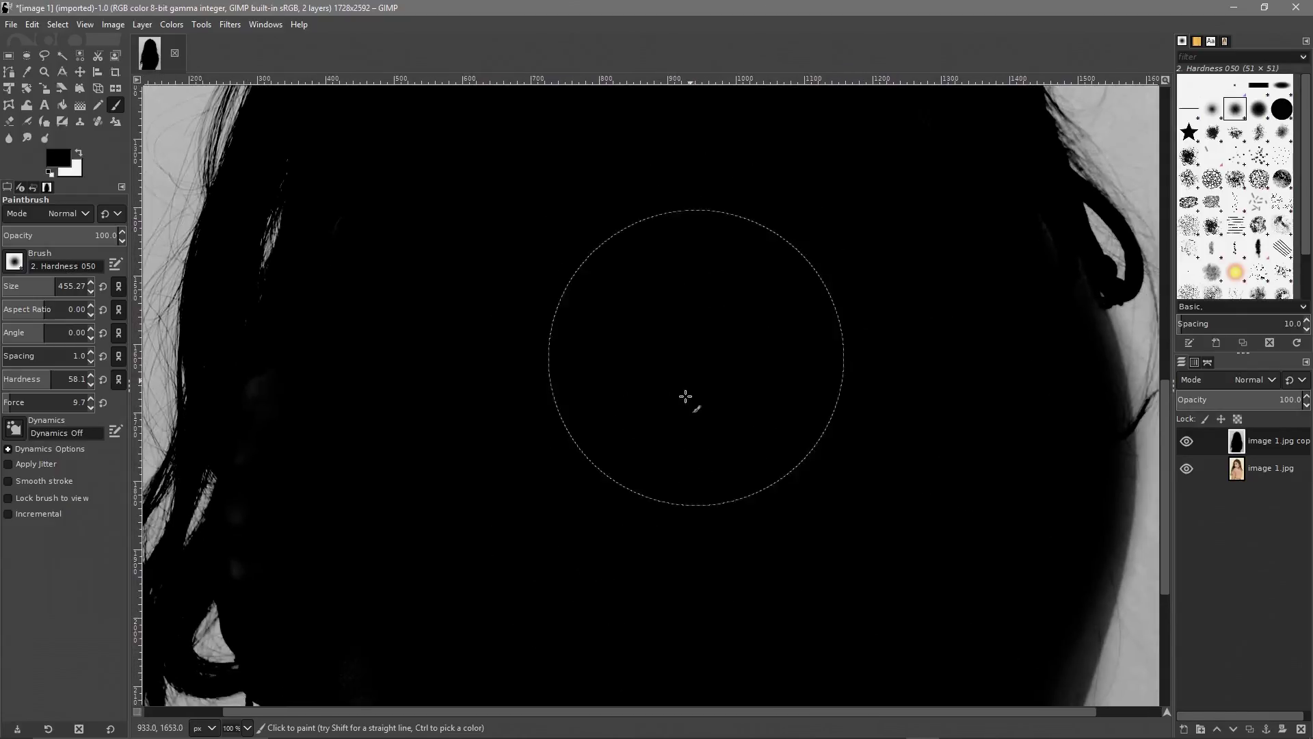
scroll(680, 415, up, 10)
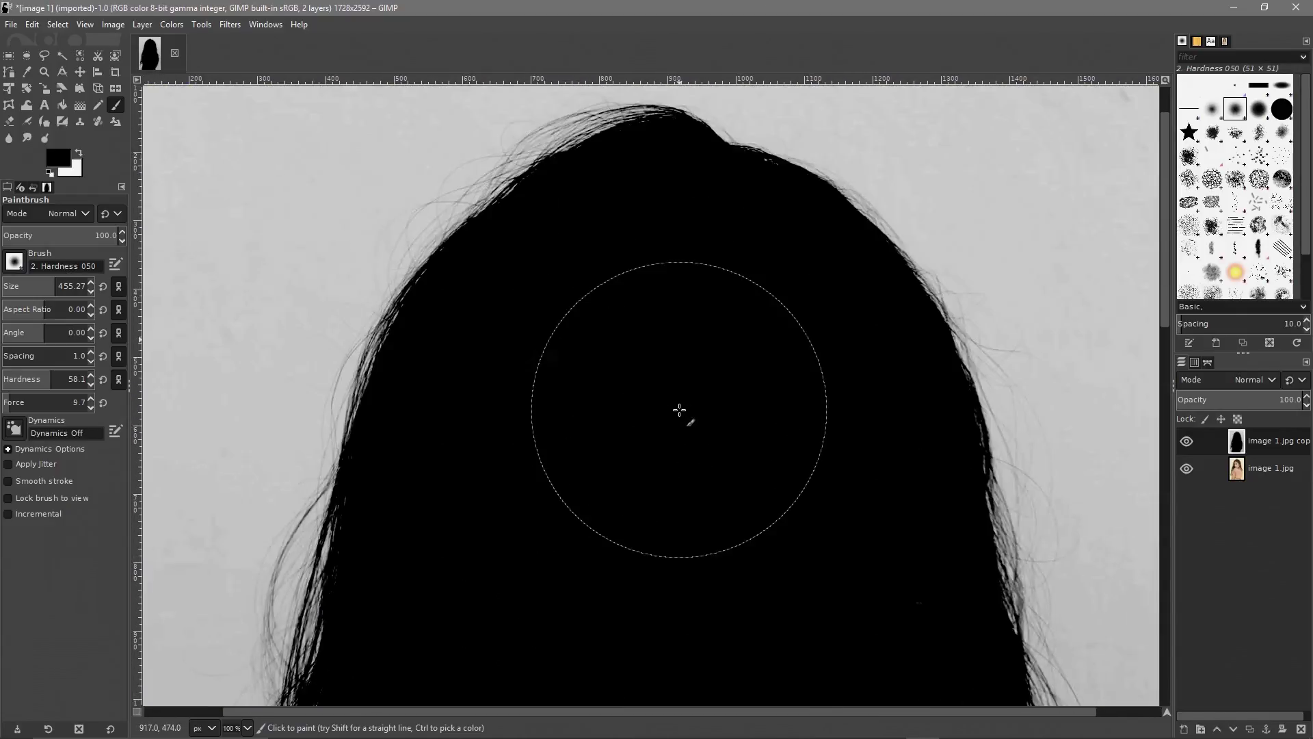
scroll(679, 410, up, 5)
scroll(679, 410, down, 5)
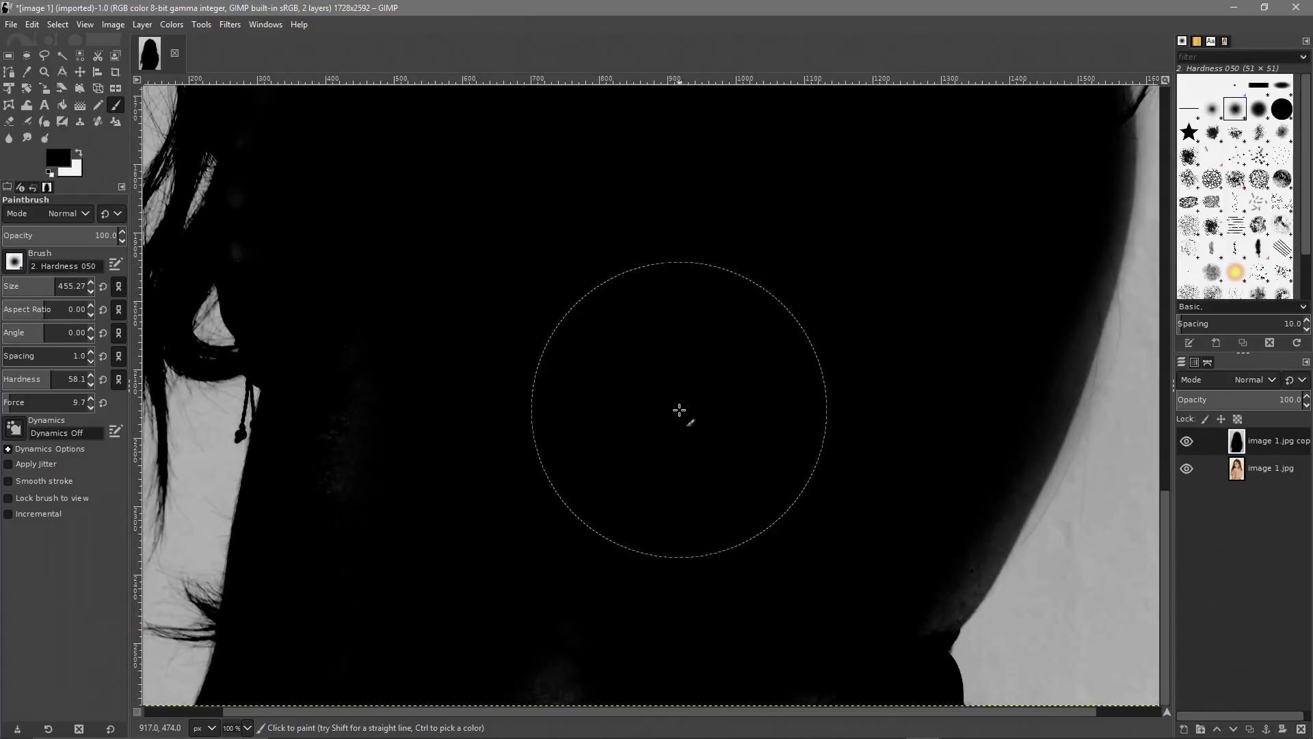
scroll(844, 409, up, 2)
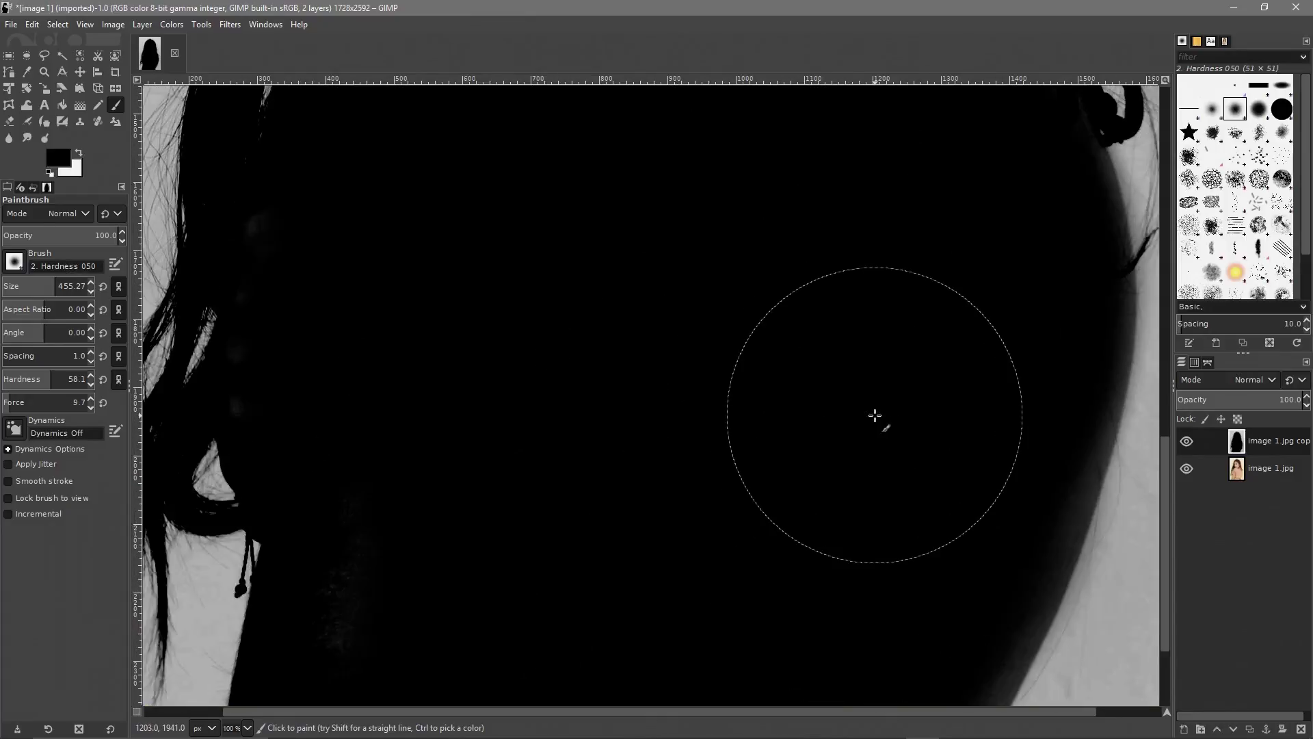
scroll(801, 448, down, 2)
drag(55, 291, 35, 291)
mouse_move(898, 523)
mouse_down()
mouse_move(894, 551)
mouse_move(909, 566)
mouse_move(944, 504)
mouse_move(923, 592)
mouse_move(994, 446)
mouse_up()
drag(615, 597, 493, 598)
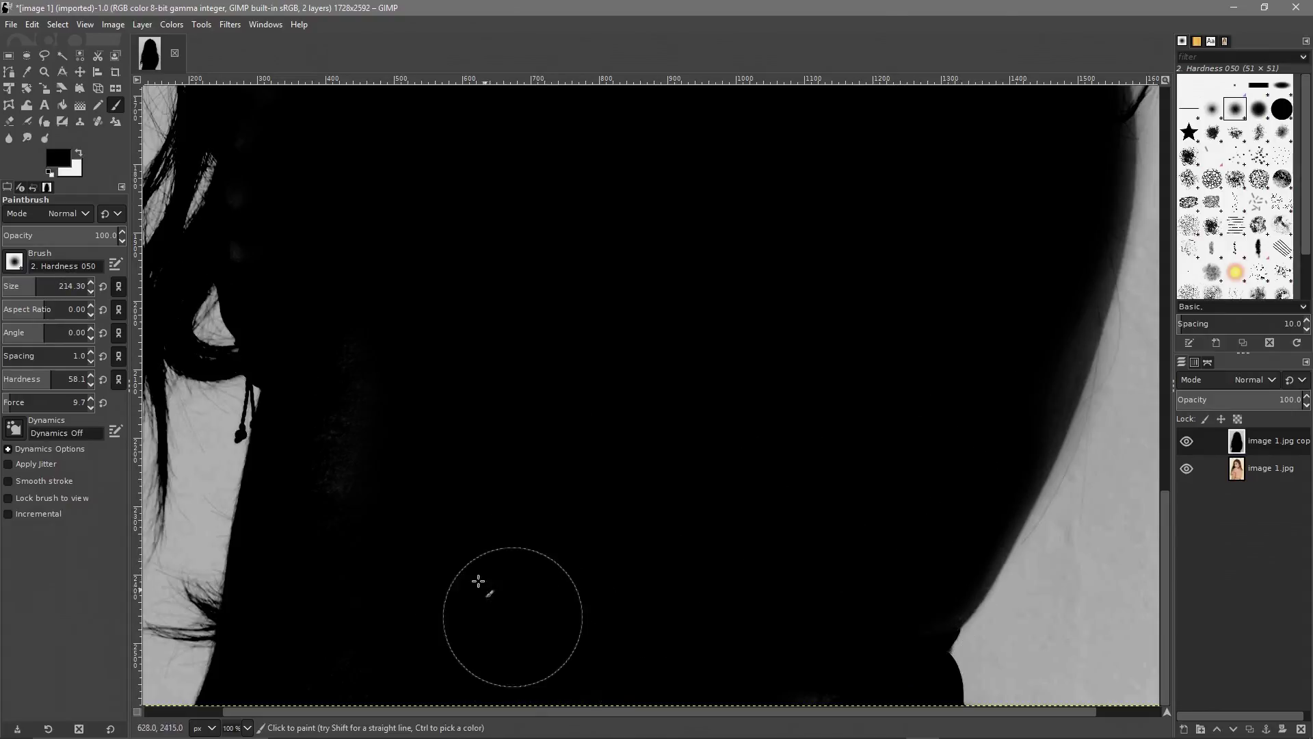
mouse_move(301, 223)
mouse_down()
mouse_move(279, 232)
mouse_move(308, 253)
mouse_up()
Paint the grey fringe along the edge of the woman's back black, up to just below the bikini knot.
mouse_move(1061, 258)
mouse_down()
mouse_move(1128, 279)
mouse_move(1033, 349)
mouse_up()
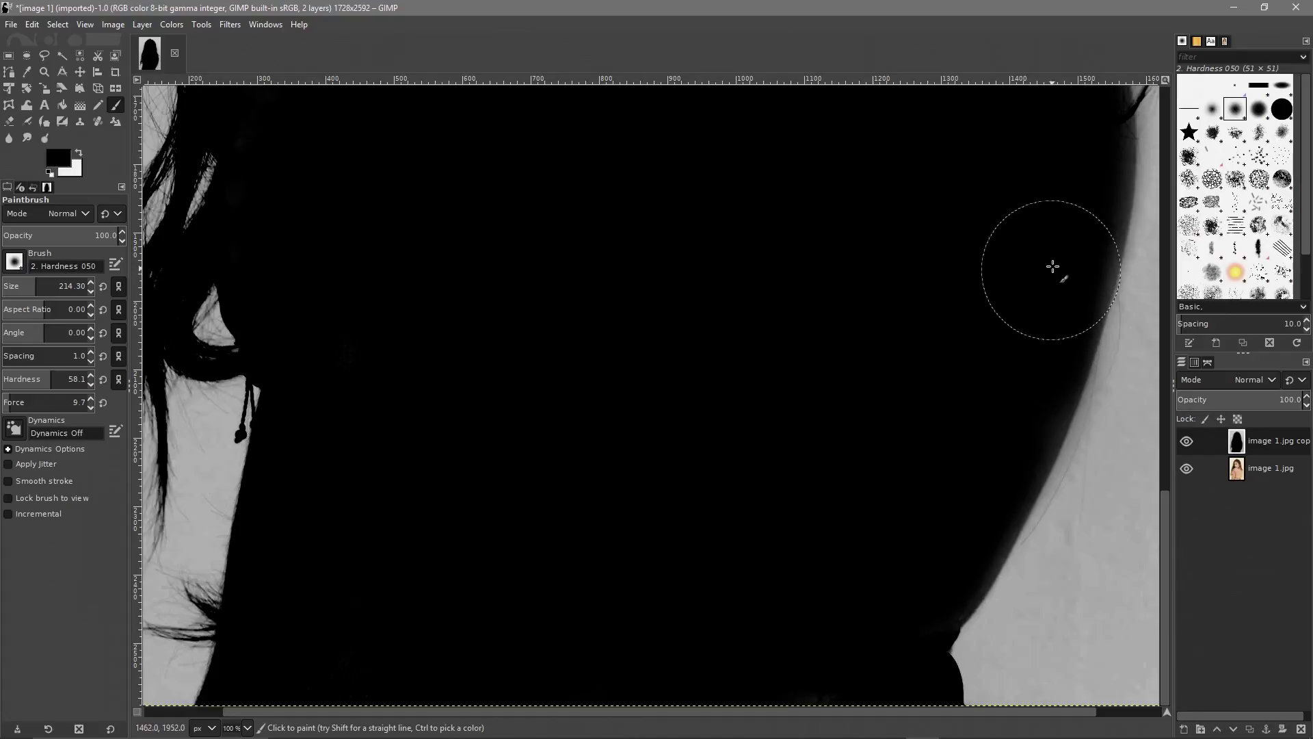
scroll(1026, 225, up, 5)
mouse_move(1007, 334)
mouse_down()
mouse_move(1047, 384)
mouse_move(1029, 278)
mouse_move(1020, 308)
mouse_move(1045, 332)
mouse_up()
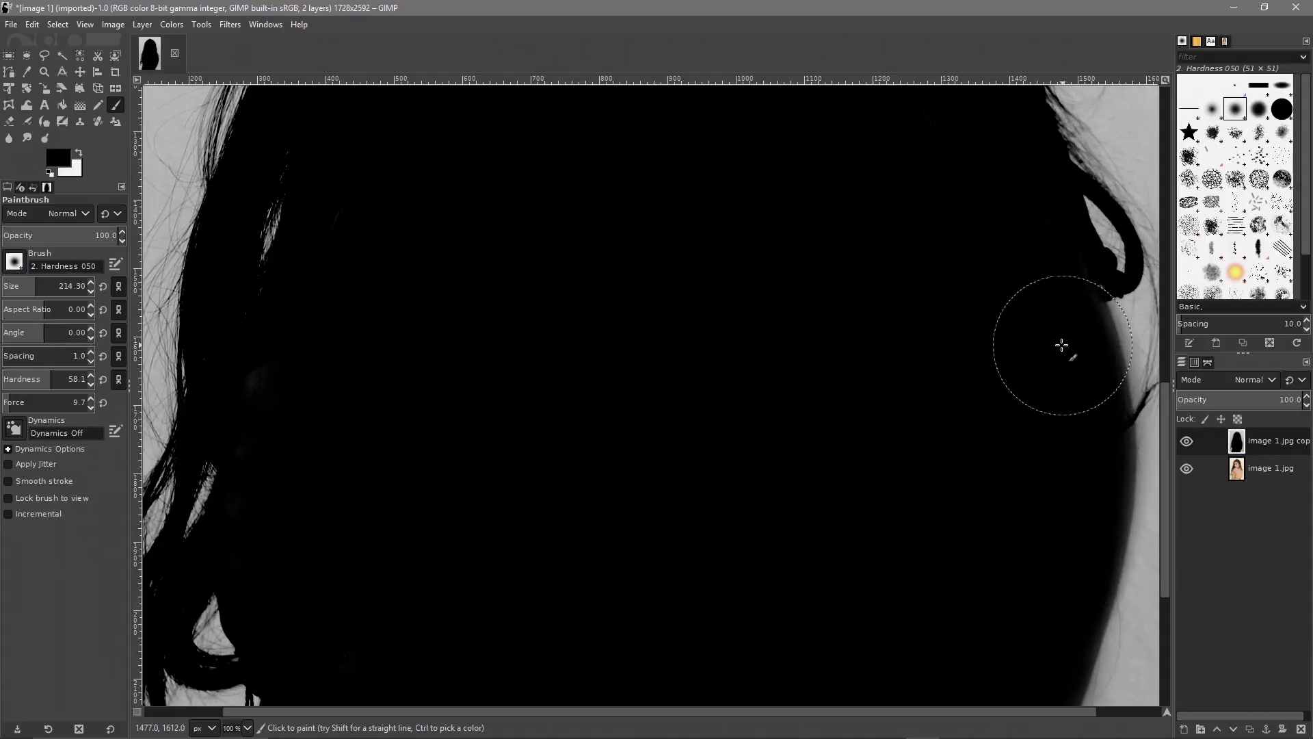
scroll(555, 333, down, 1)
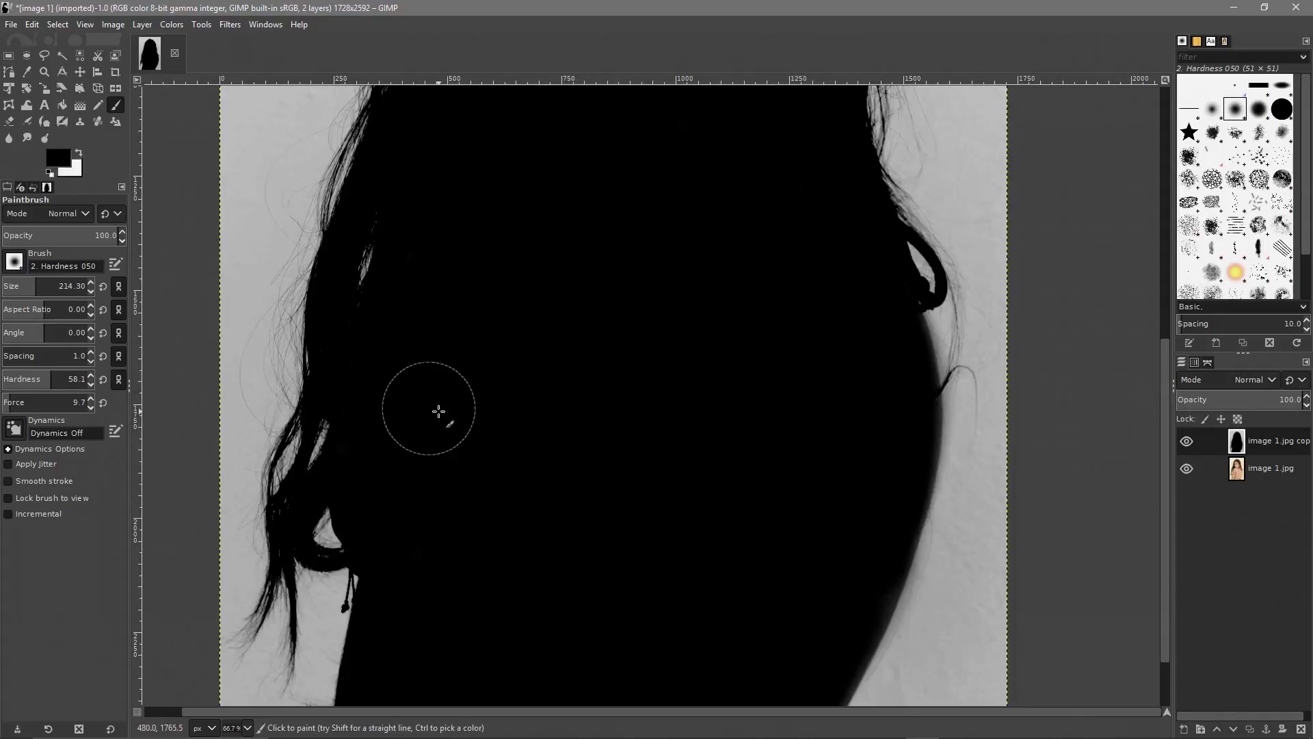
scroll(595, 439, down, 2)
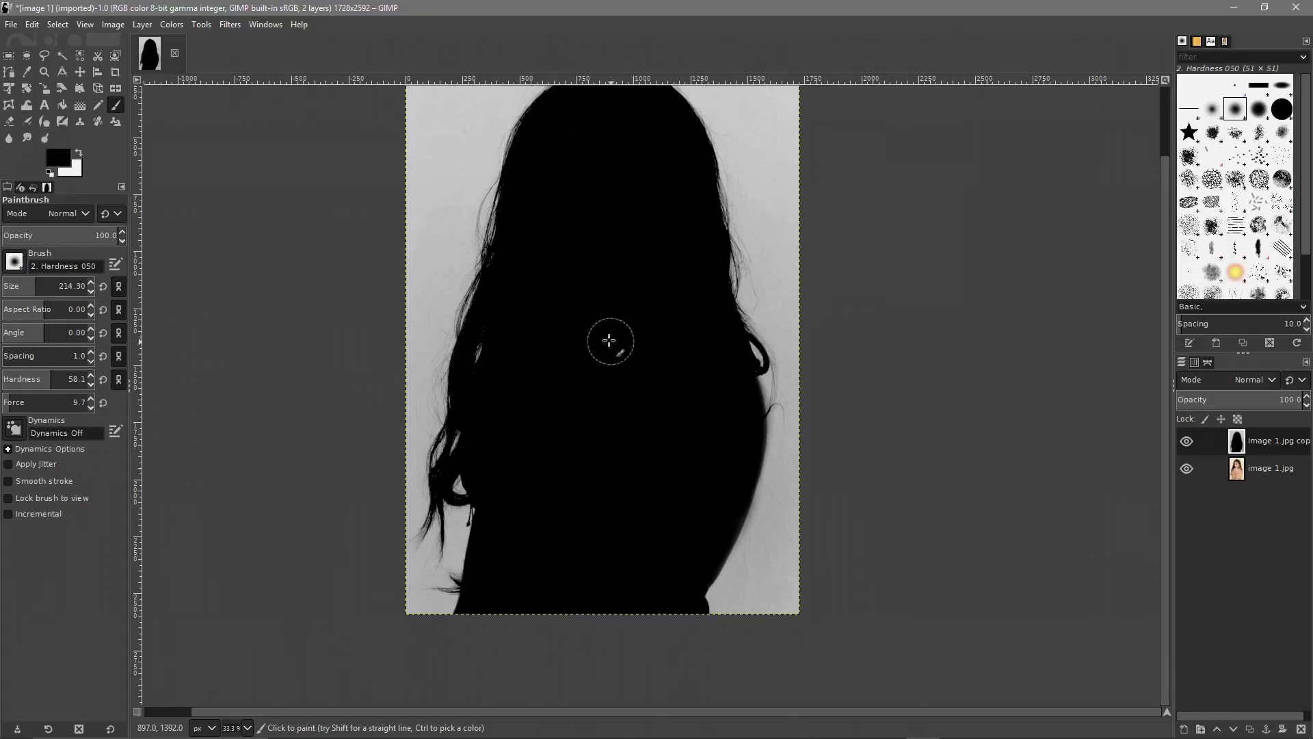
scroll(602, 336, up, 2)
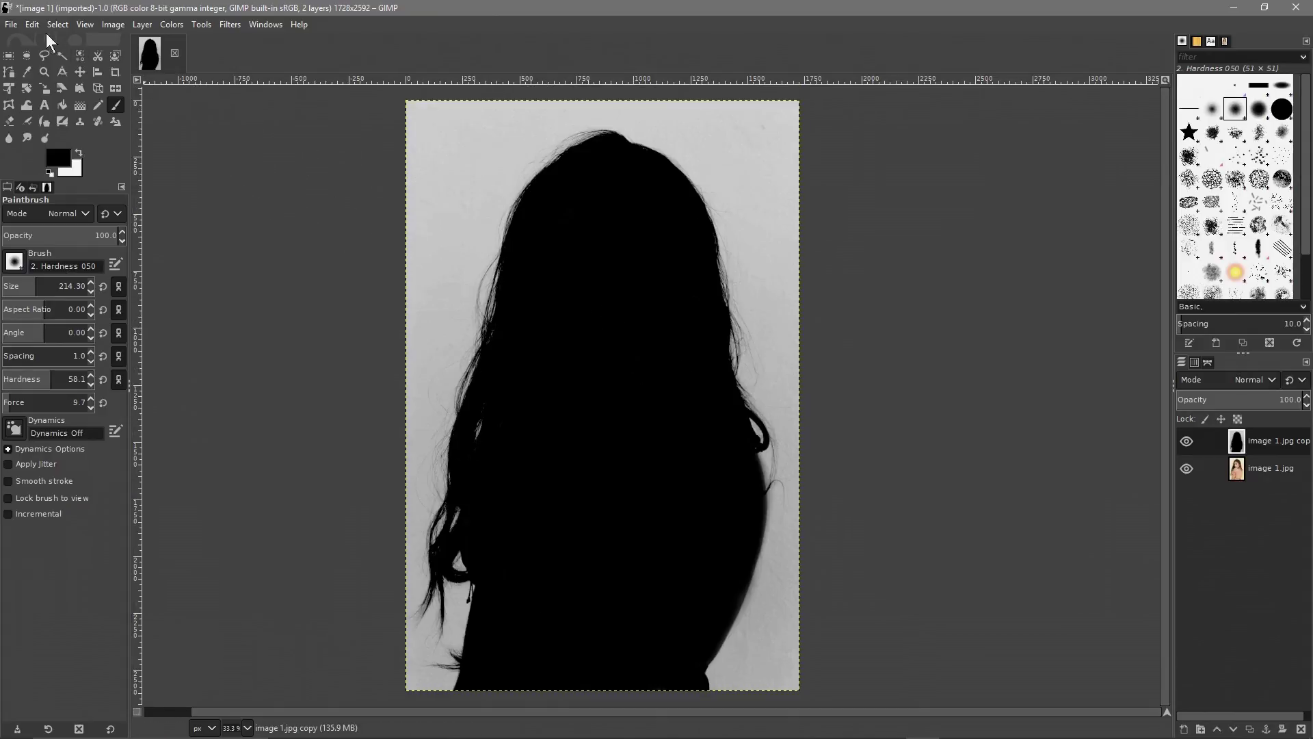
Save the project as image 1a.xcf in the GIMP Bokeh Effect Tutorial folder.
click(11, 24)
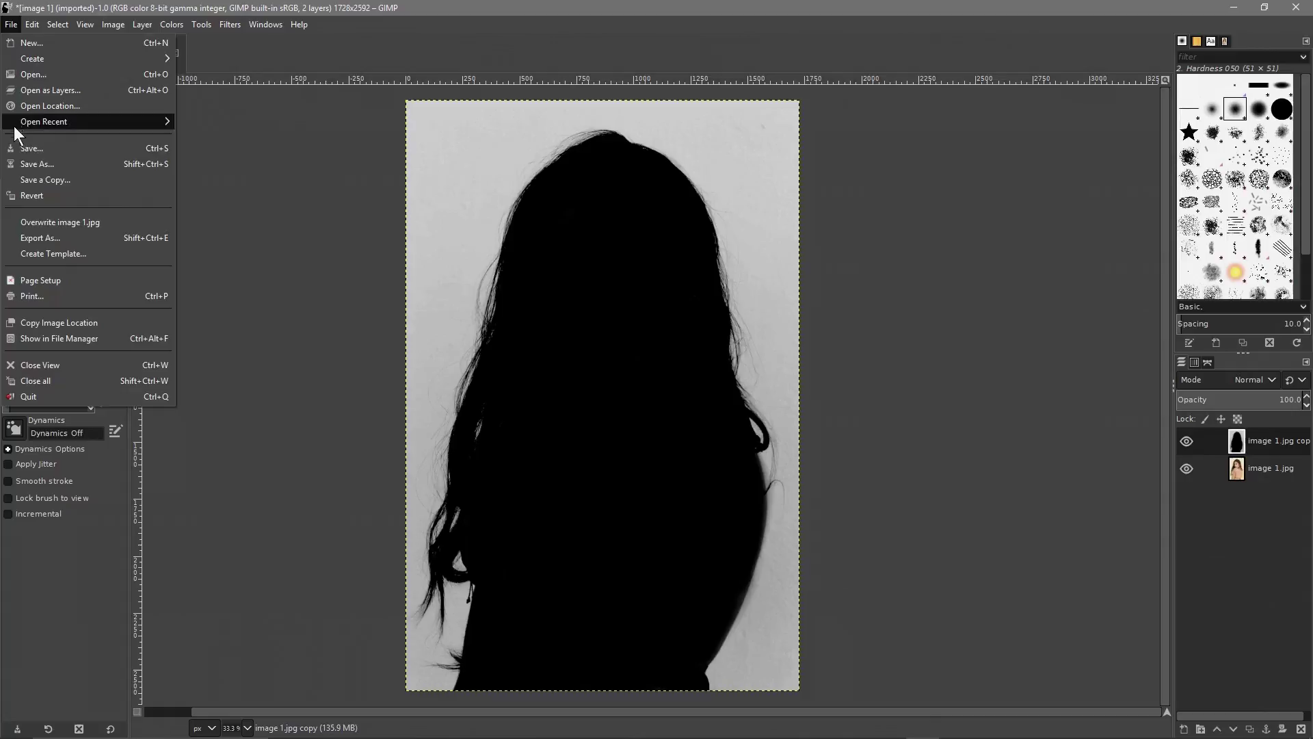
click(37, 164)
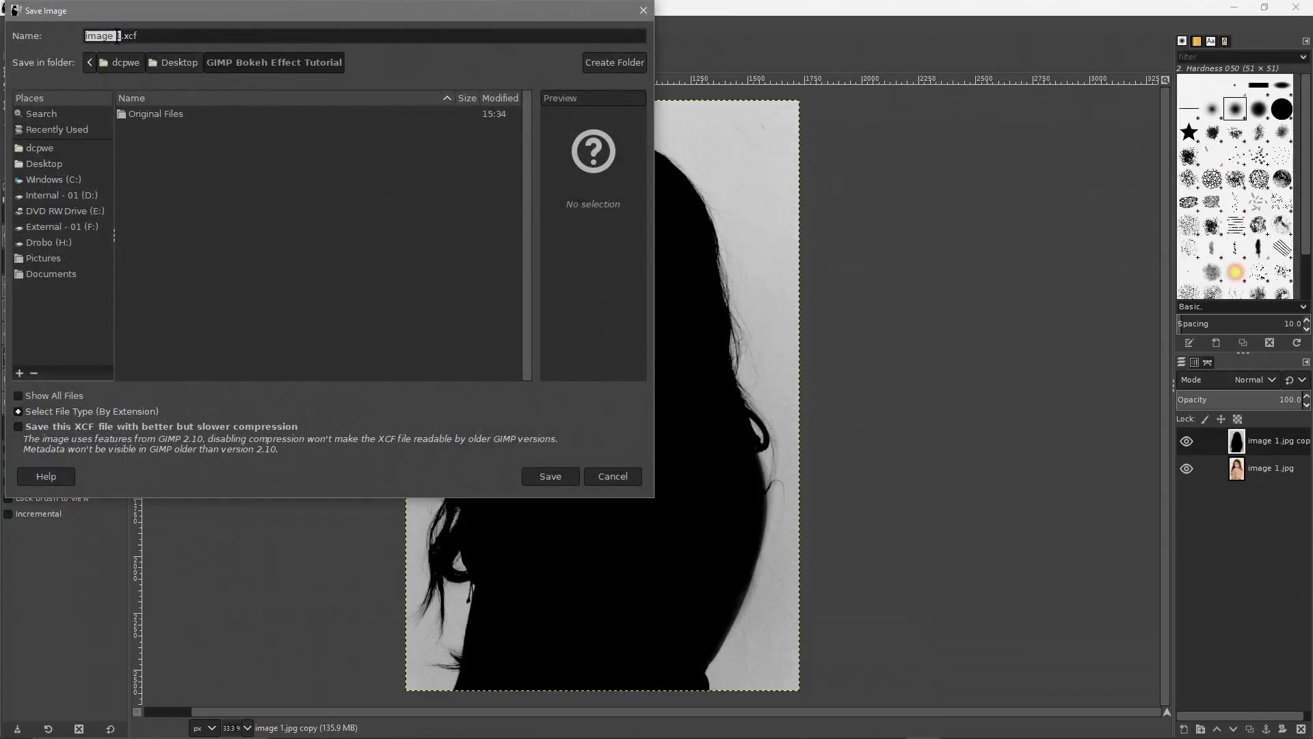
text(a)
key(Return)
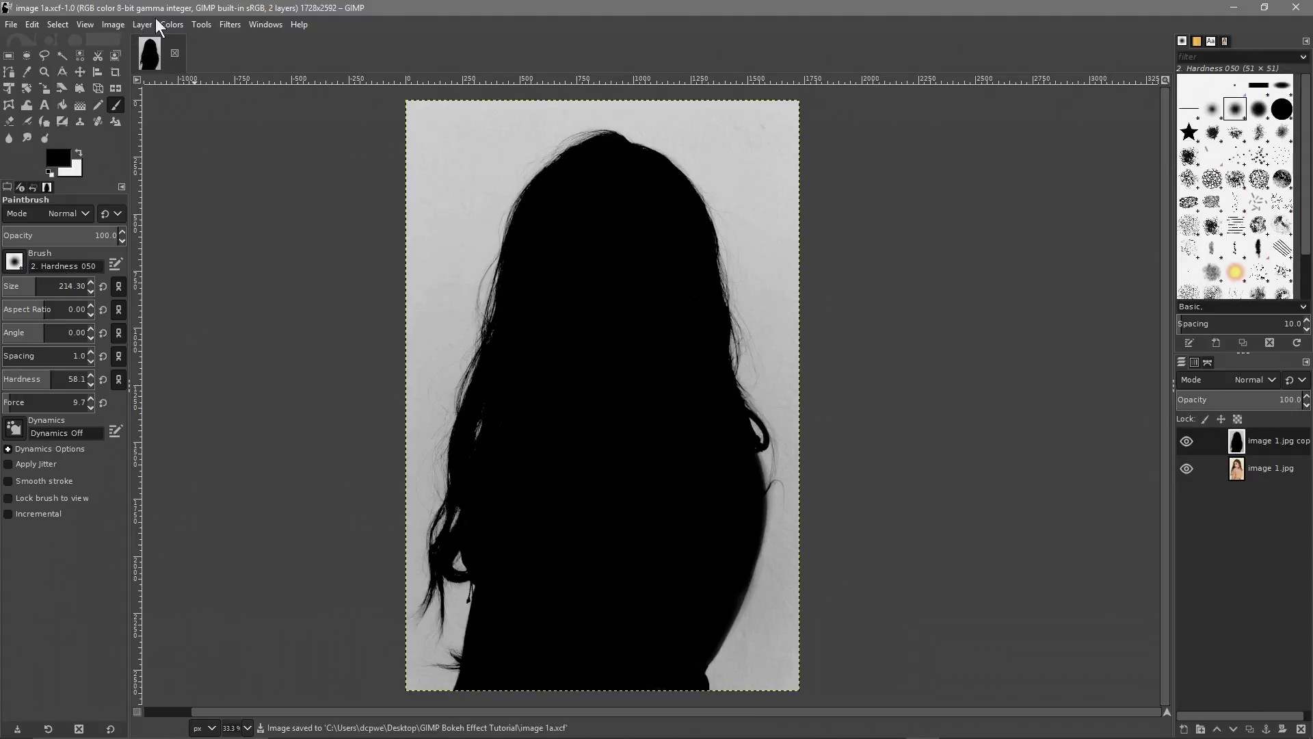
Invert the colors of the silhouette layer and cut its entire contents to the clipboard.
click(168, 24)
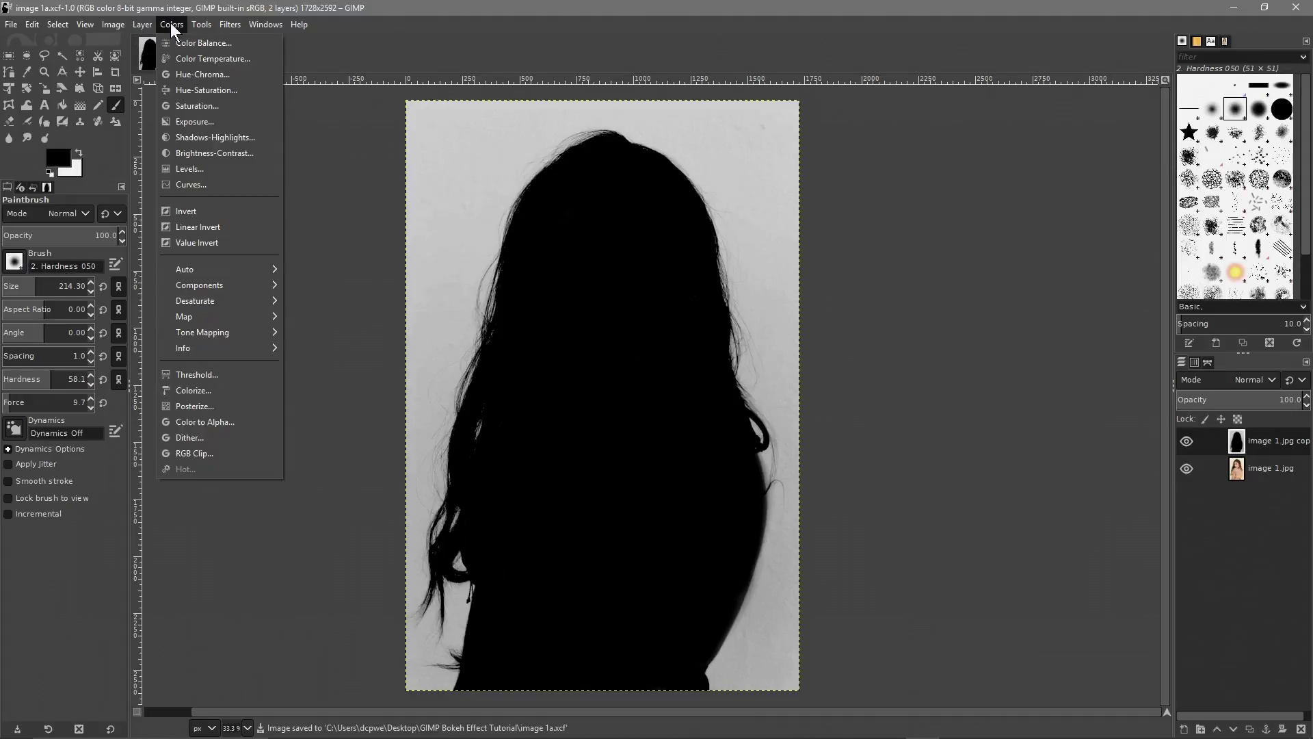
click(199, 211)
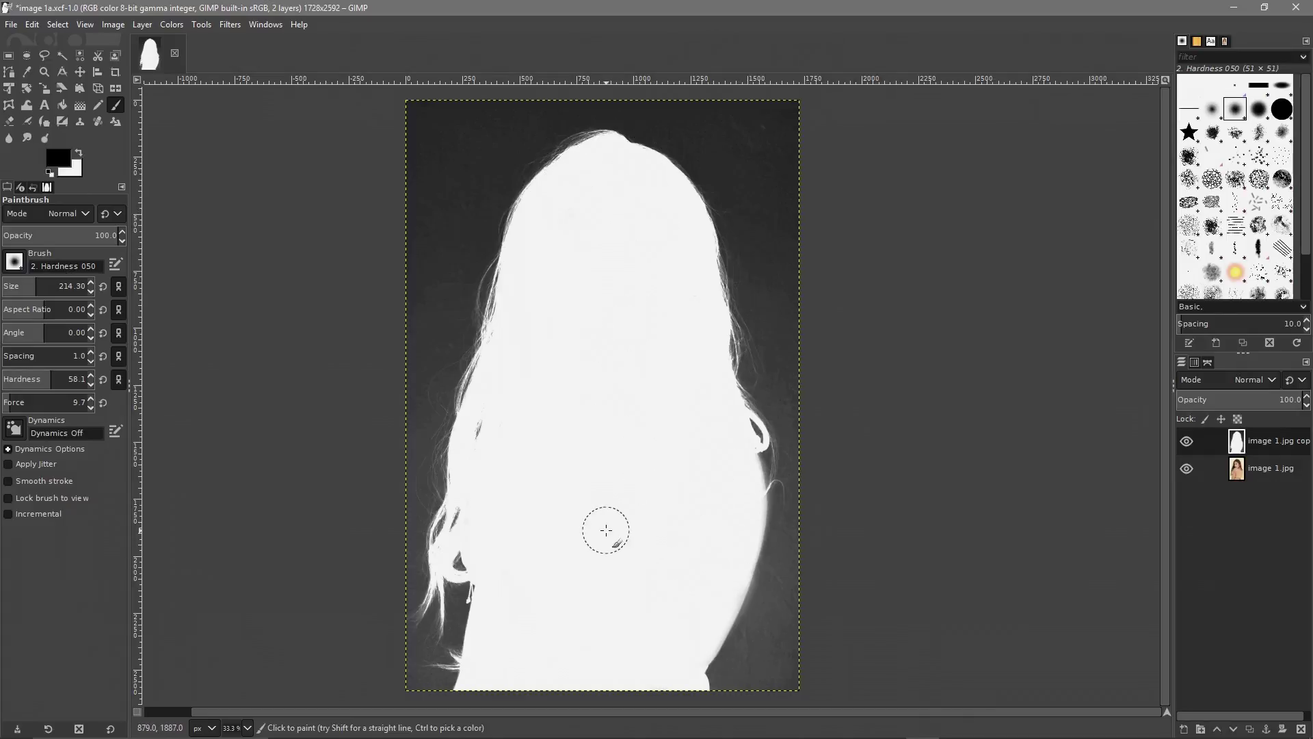
click(32, 24)
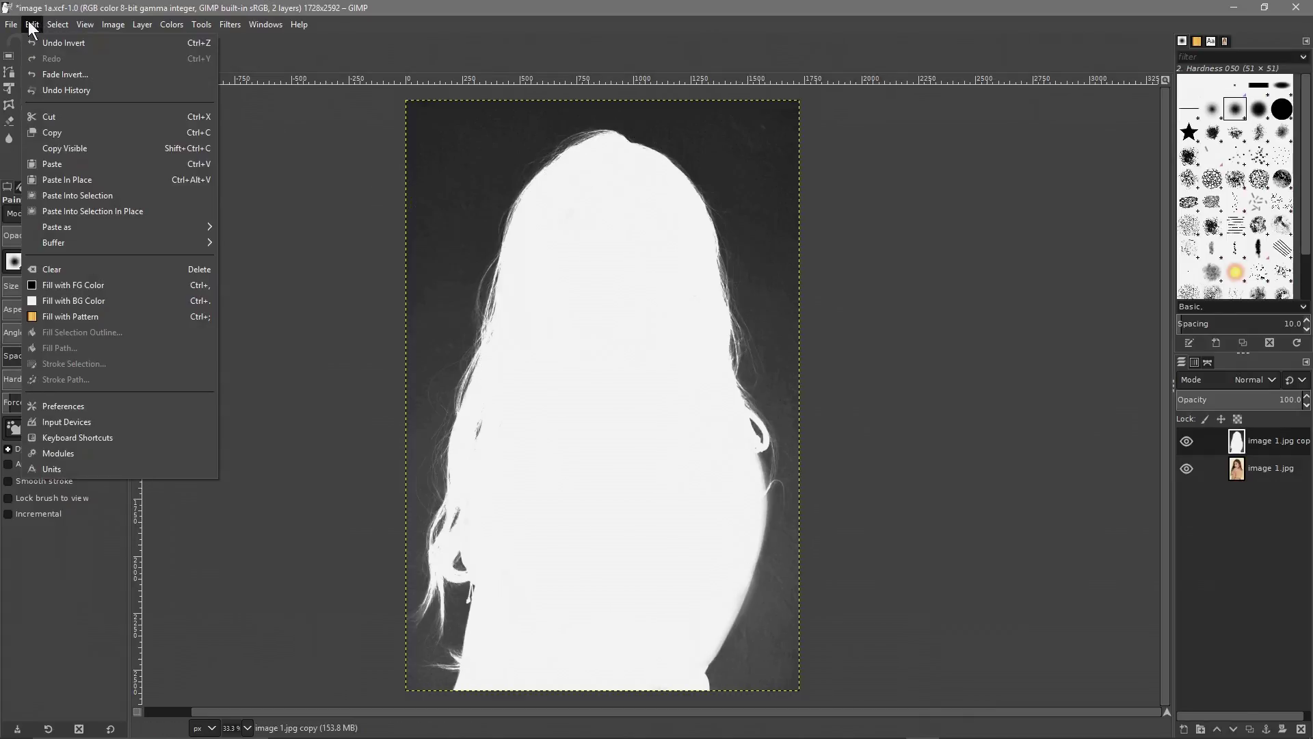
mouse_move(64, 20)
click(69, 44)
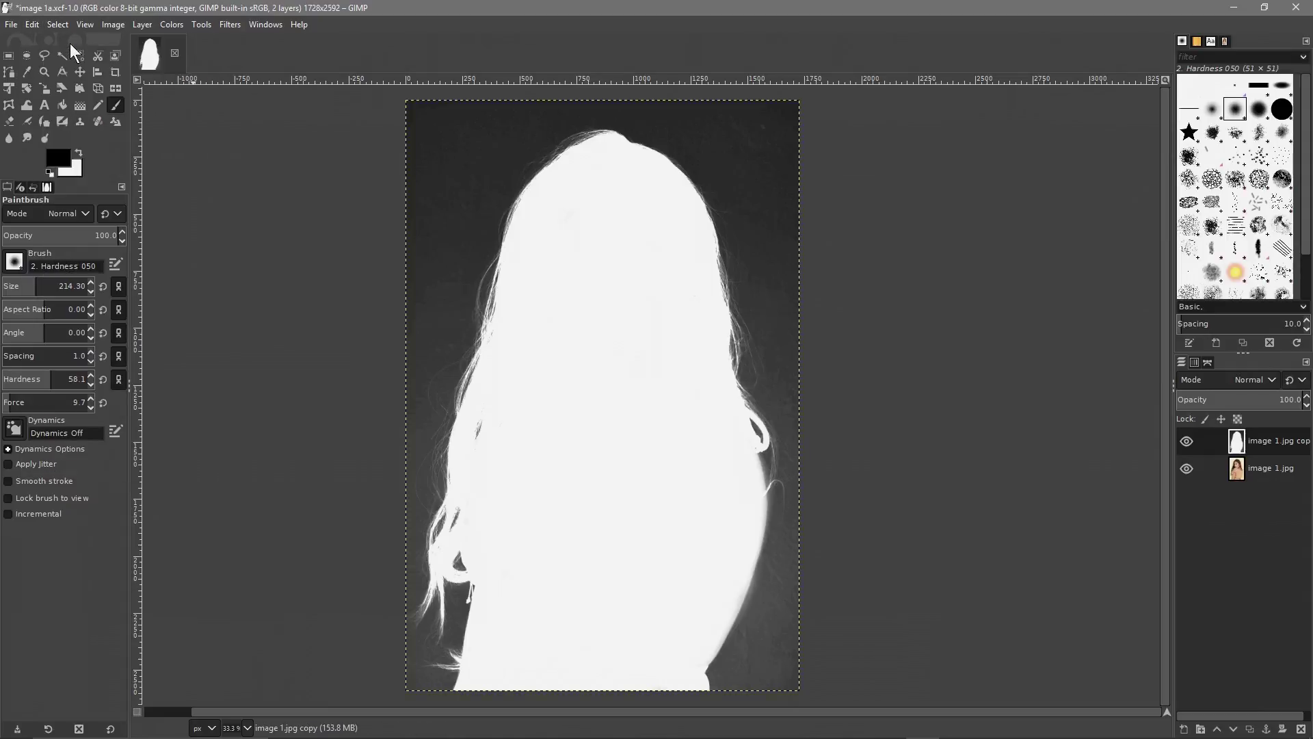
click(32, 25)
click(52, 116)
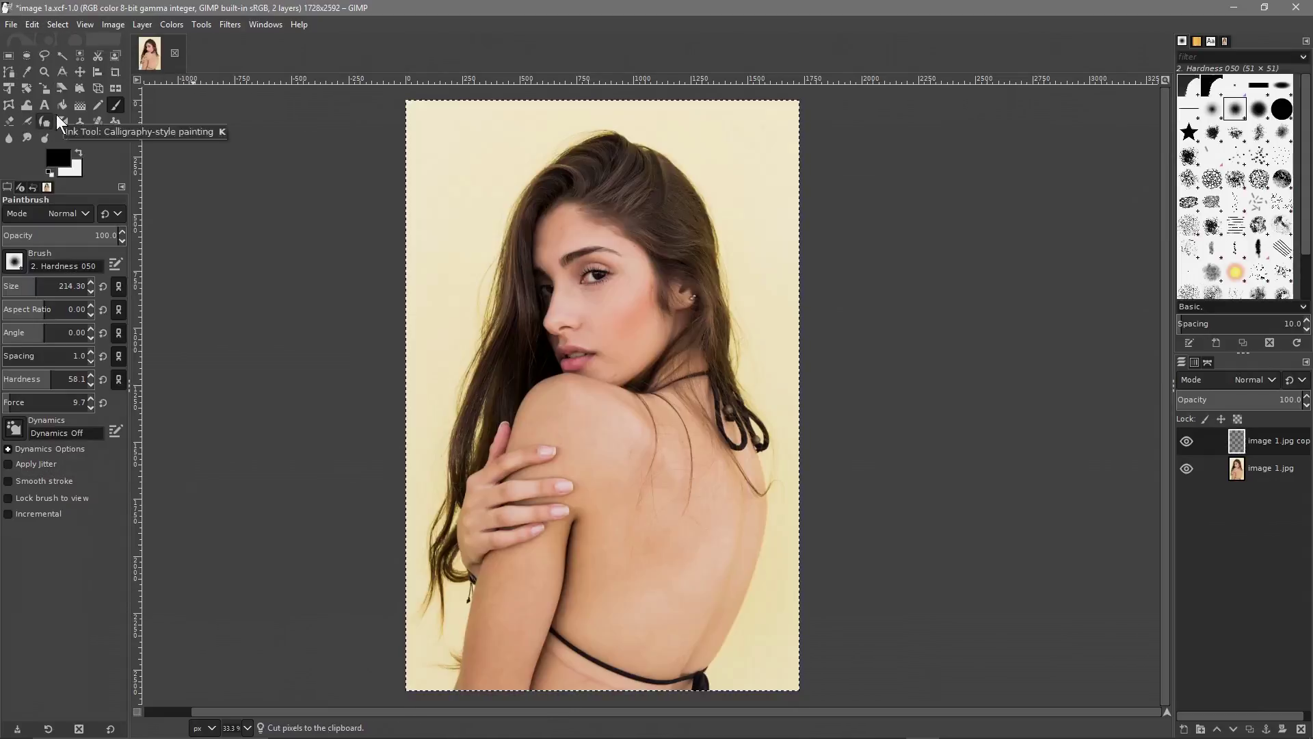
Add a White (full opacity) layer mask to the image 1.jpg layer and paste the cut silhouette into it.
click(1242, 473)
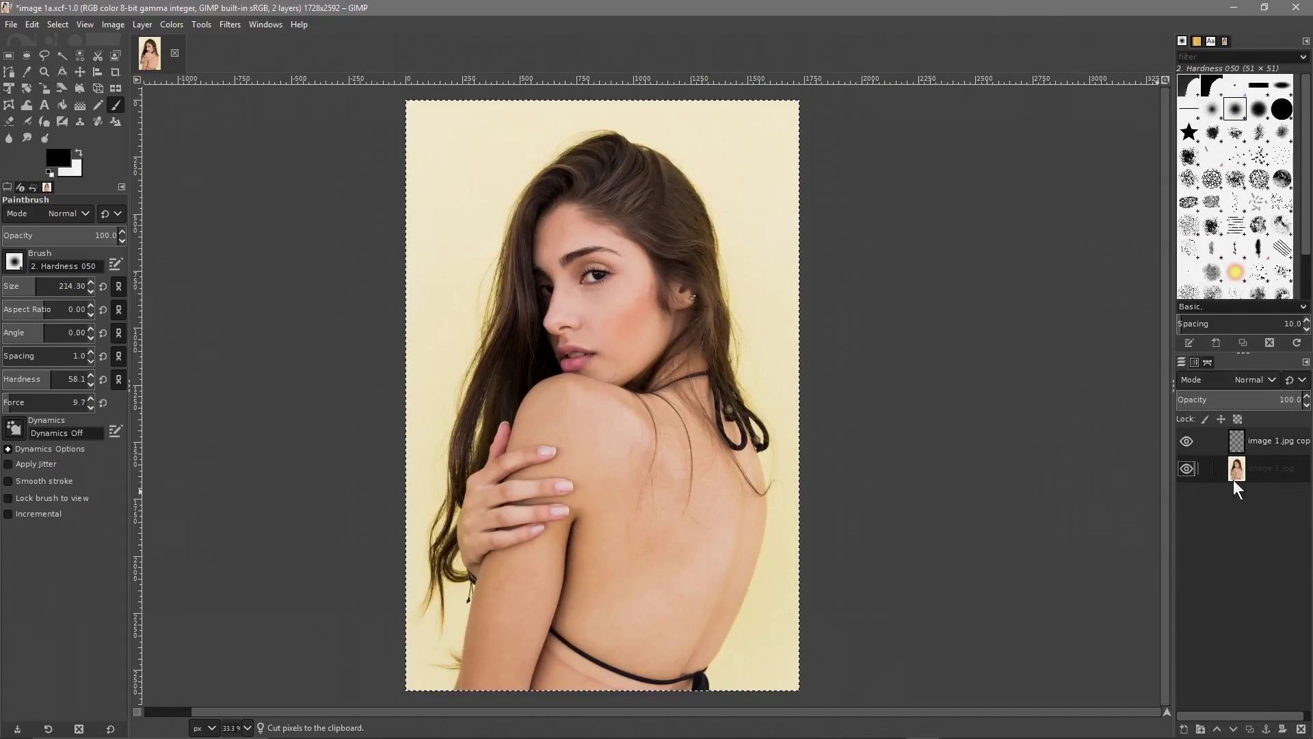
right_click(1252, 471)
key(Escape)
right_click(1252, 471)
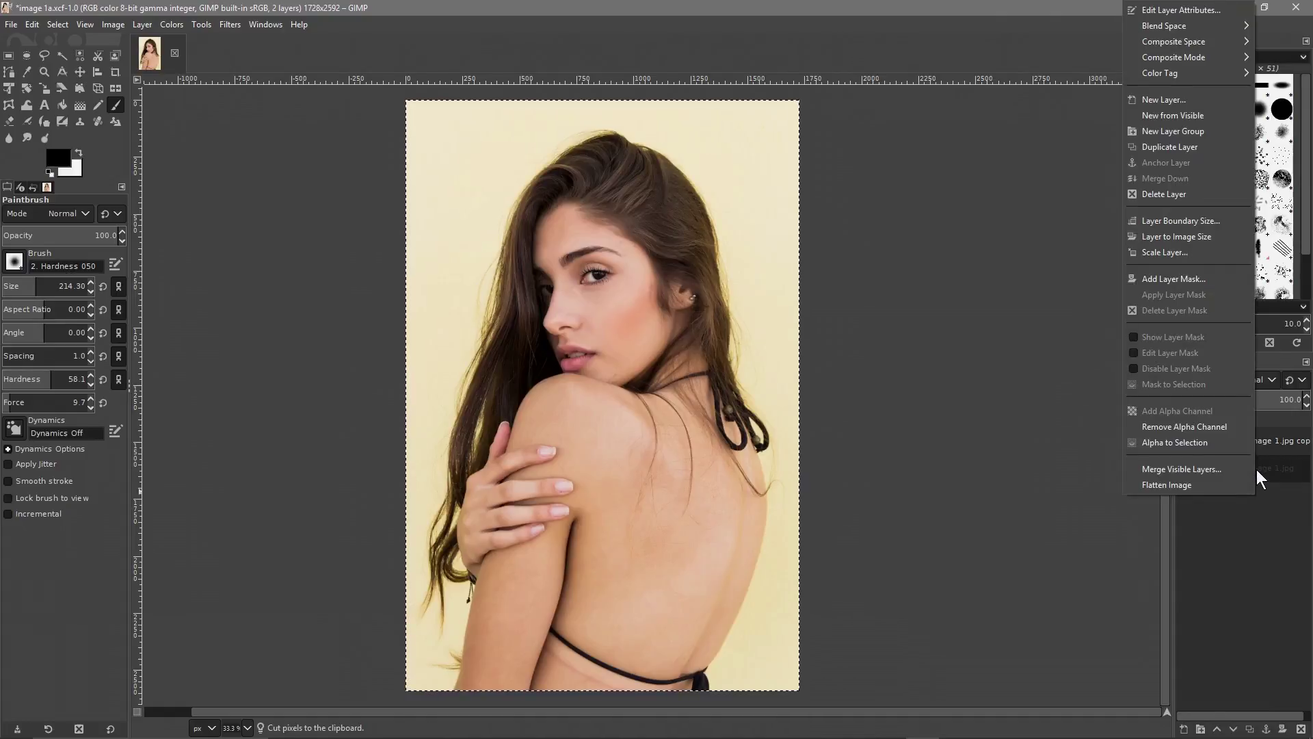
click(1198, 280)
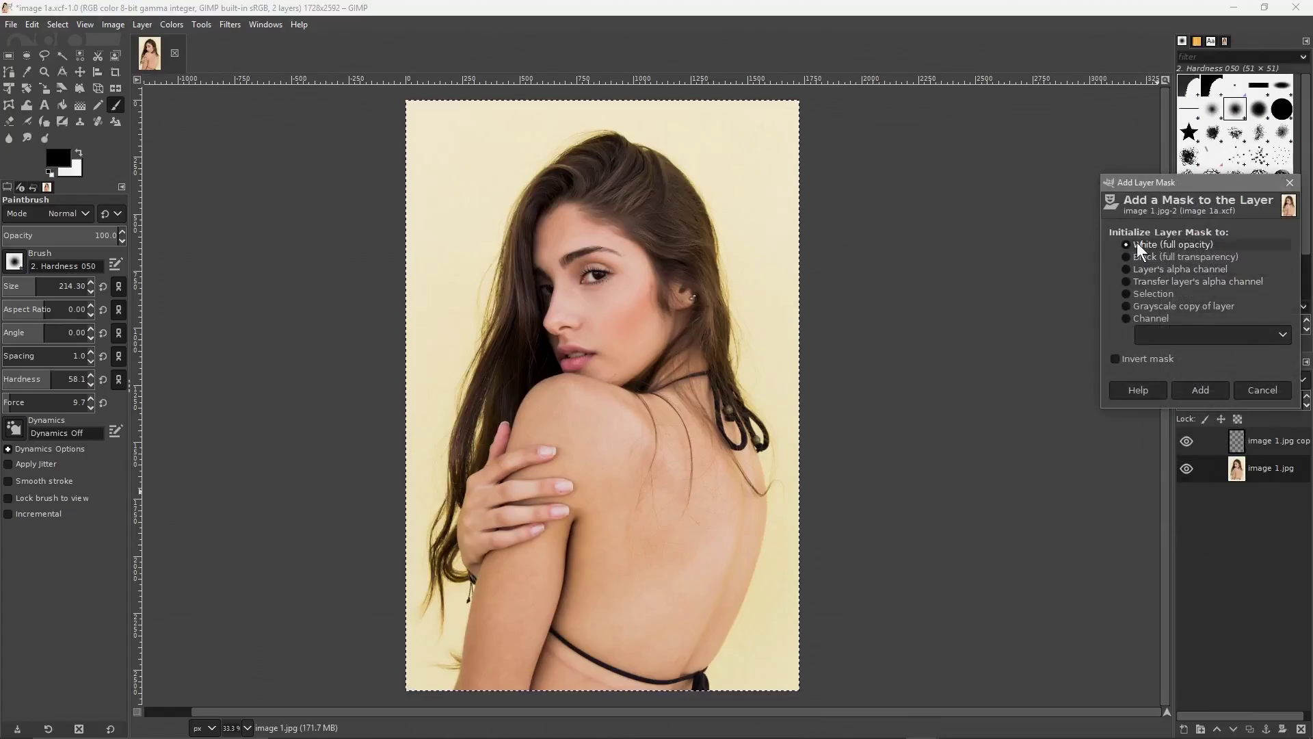
click(1199, 391)
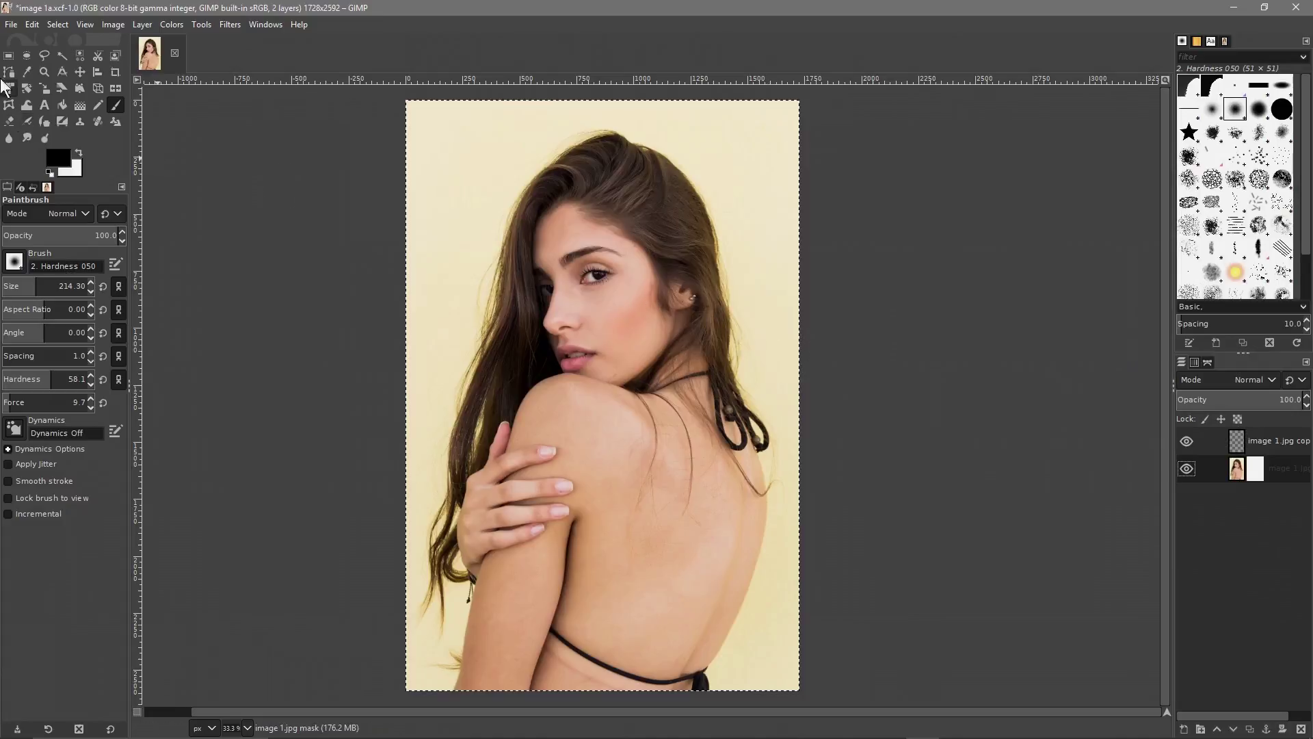
click(33, 26)
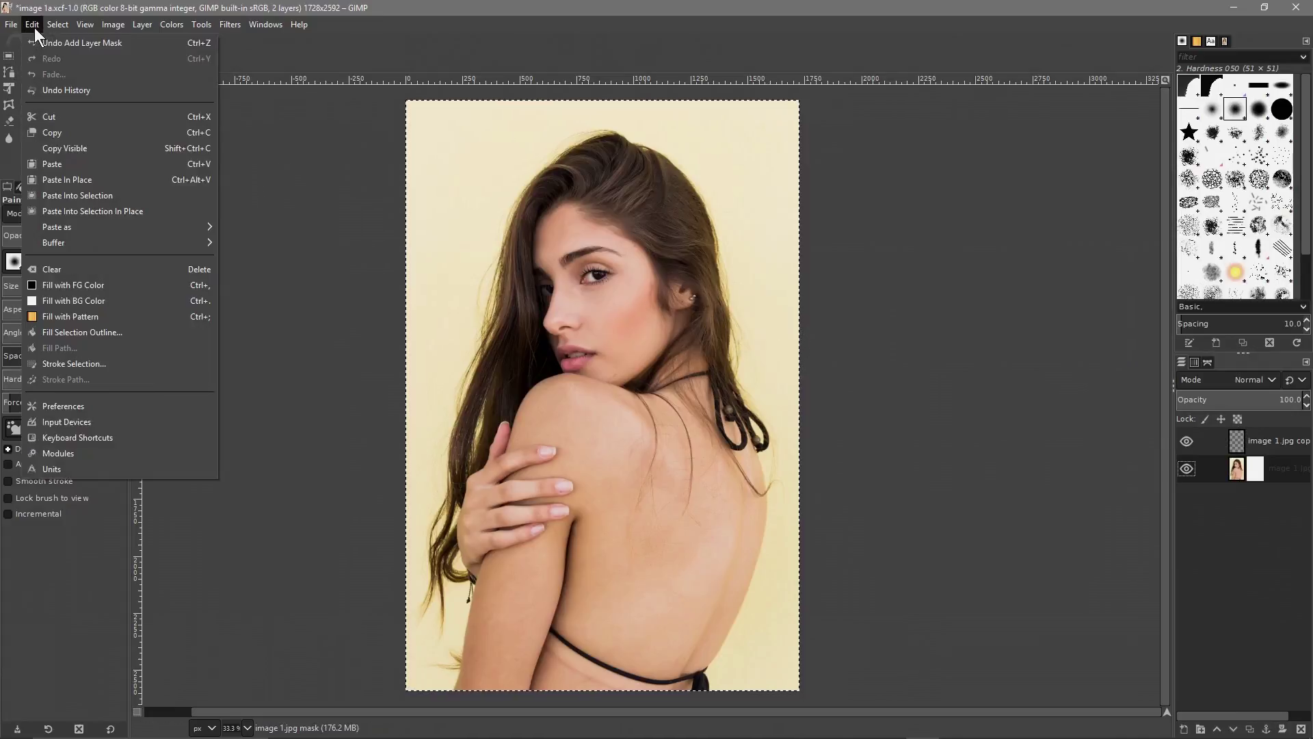
click(62, 165)
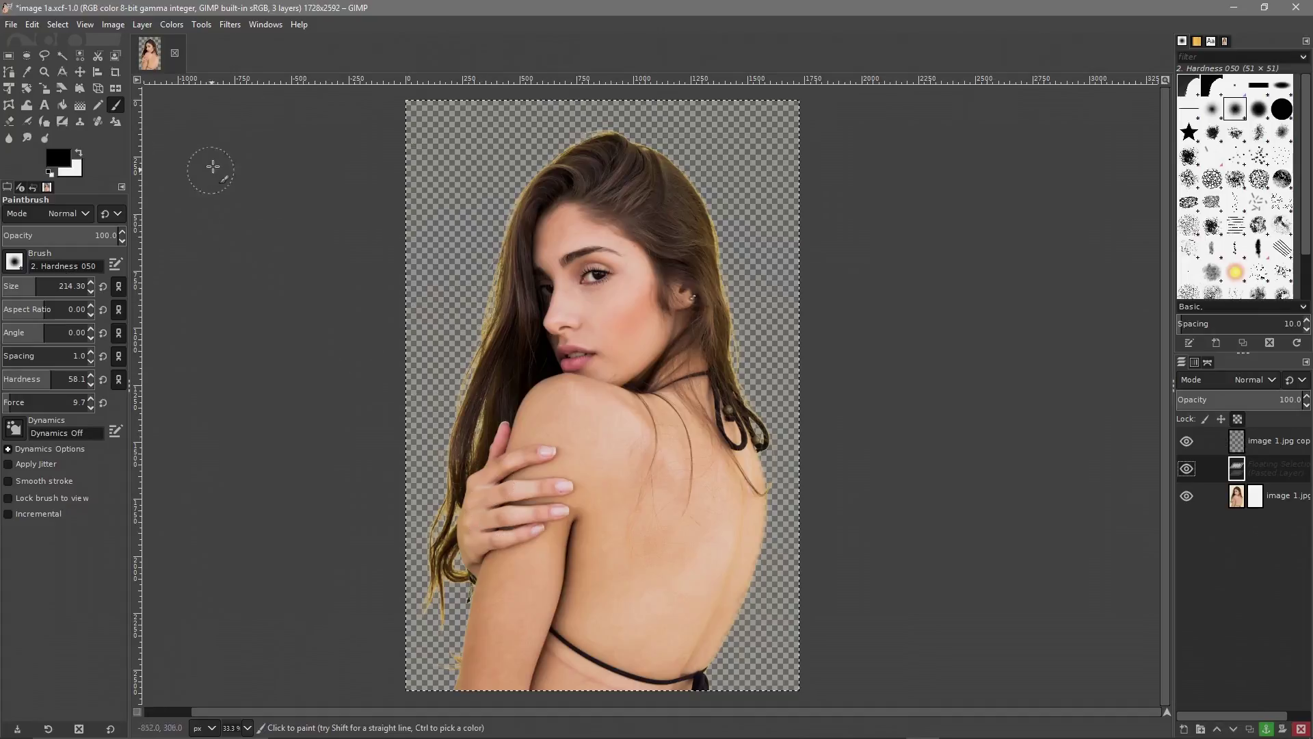
Open image 2.jpg, the beach photo, as a separate image.
click(11, 28)
click(42, 82)
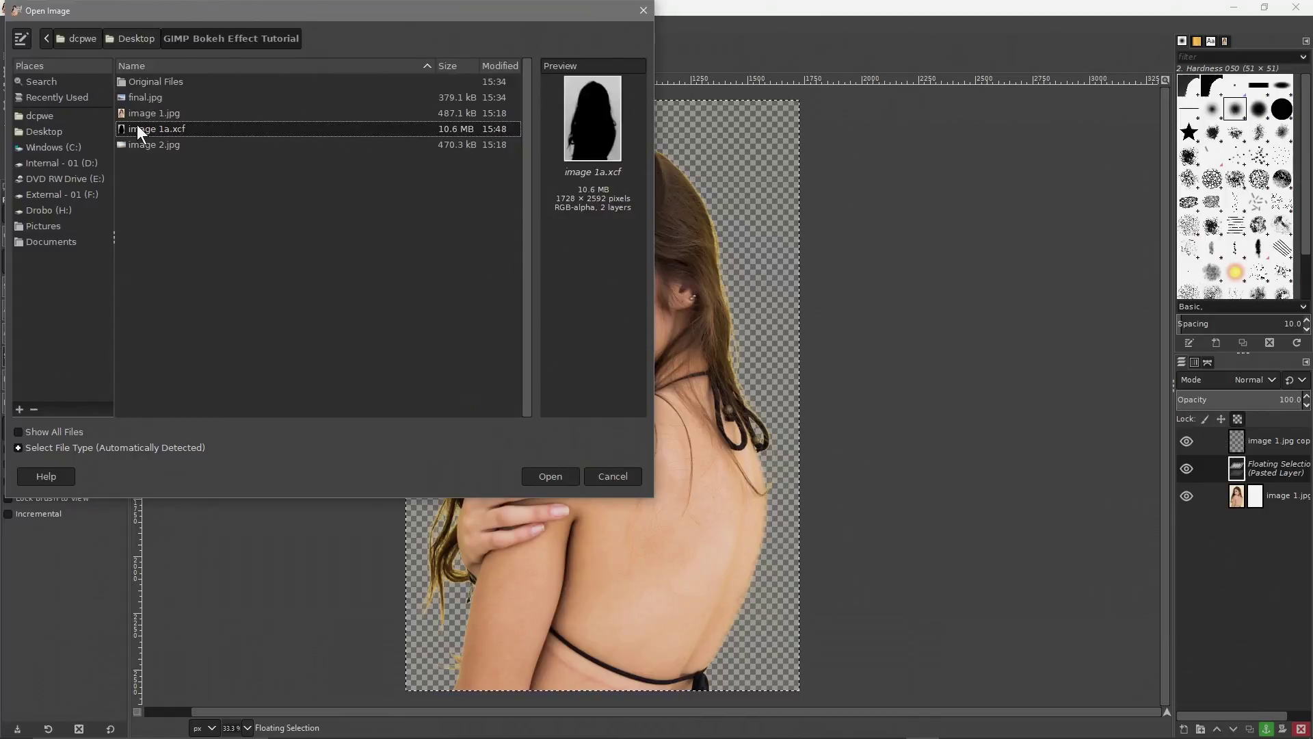
click(145, 145)
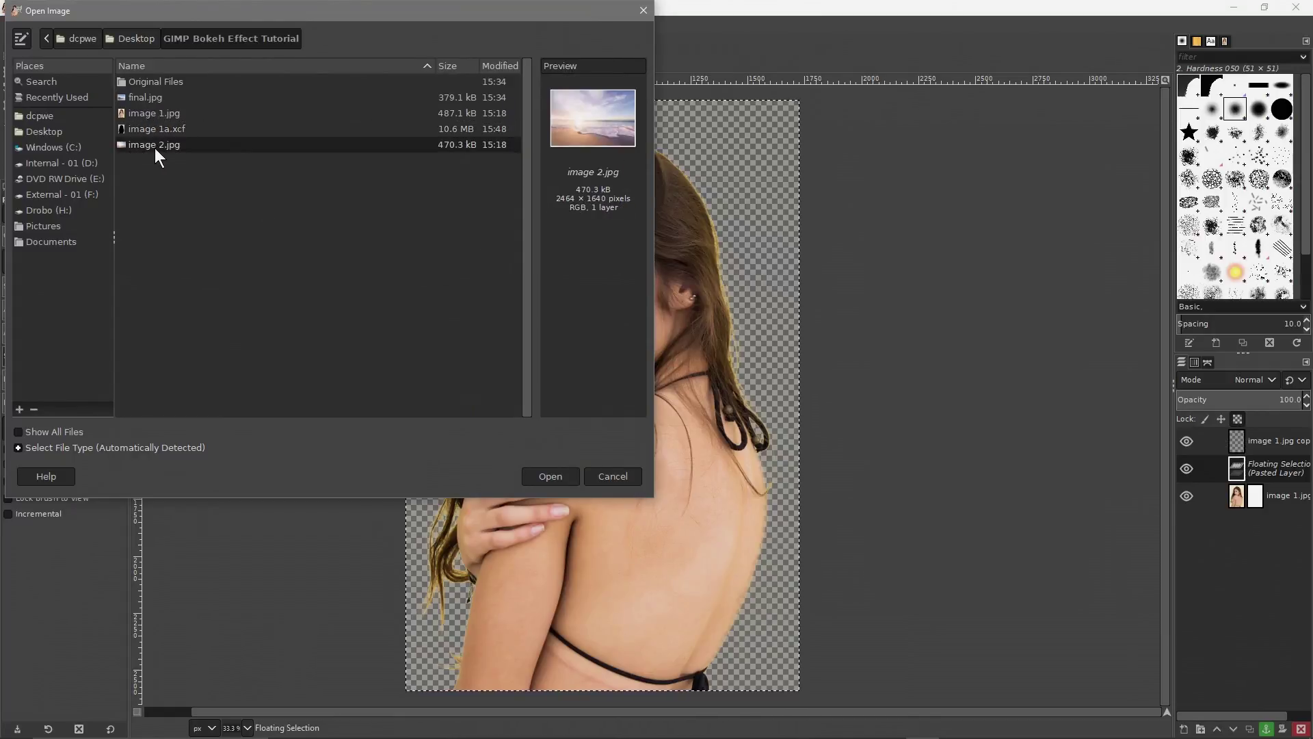
click(554, 474)
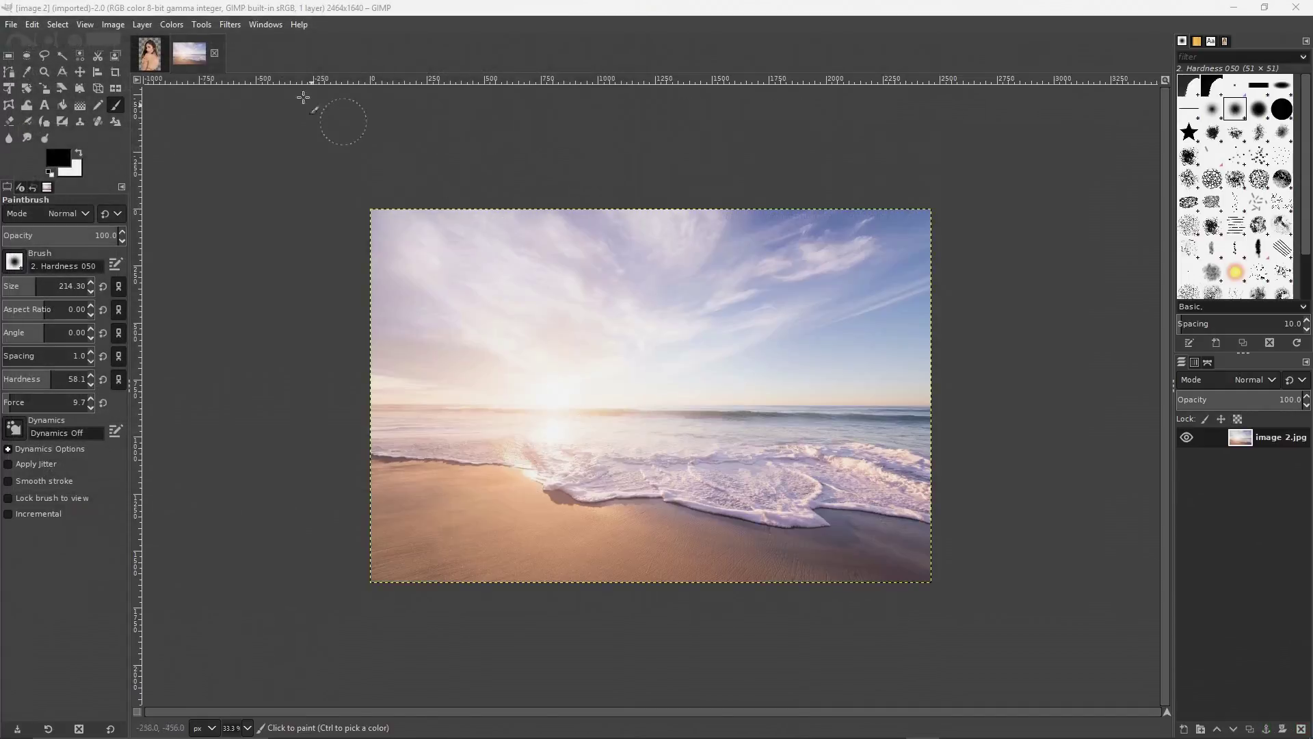
Anchor the floating selection to the layer mask in image 1a.xcf and merge the visible layers, expanded as necessary.
click(142, 52)
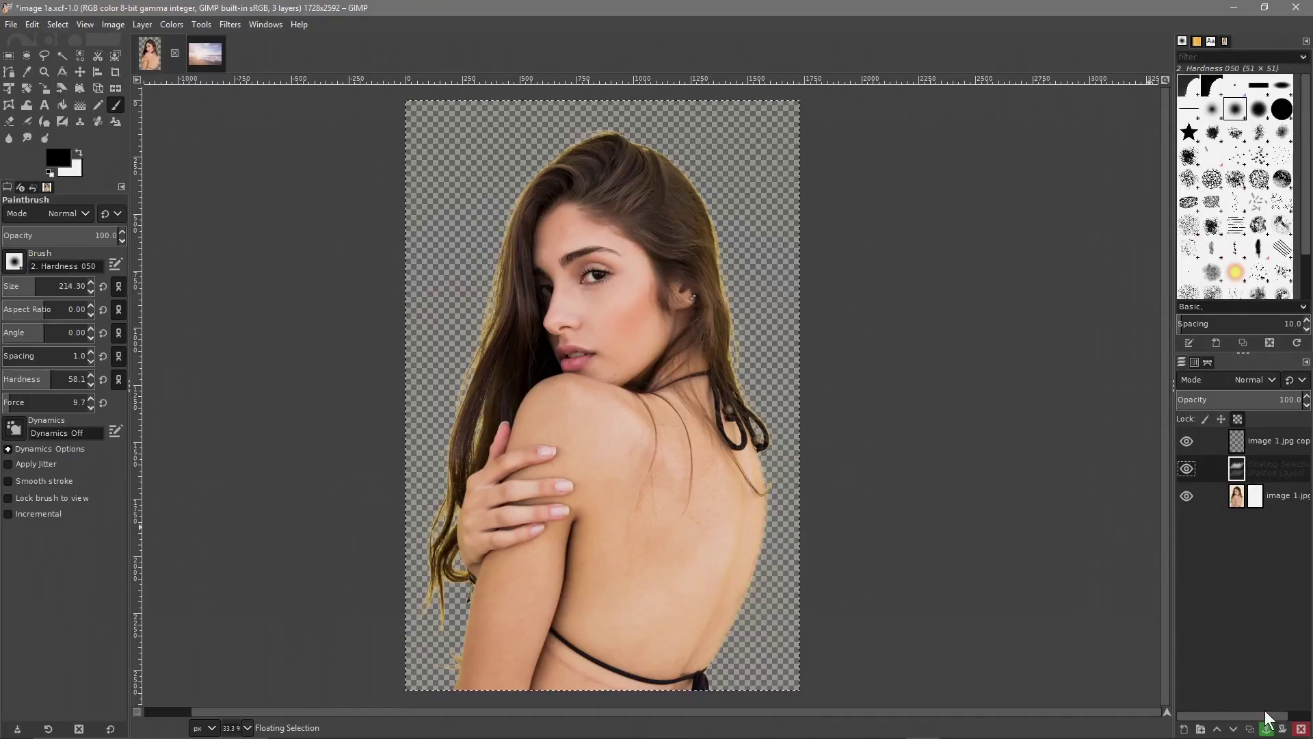
click(1267, 730)
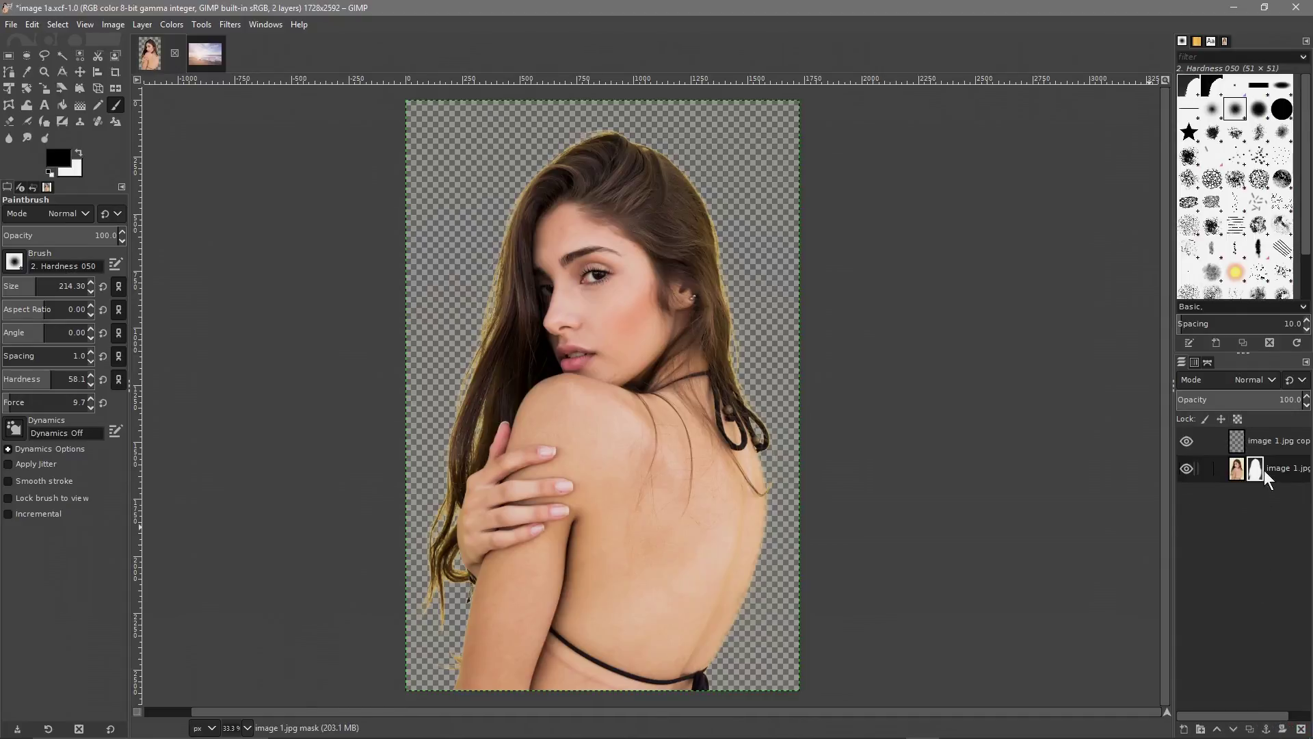
right_click(1265, 468)
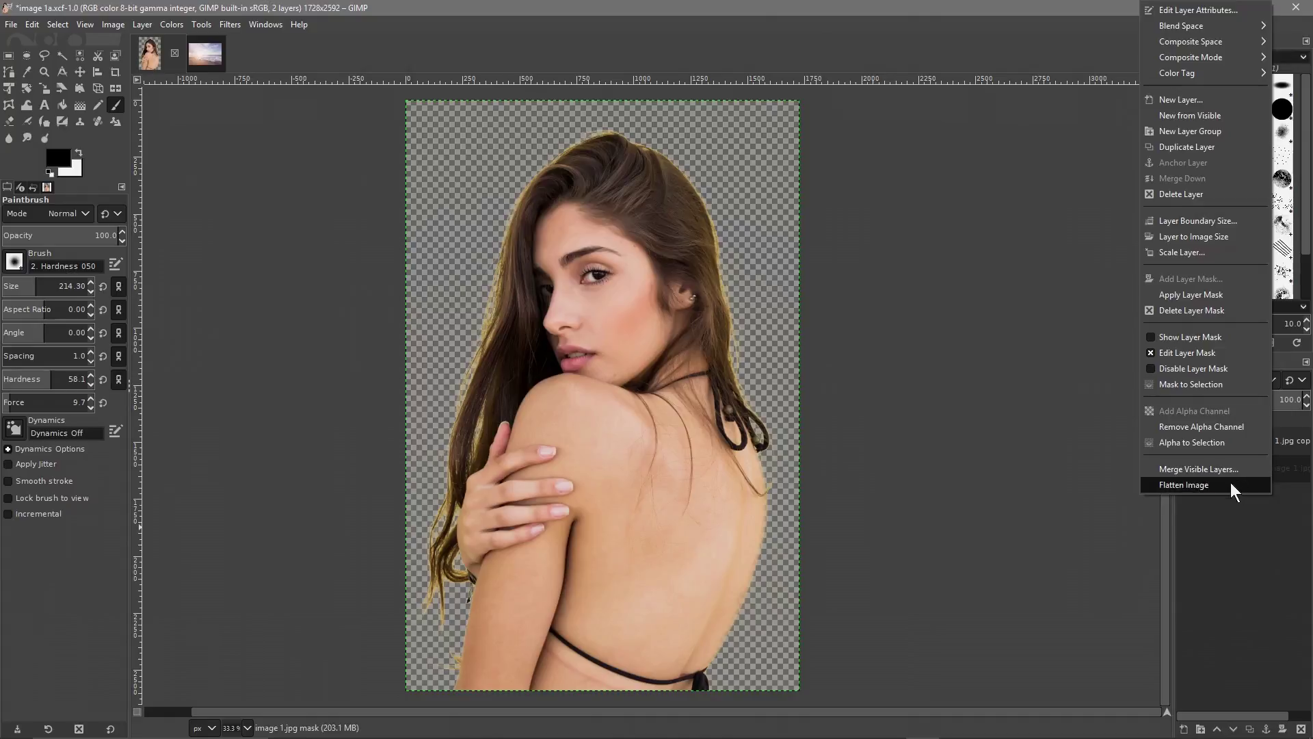
click(1199, 470)
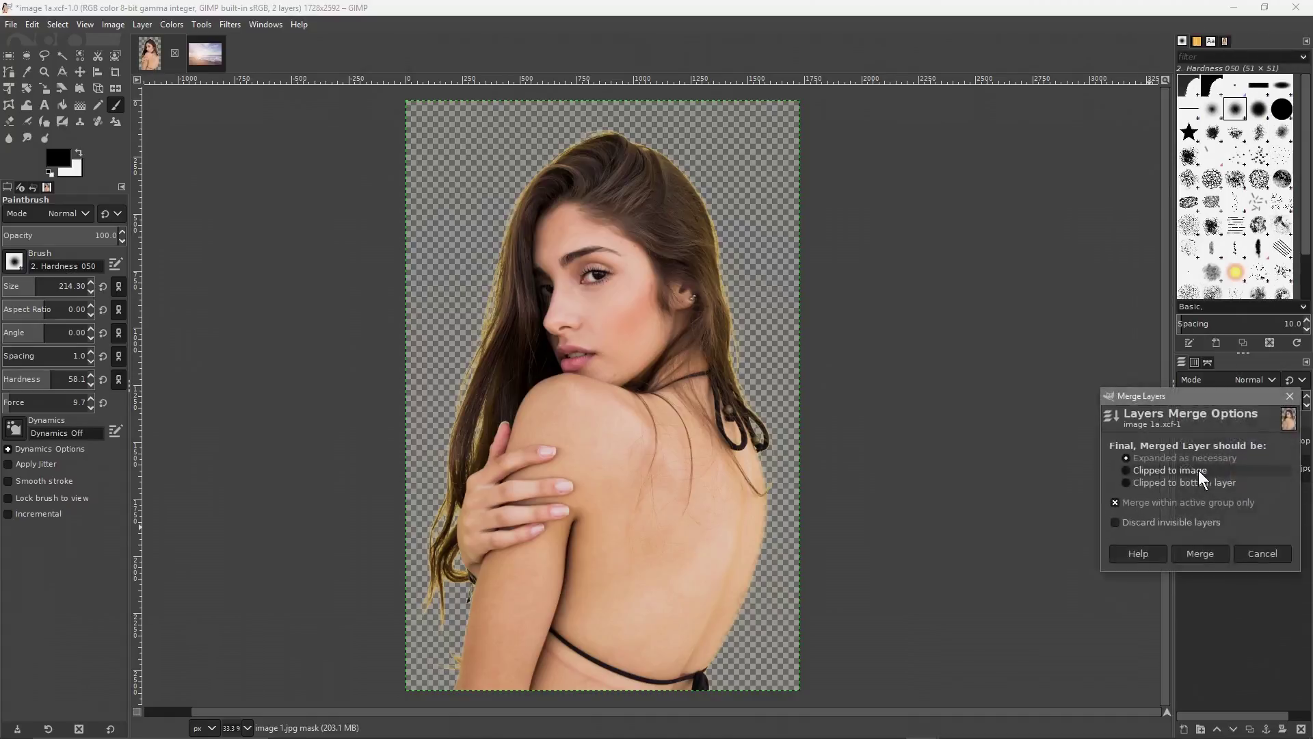
click(1191, 552)
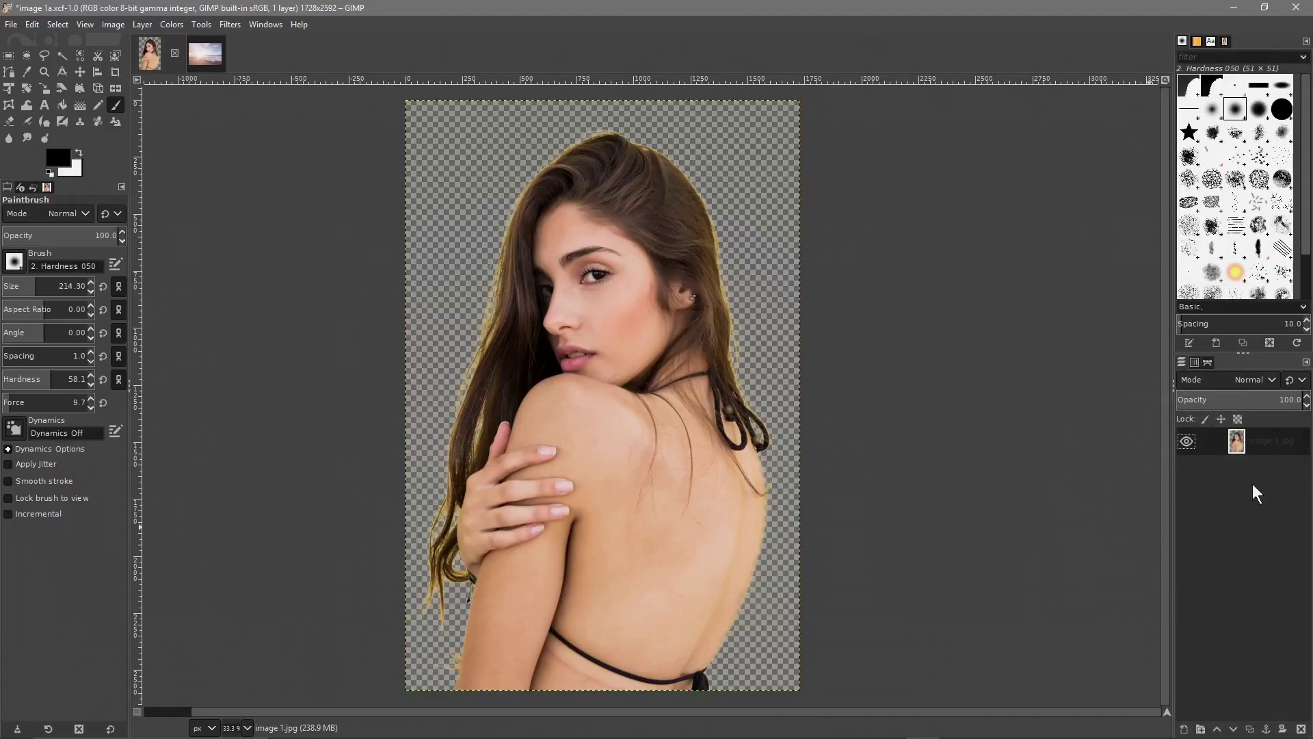
Copy the entire cut-out of the woman to the clipboard and switch to the image 2.jpg beach photo.
click(58, 24)
click(61, 42)
click(33, 25)
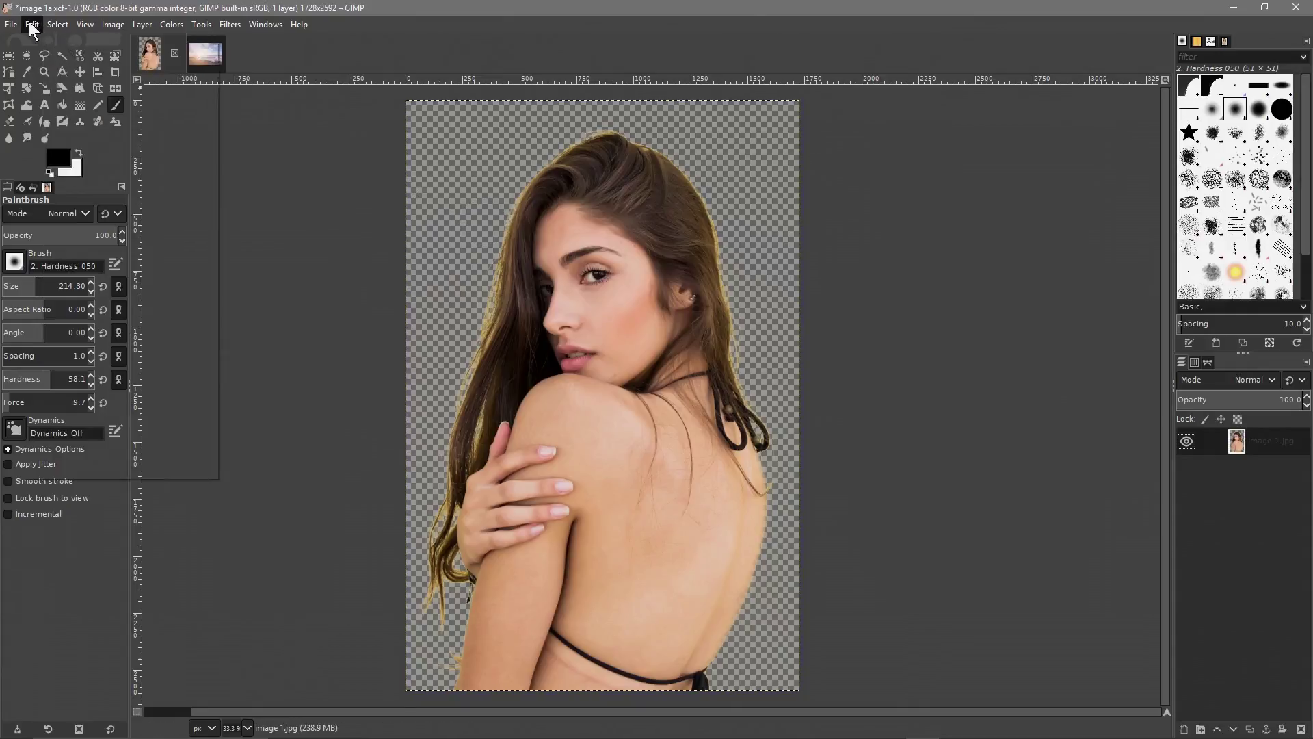
click(48, 121)
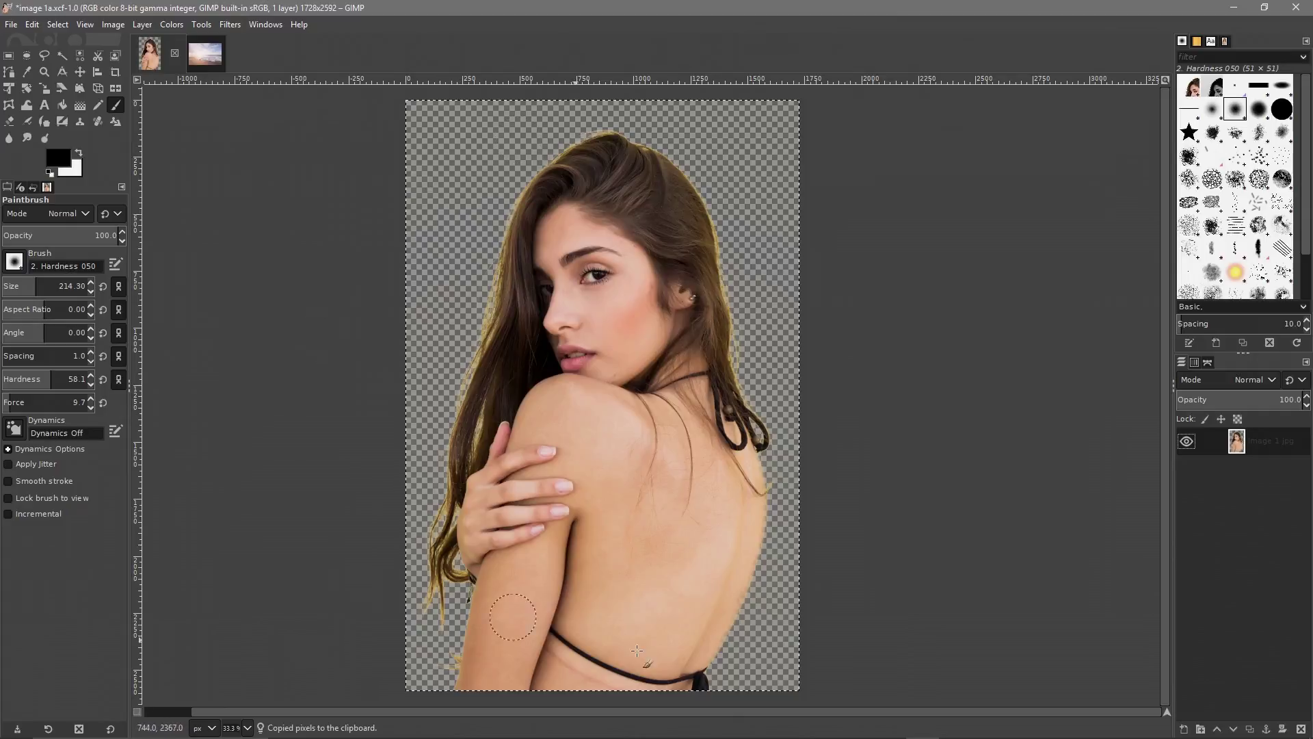
click(190, 48)
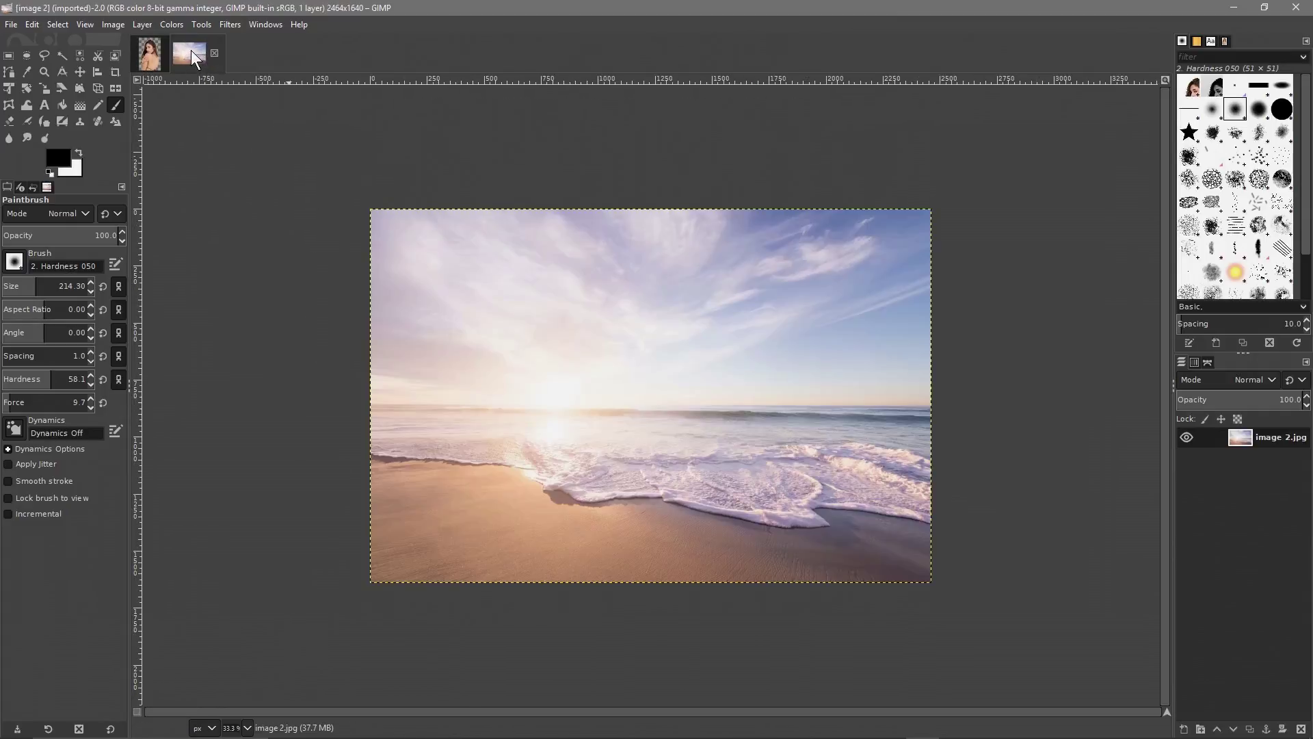
Paste the copied cut-out of the woman into the beach photo and turn the floating selection into a new layer.
key(ctrl)
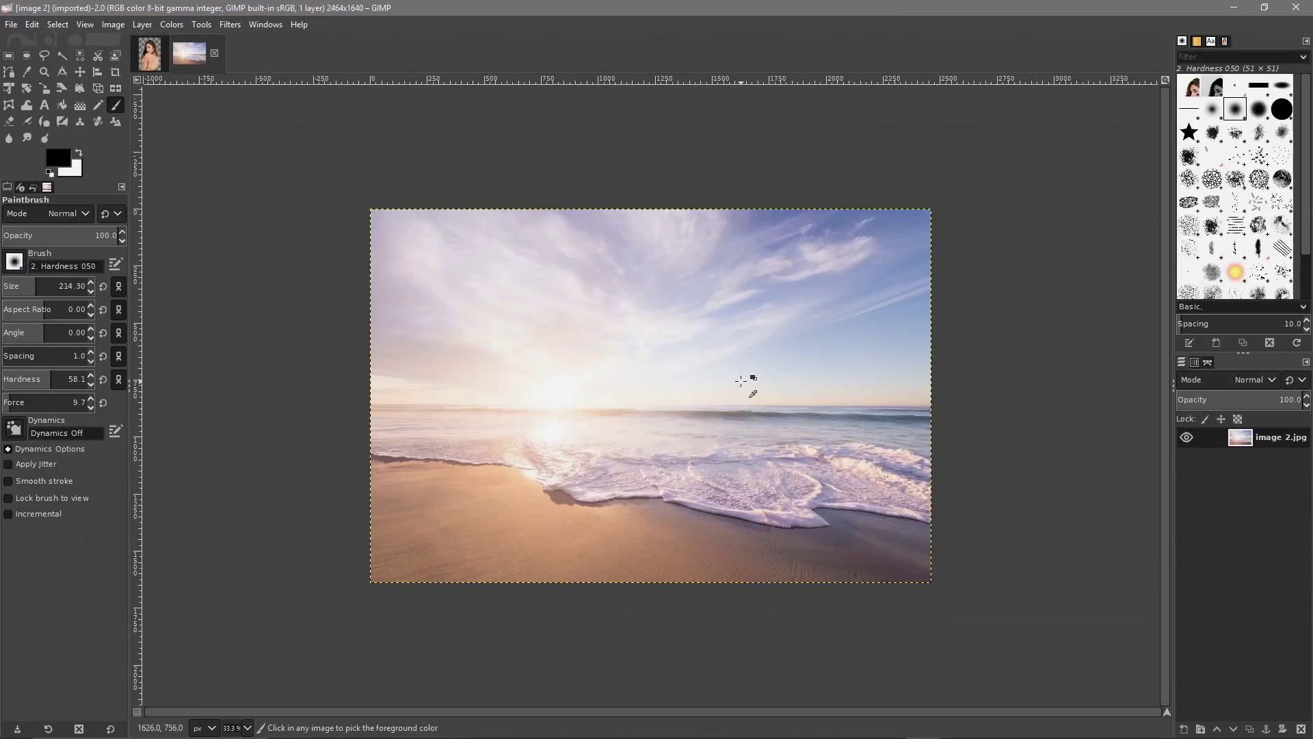
key(ctrl+v)
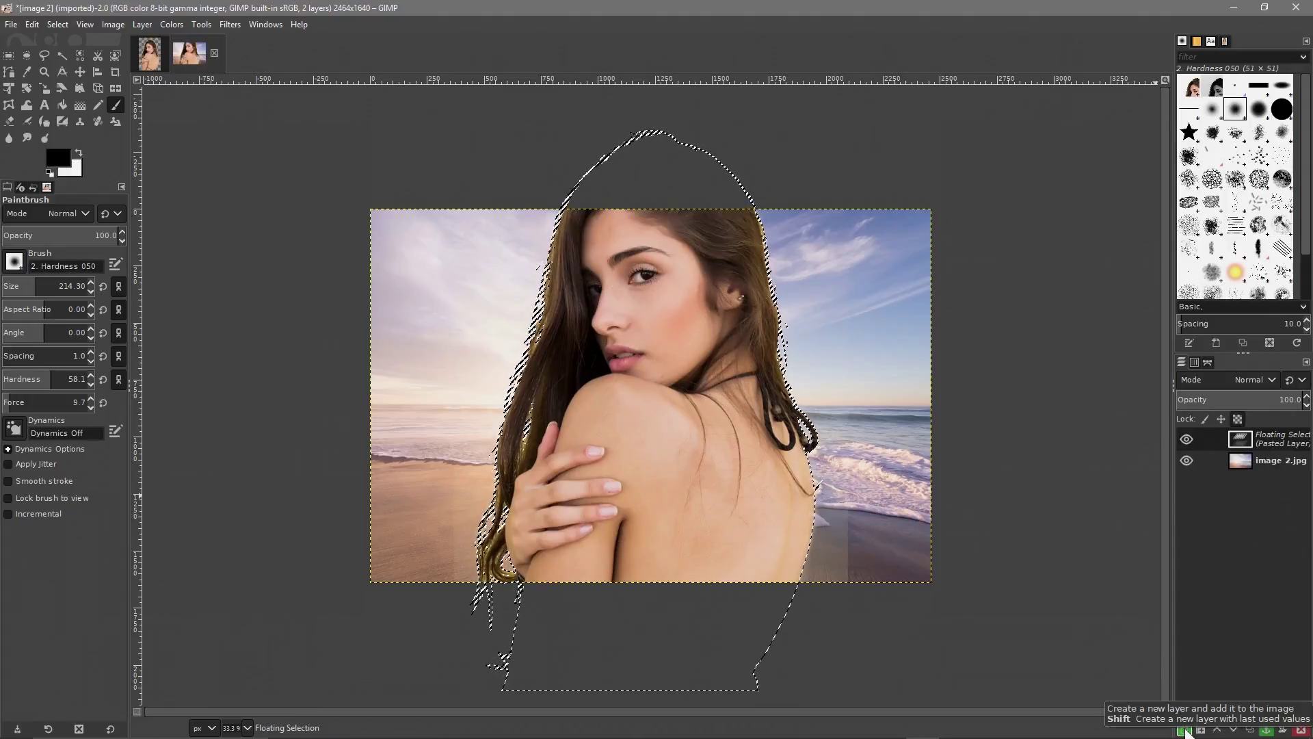
click(1186, 731)
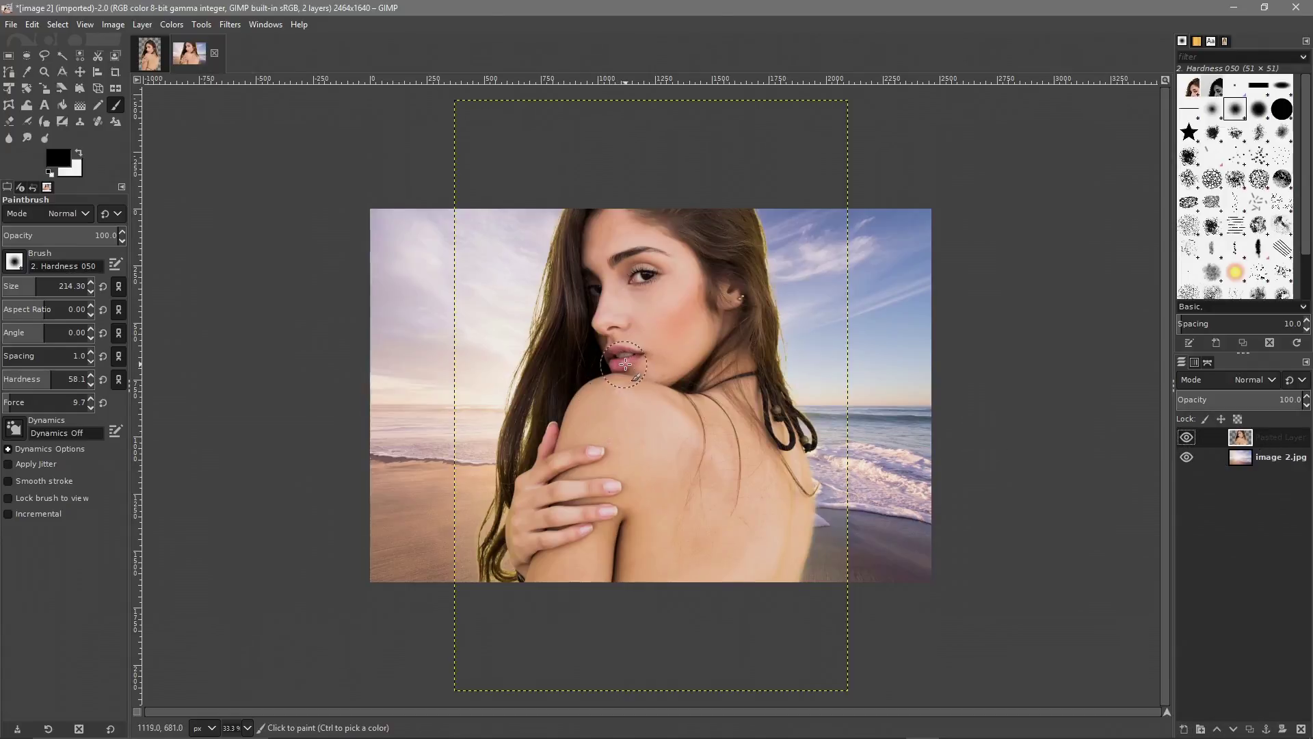
Scale the pasted layer to 1053 × 1580 px and move it to the middle of the beach photo, along its lower edge.
click(80, 72)
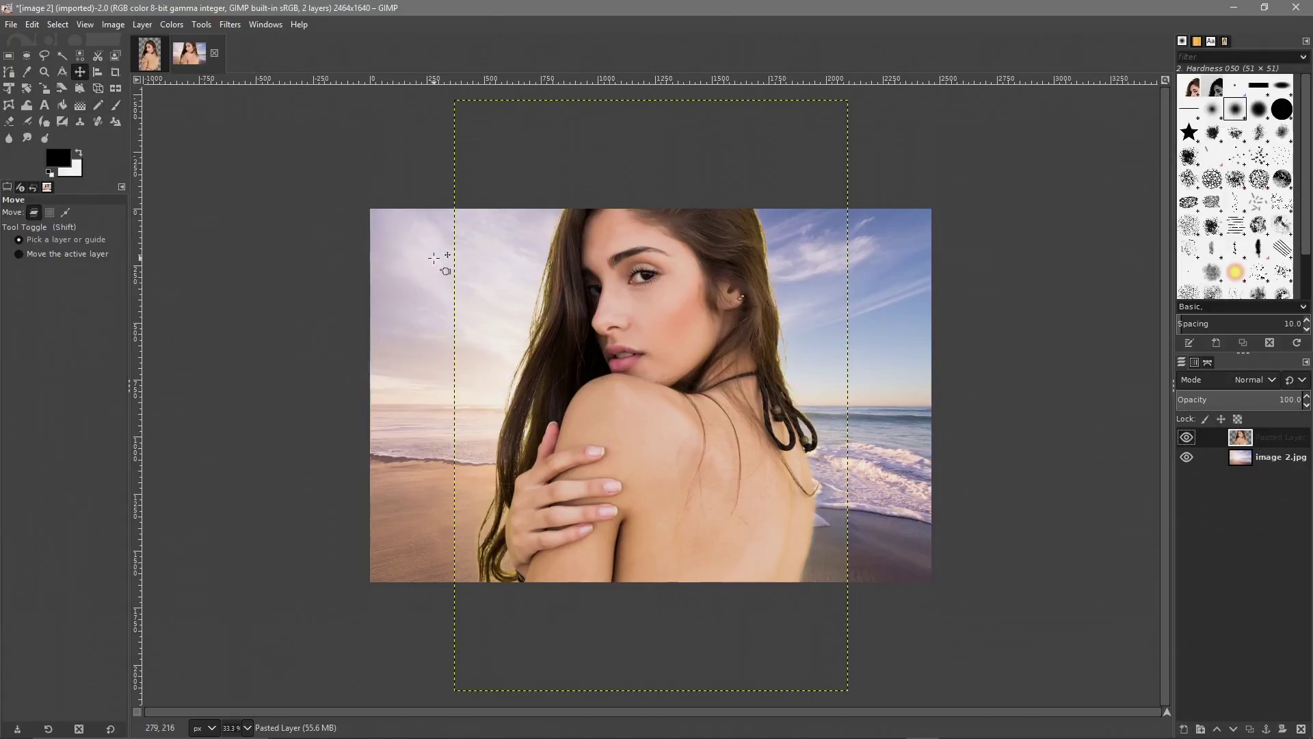
click(45, 88)
click(557, 250)
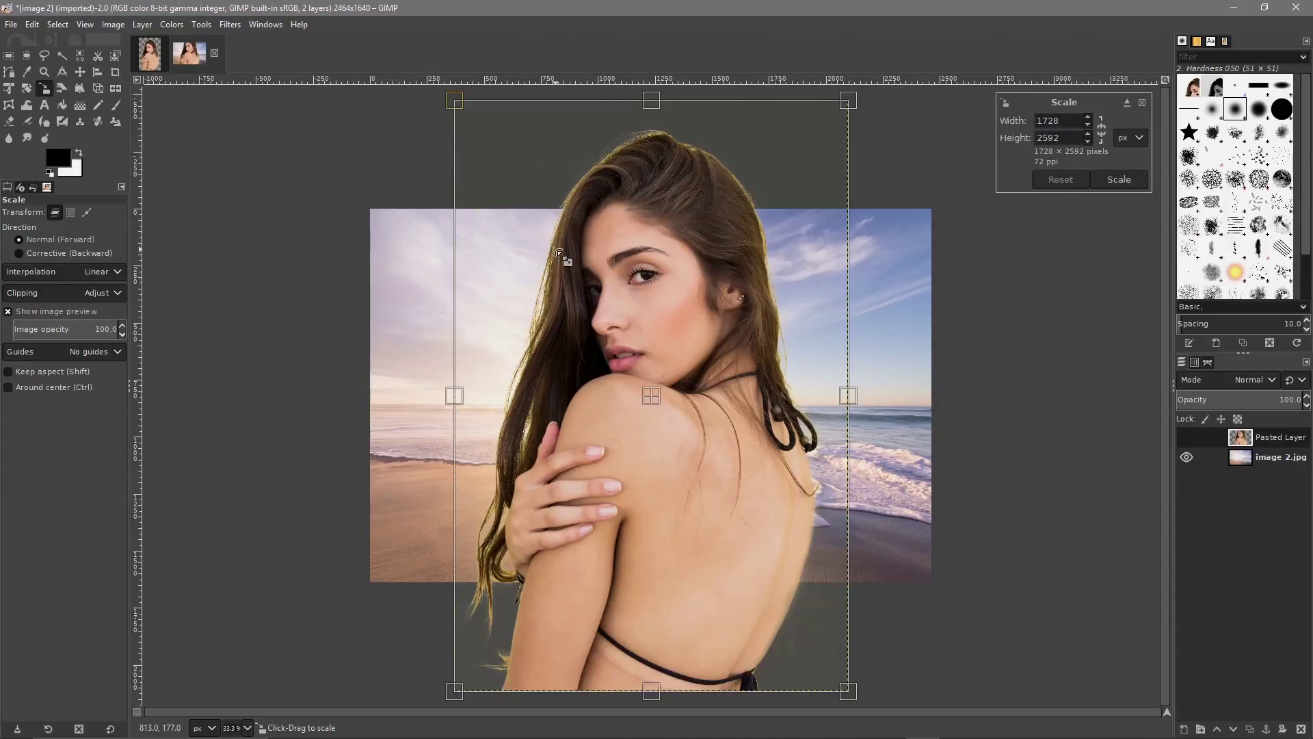
drag(451, 94, 665, 294)
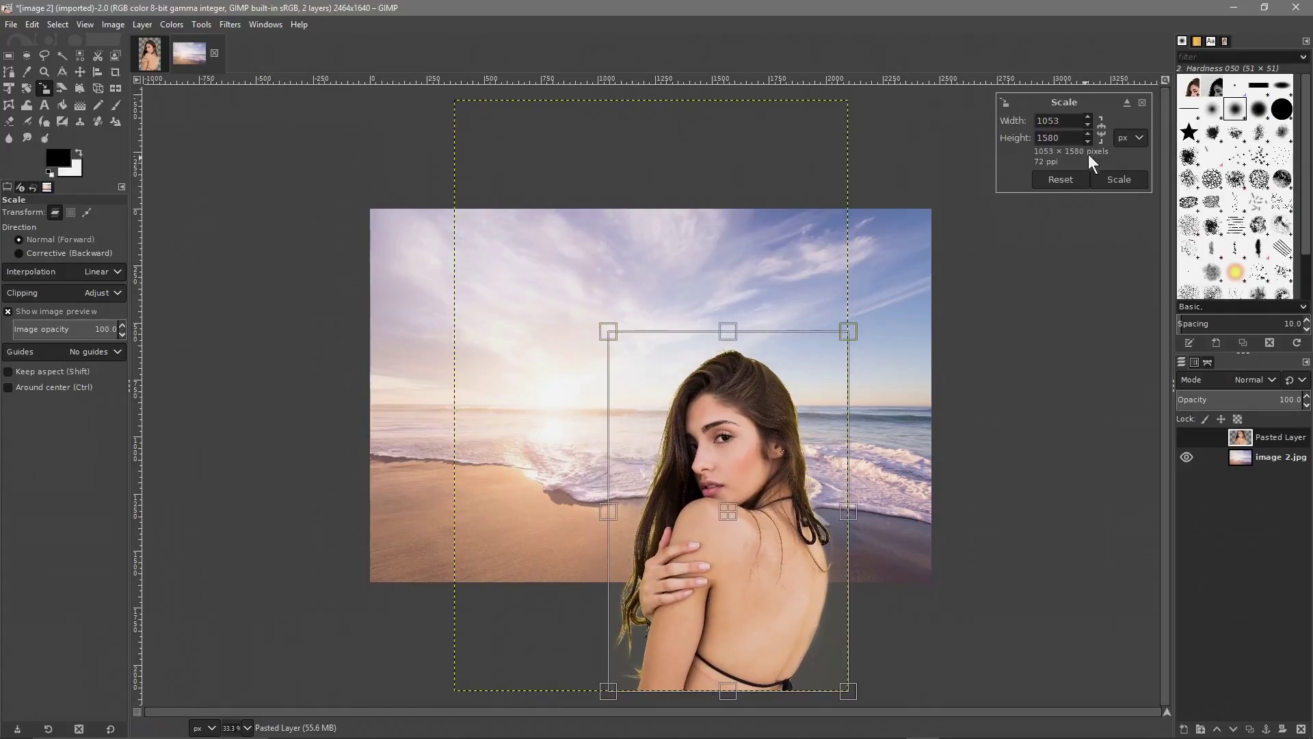
click(1118, 180)
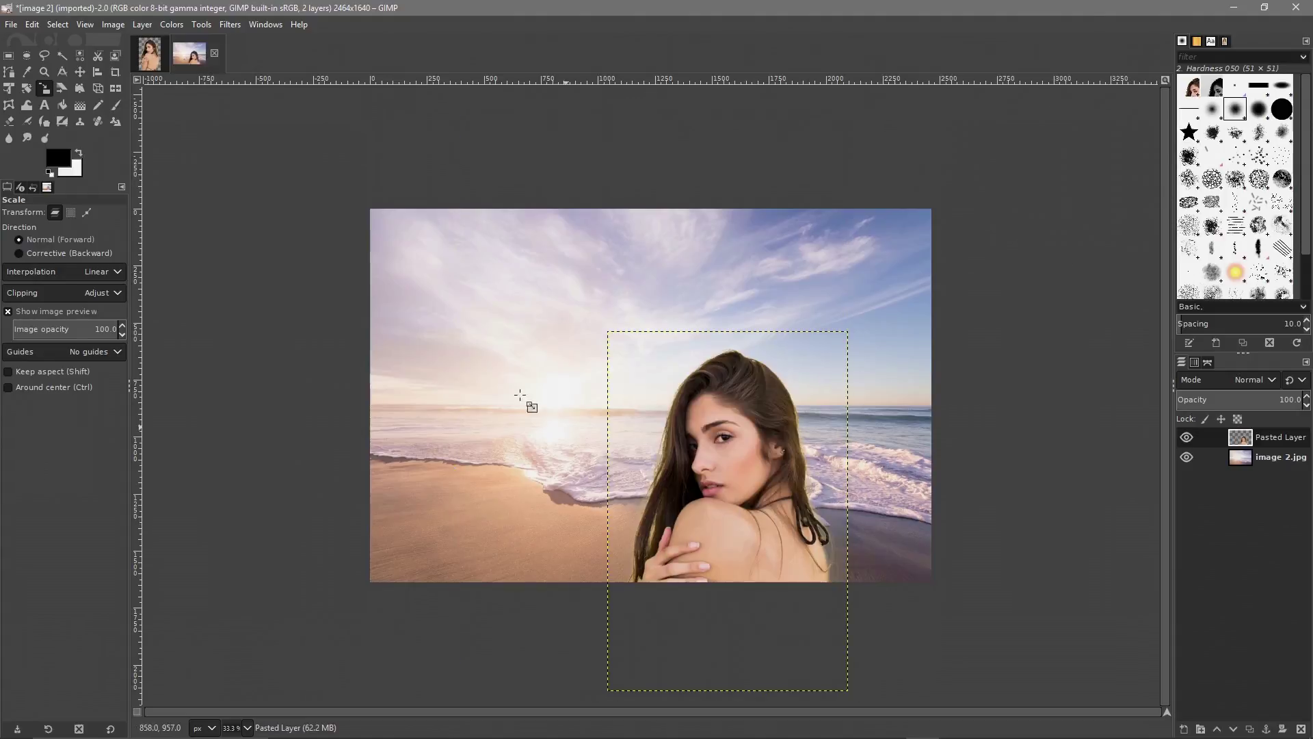
click(79, 72)
drag(754, 523, 678, 413)
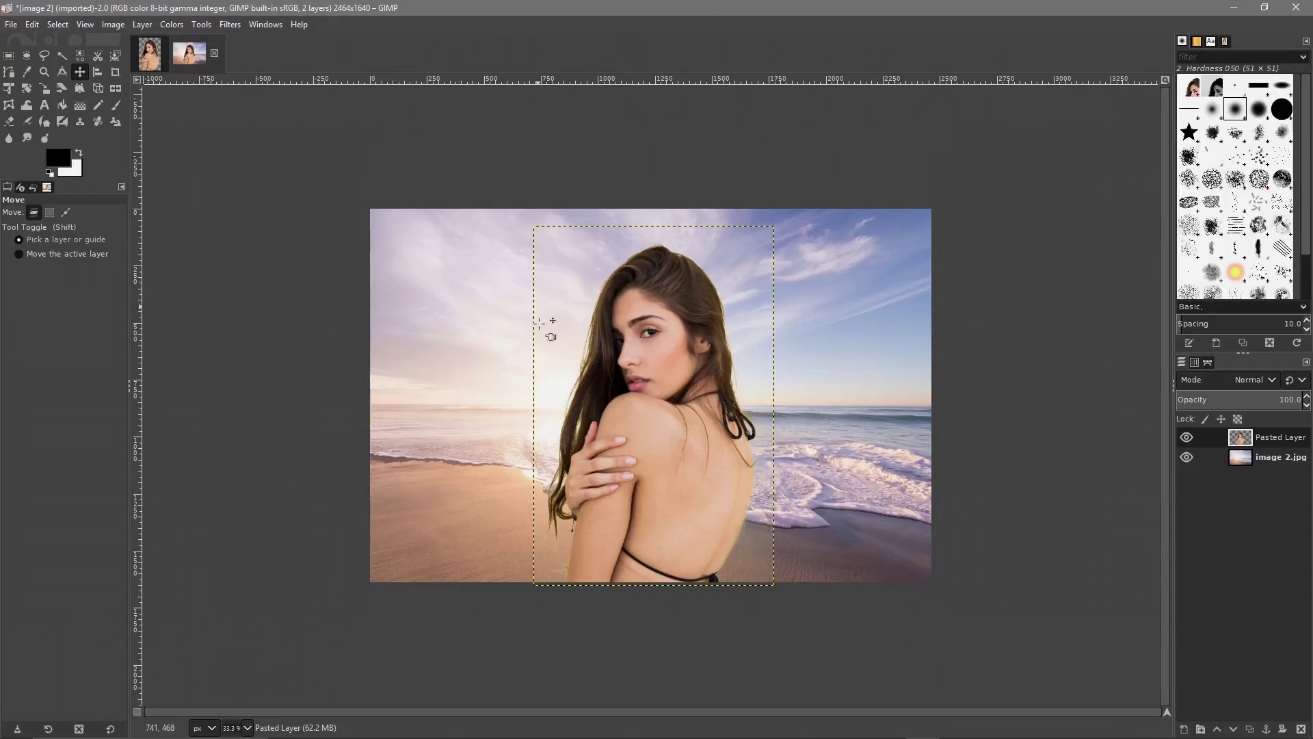
click(1271, 455)
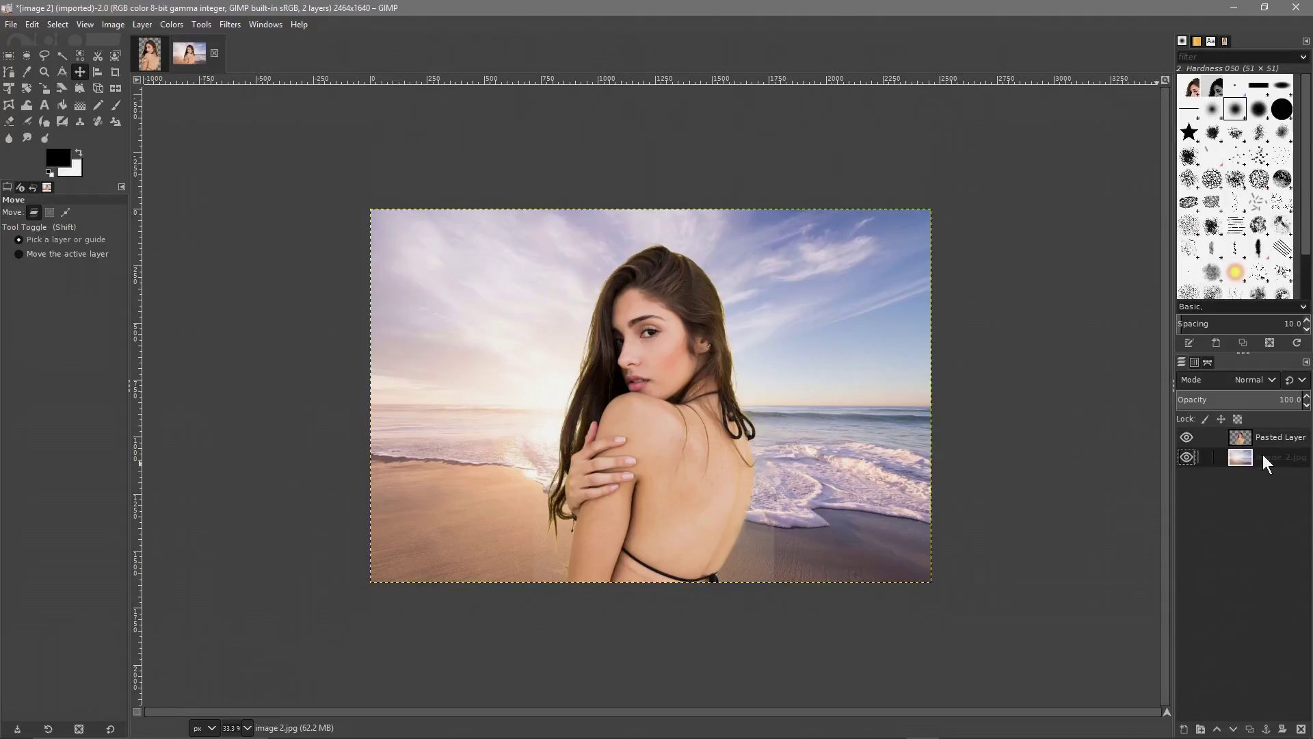
click(226, 23)
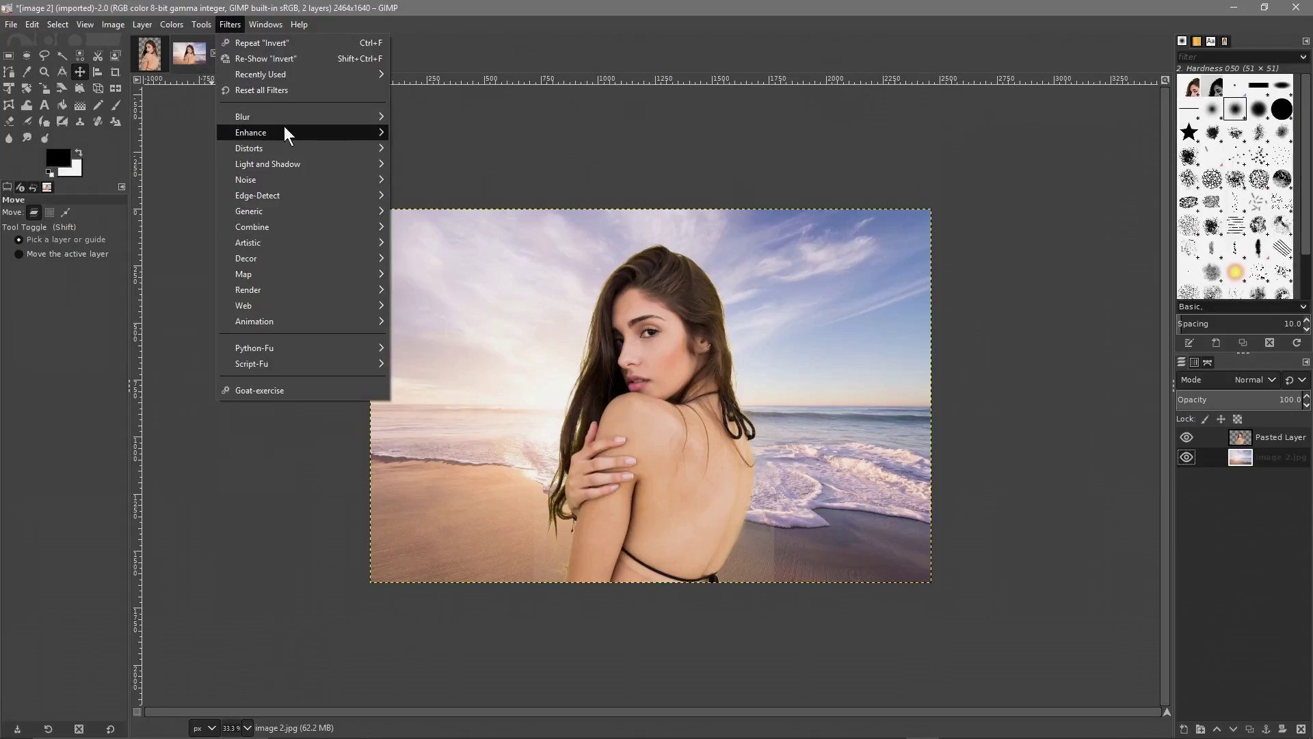
mouse_move(290, 116)
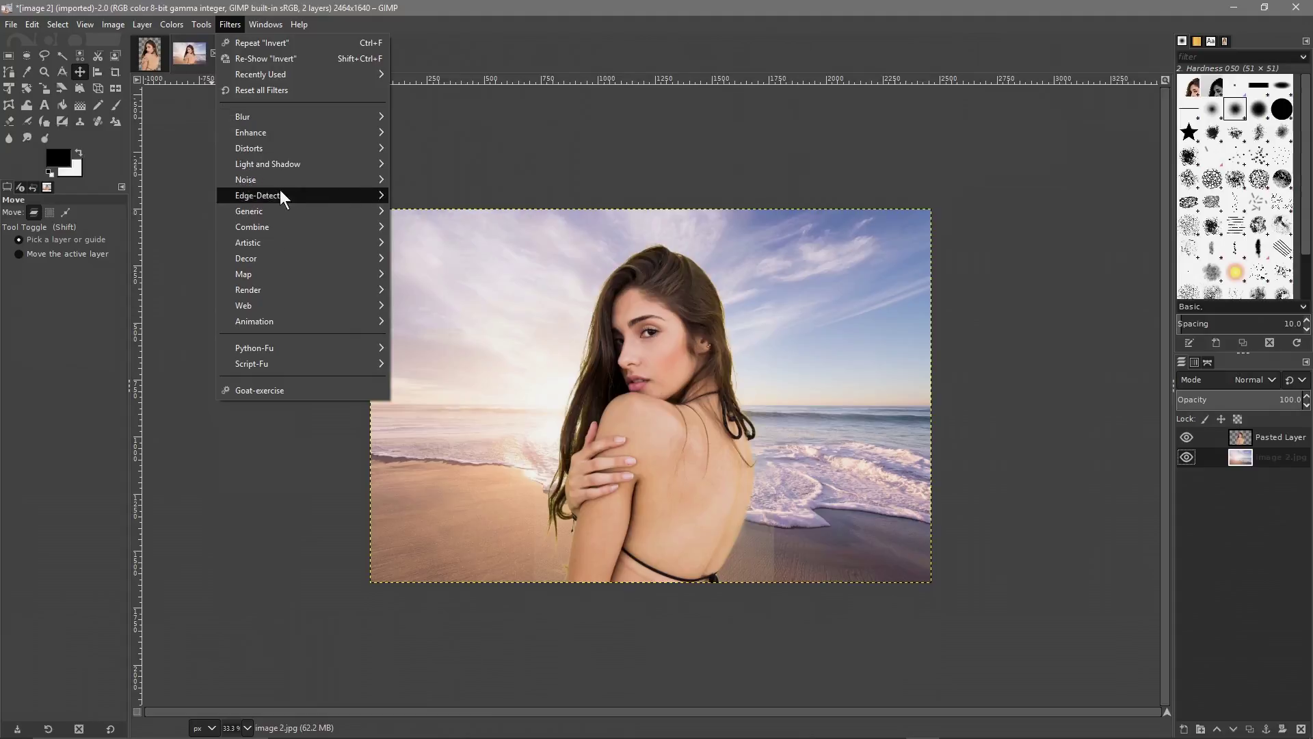
mouse_move(309, 290)
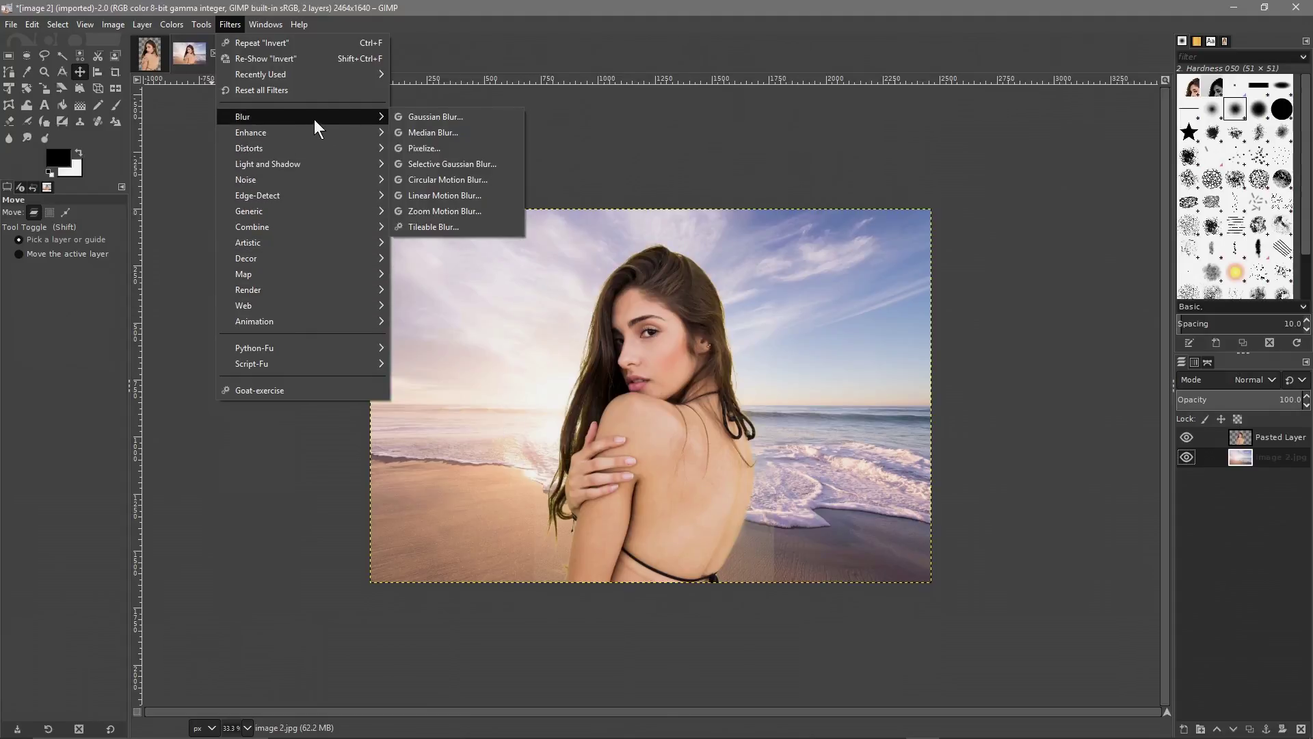
Duplicate the image 2.jpg background layer twice.
click(1249, 454)
right_click(1258, 457)
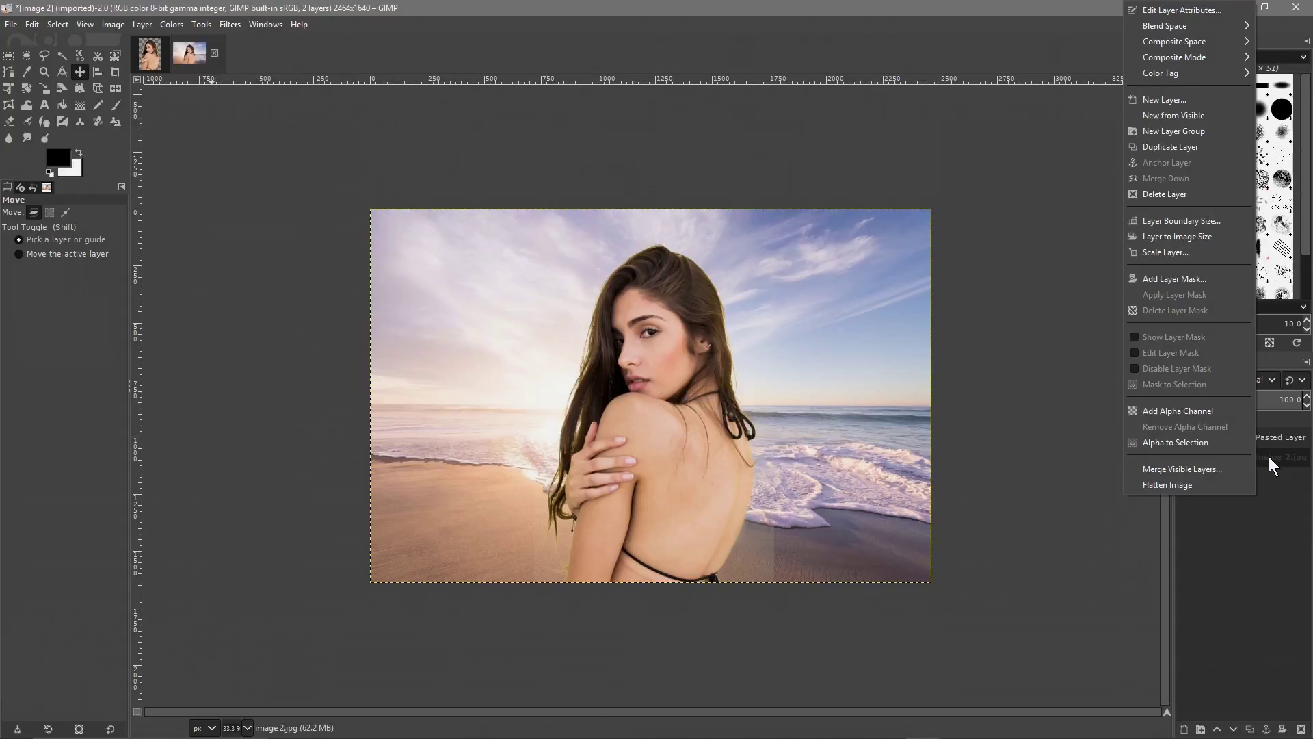
click(1269, 457)
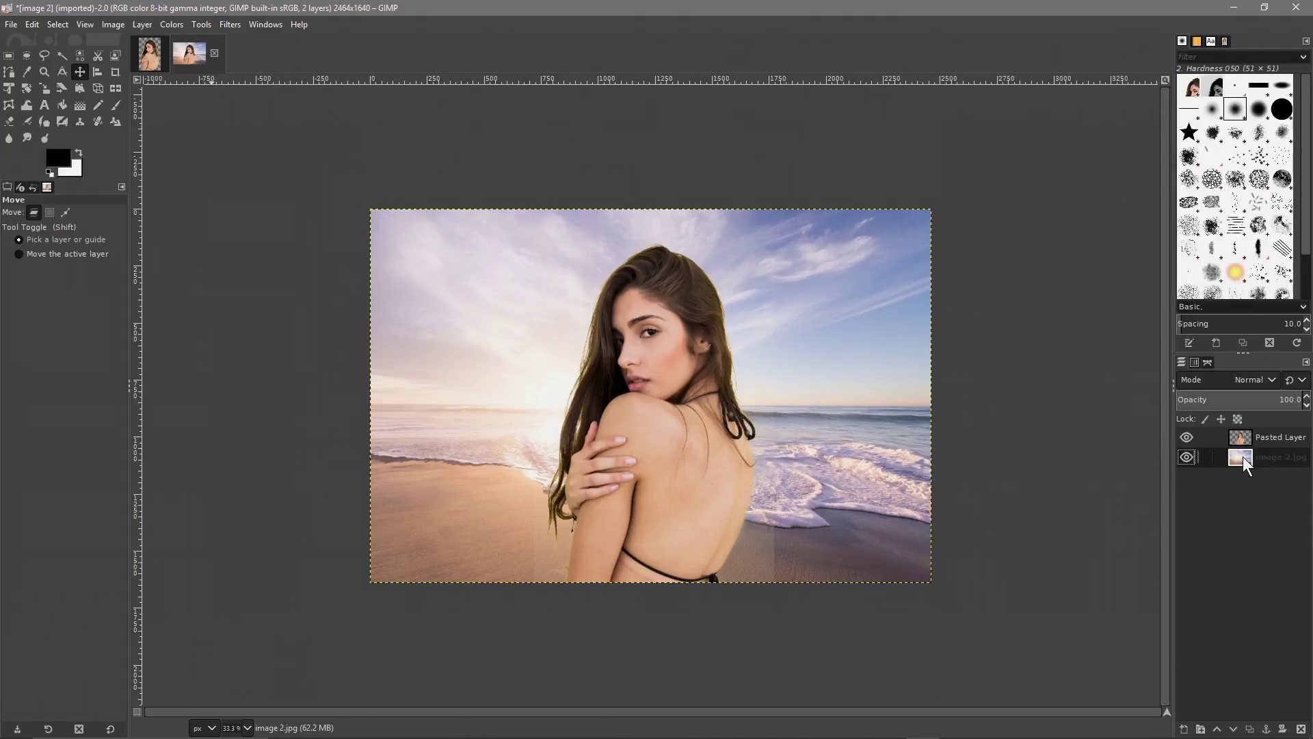
right_click(1242, 457)
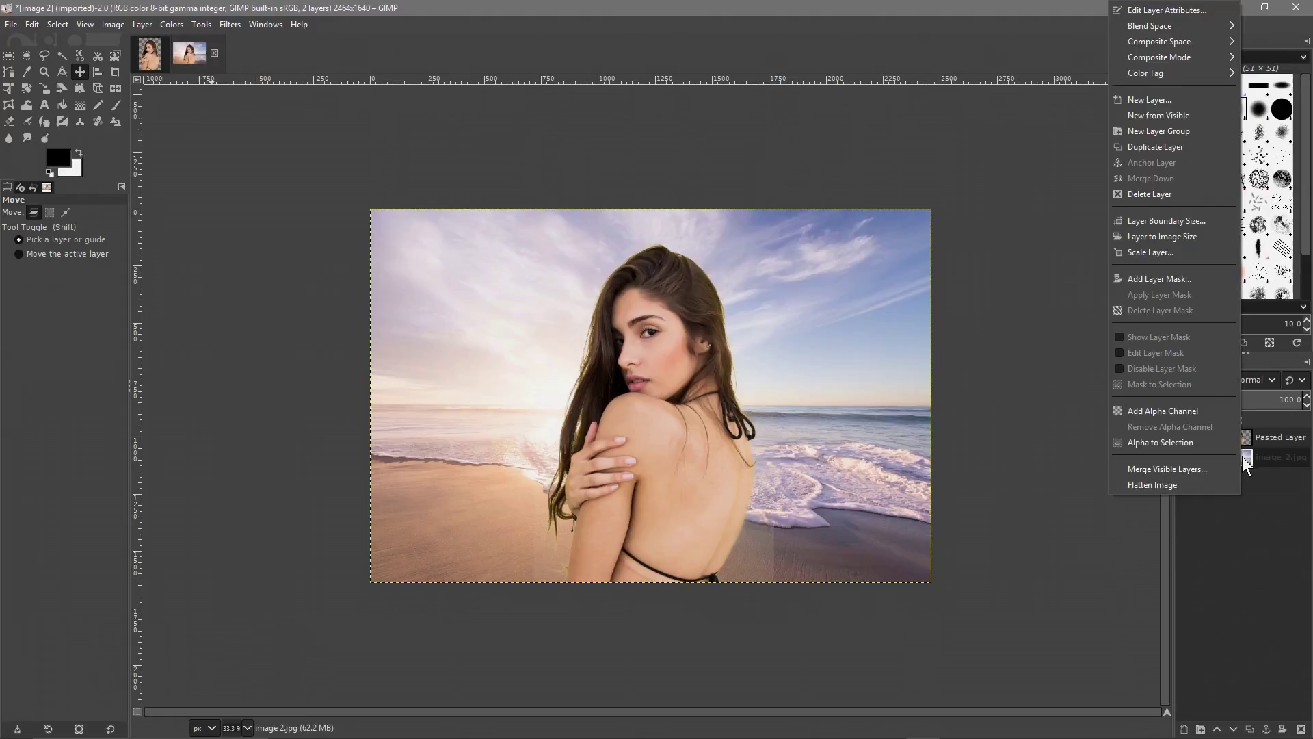
click(1169, 146)
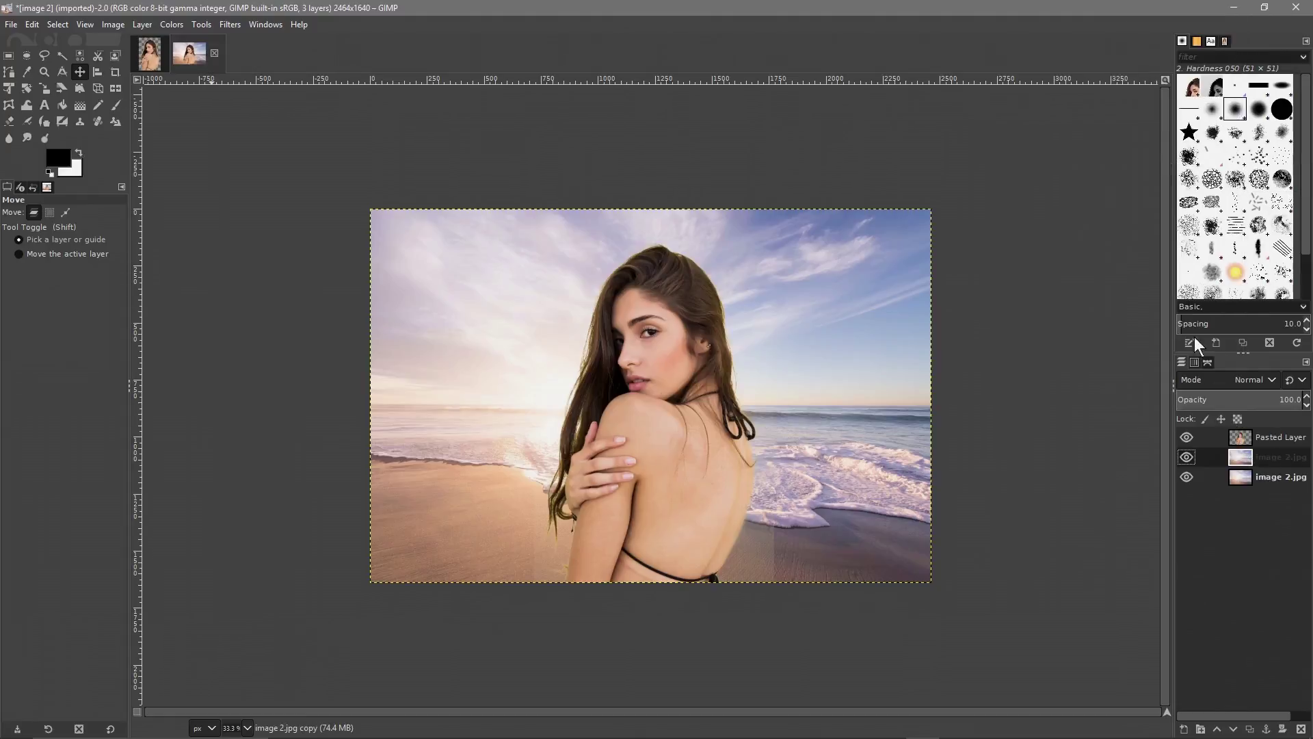
right_click(1250, 458)
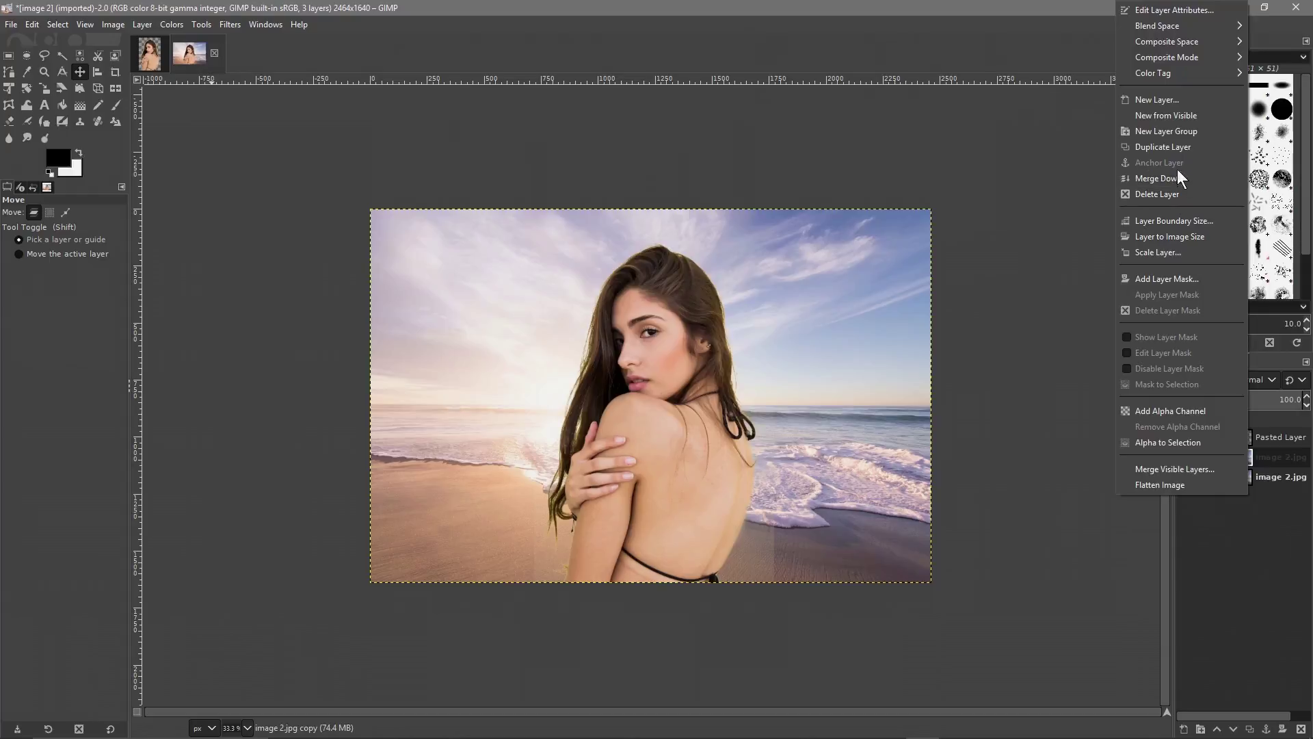
click(1172, 148)
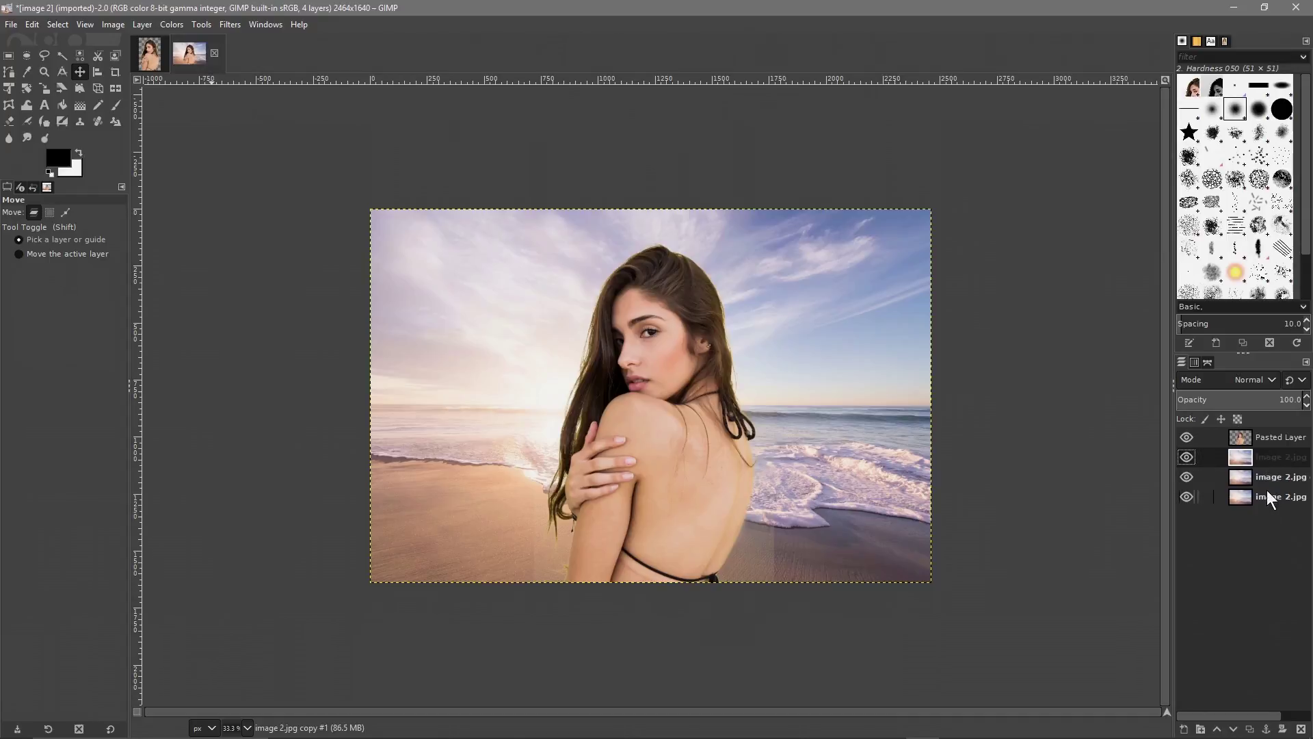
Apply a Gaussian Blur with Size X and Size Y of 8.87 to the uppermost copy of the beach layer.
click(230, 24)
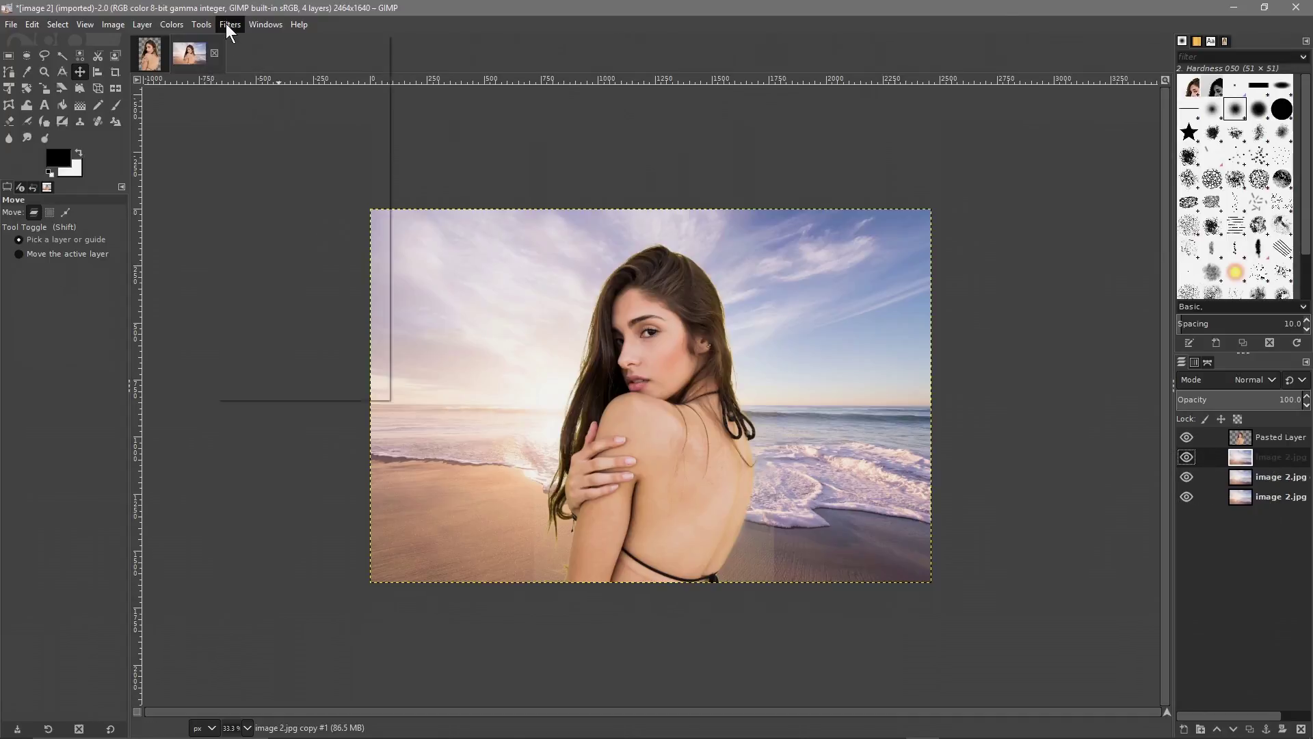
mouse_move(250, 117)
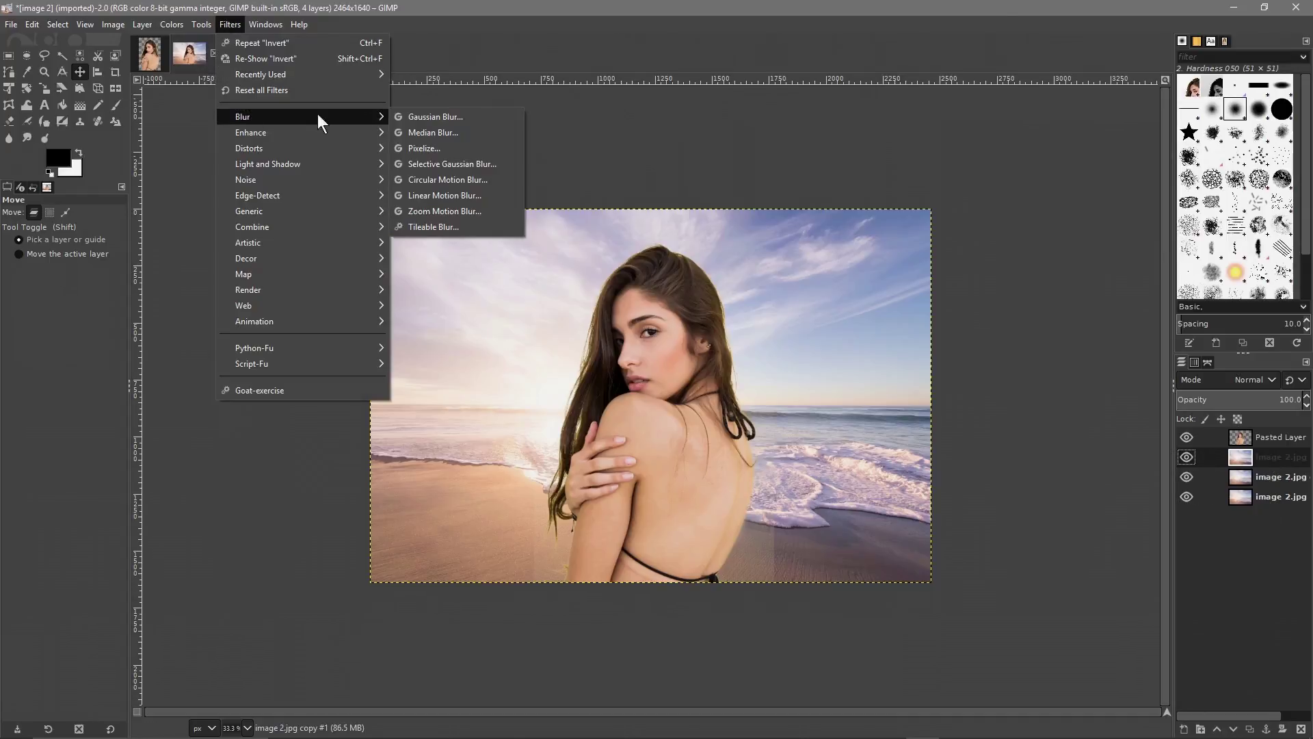
click(405, 116)
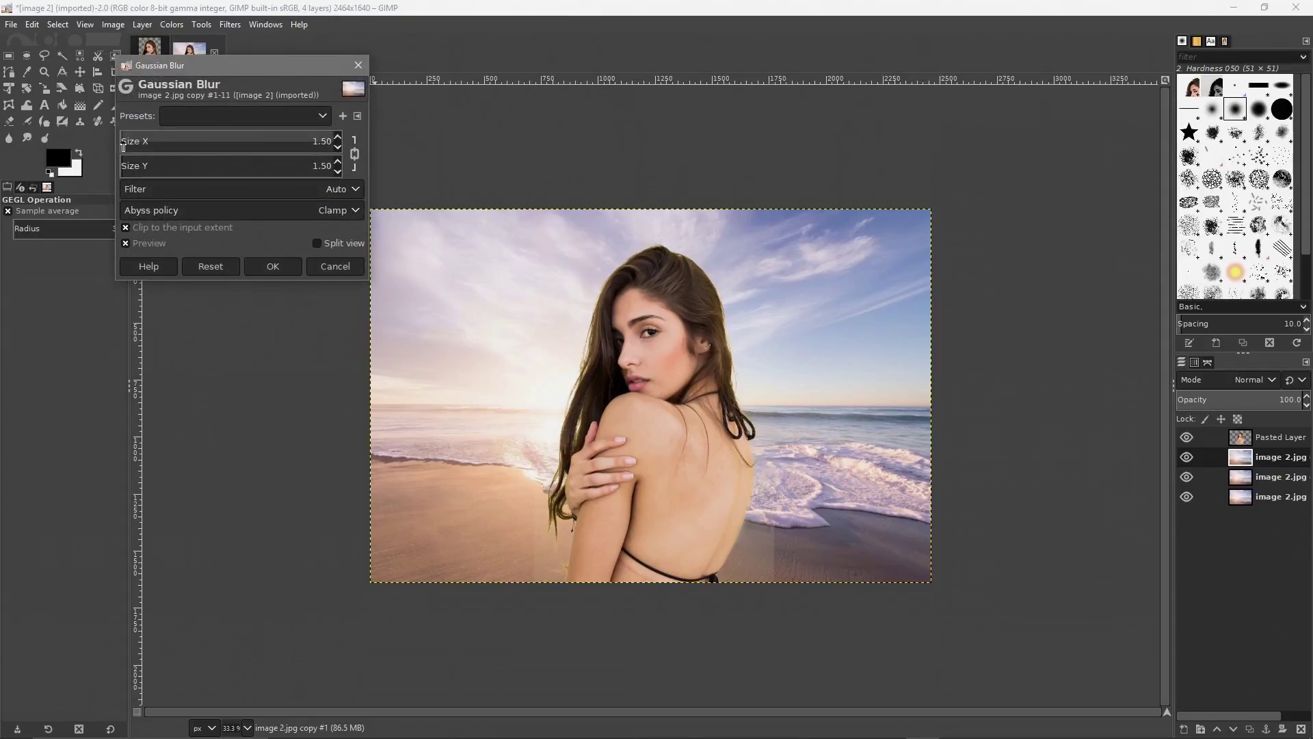
mouse_move(130, 141)
mouse_down()
mouse_move(313, 144)
mouse_move(138, 134)
mouse_up()
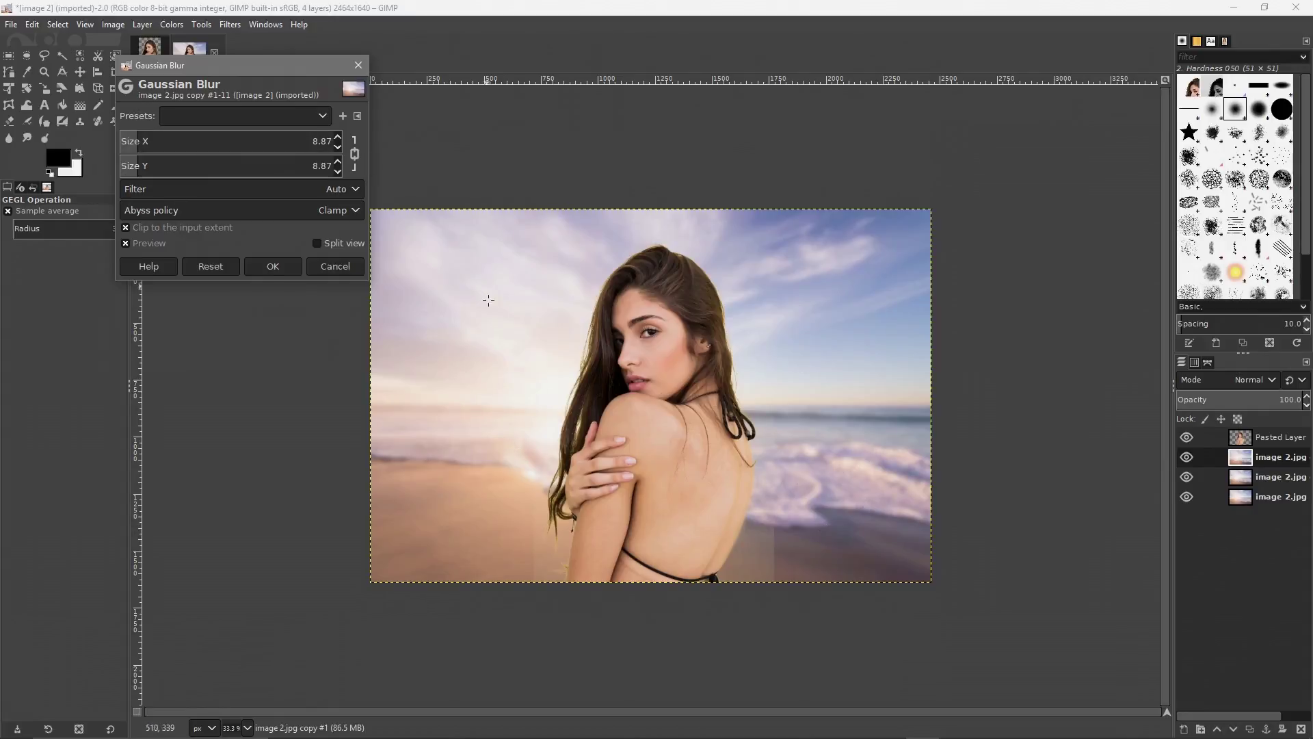
click(273, 266)
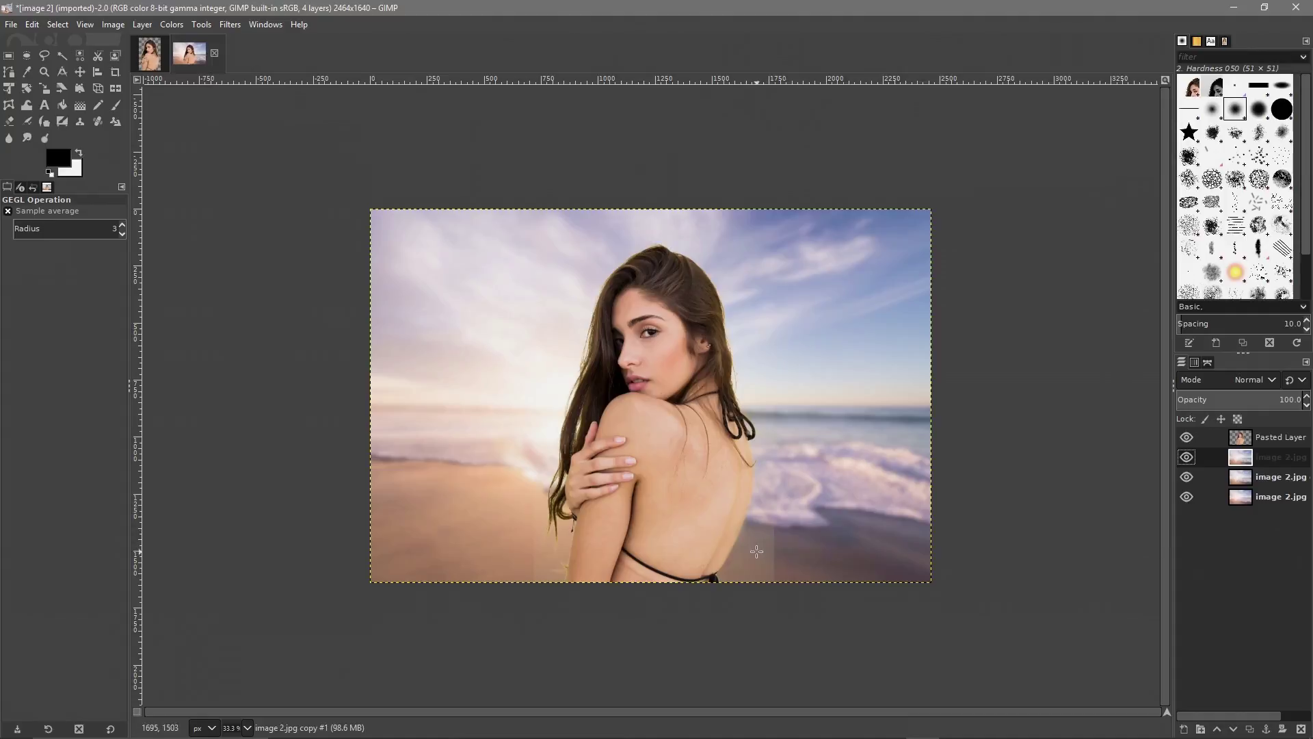
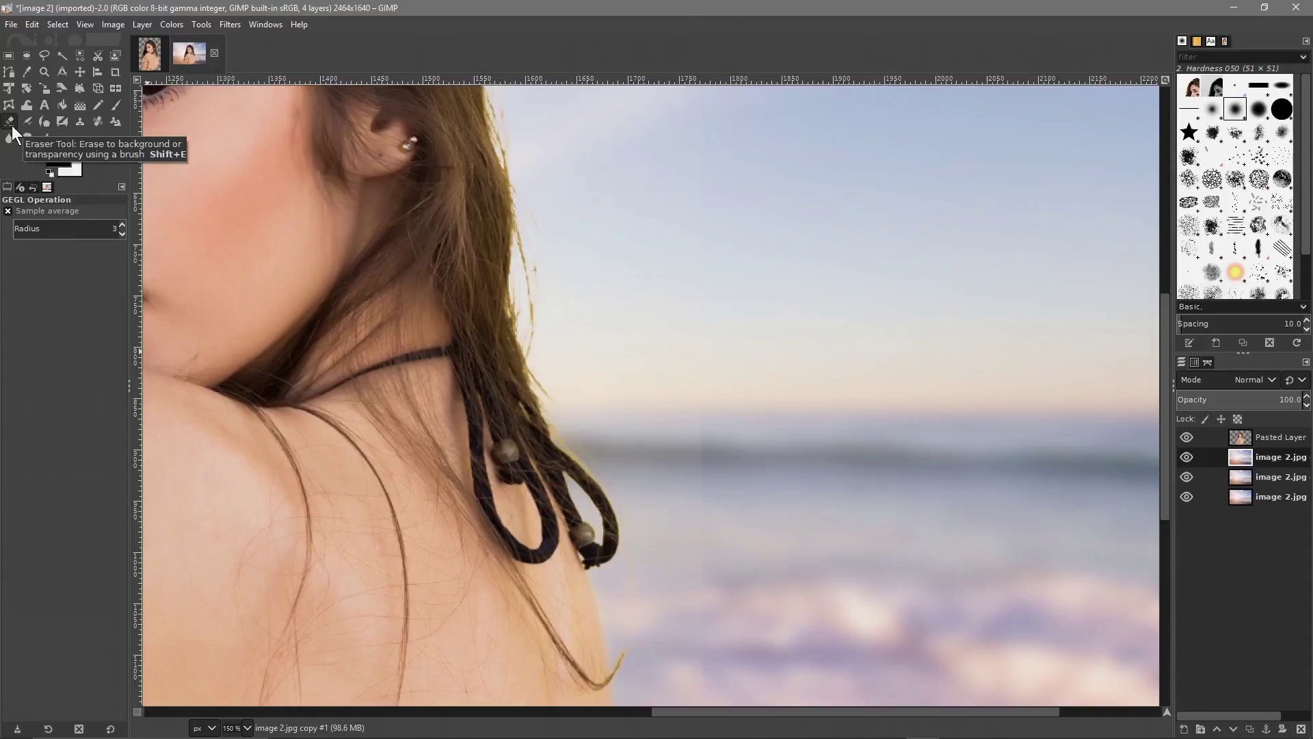
Choose the Eraser tool and set its brush size to 153.22.
drag(34, 285, 59, 285)
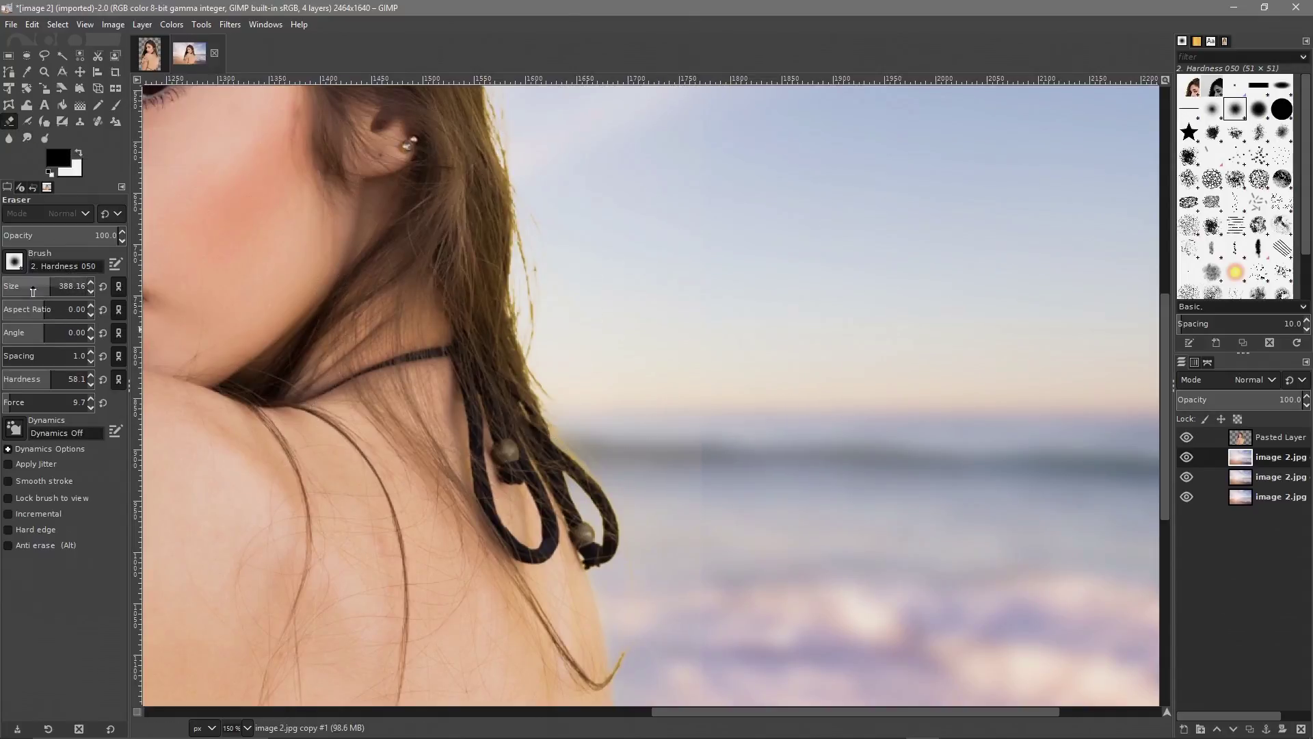
drag(36, 287, 14, 286)
mouse_move(604, 300)
mouse_down()
mouse_move(663, 401)
mouse_move(647, 191)
mouse_move(634, 191)
mouse_move(588, 334)
mouse_move(608, 223)
mouse_move(589, 145)
mouse_move(618, 133)
mouse_move(687, 287)
mouse_move(697, 398)
mouse_move(730, 166)
mouse_move(854, 417)
mouse_move(1009, 182)
mouse_up()
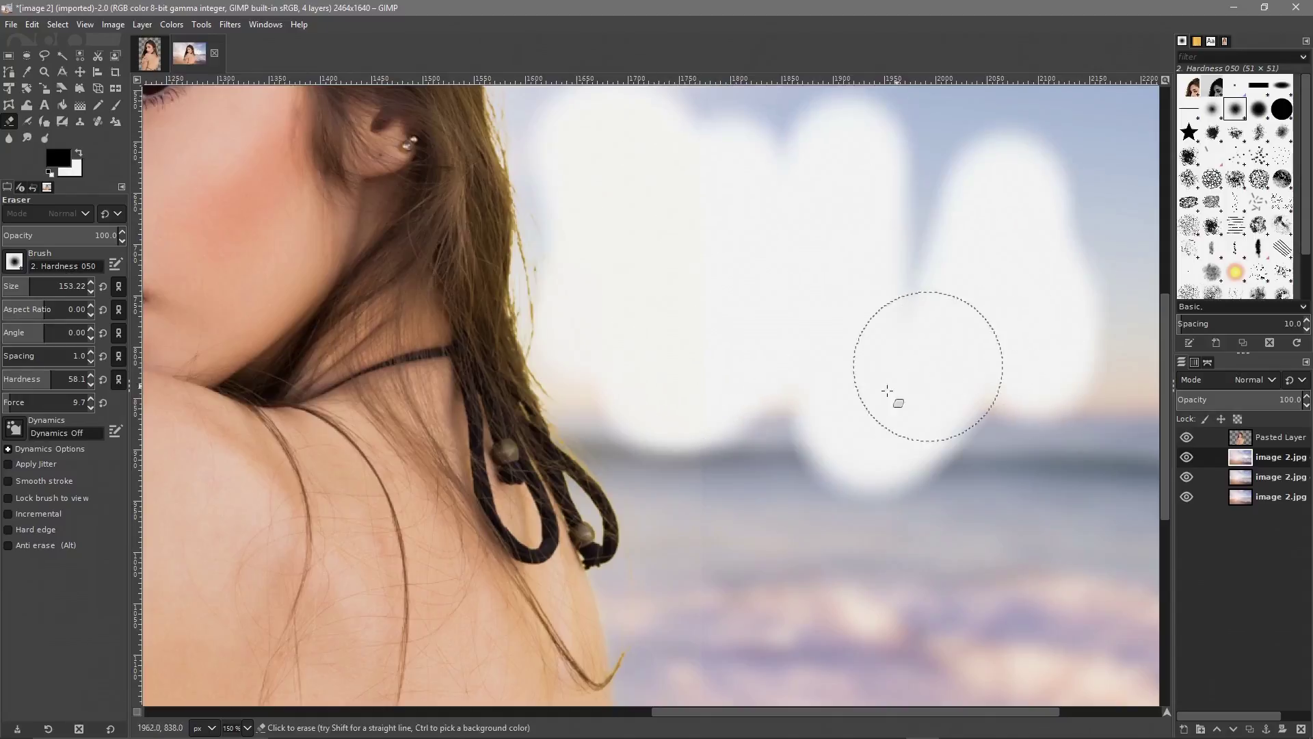
scroll(880, 396, down, 2)
key(ctrl+z)
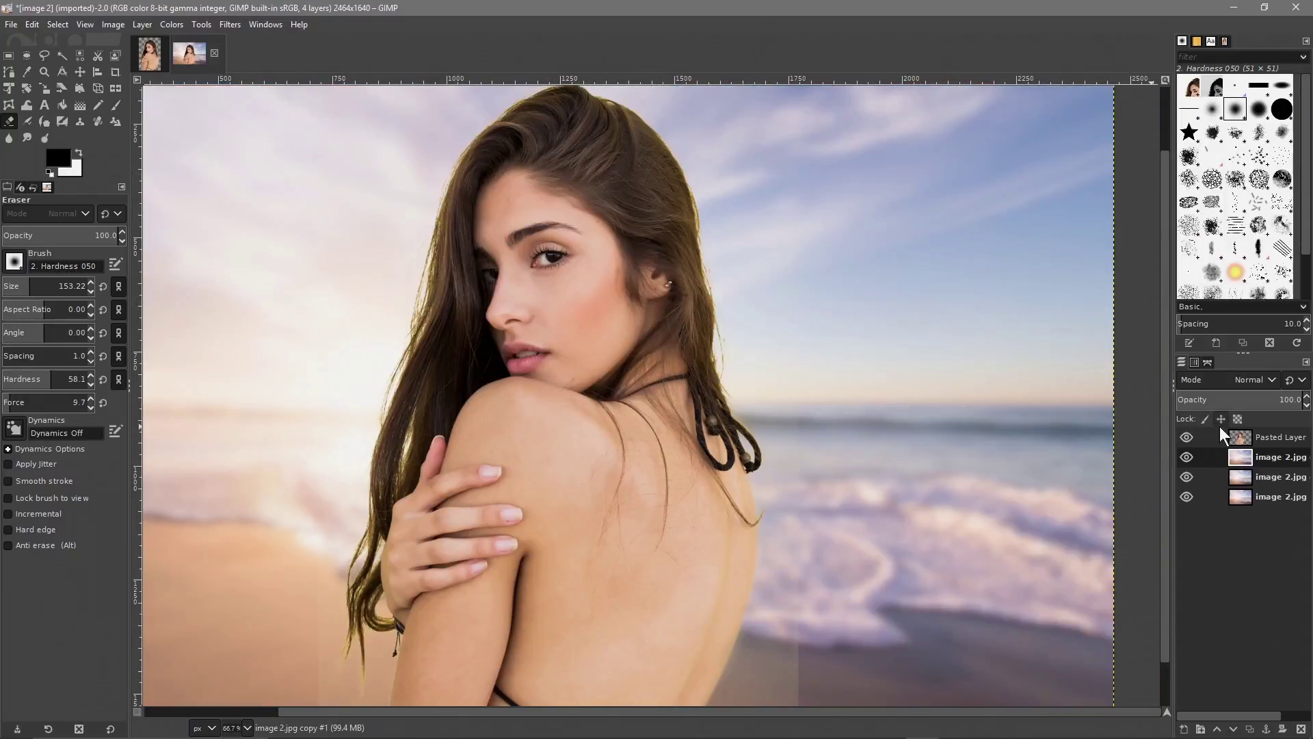
Erase the leftover haze beside the woman's lower back on the Pasted Layer.
click(1241, 441)
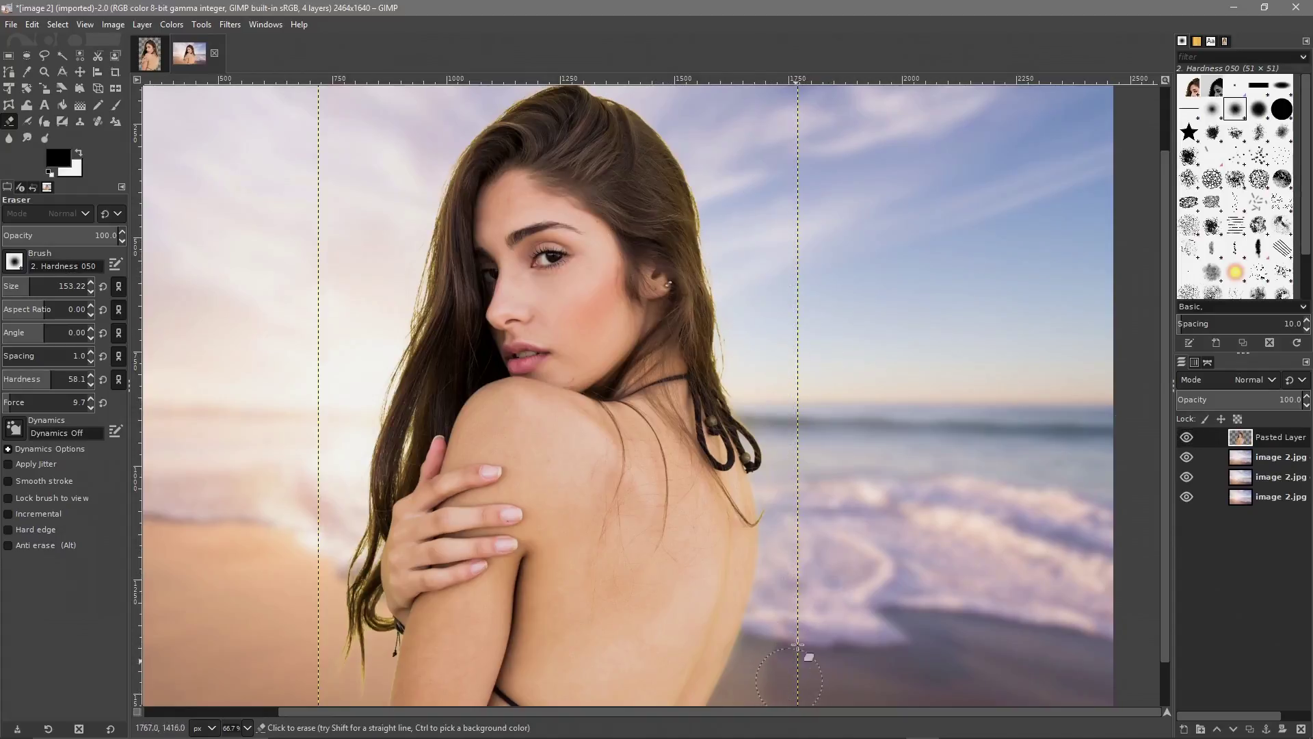
mouse_move(786, 657)
mouse_down()
mouse_move(753, 694)
mouse_move(797, 625)
mouse_move(743, 709)
mouse_up()
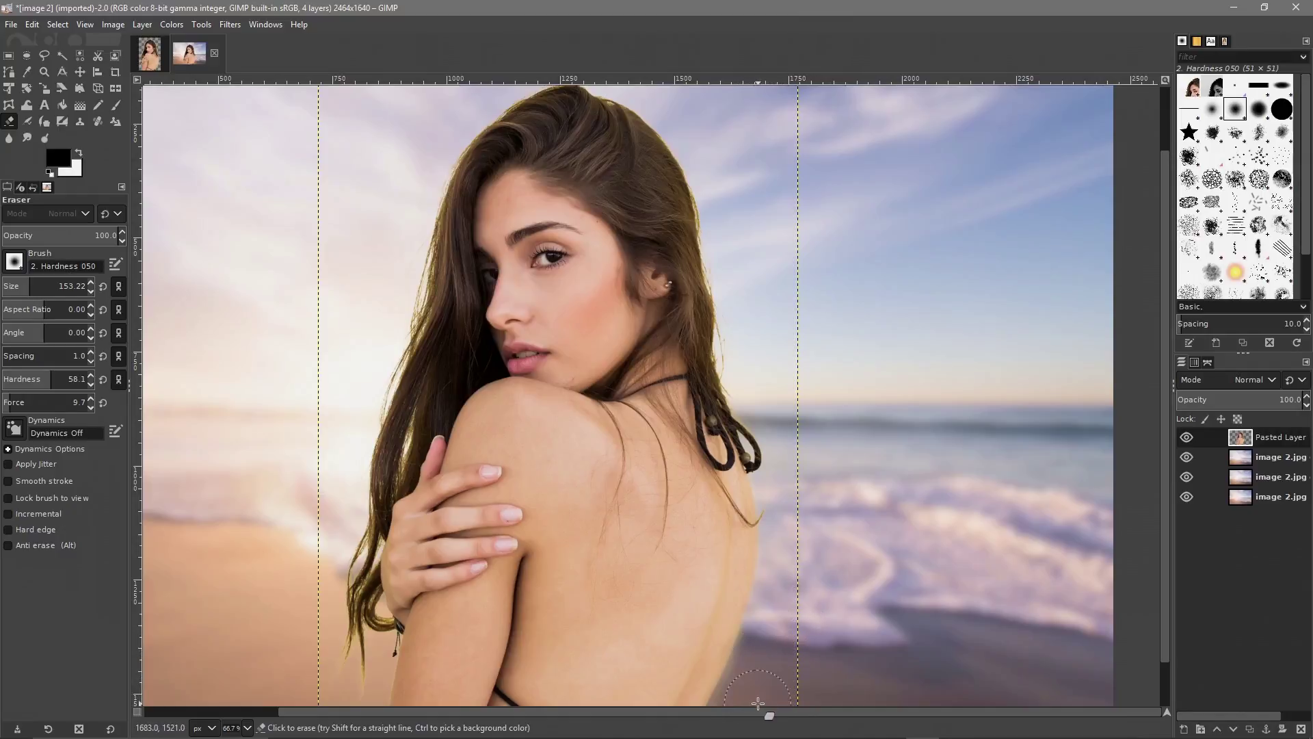
scroll(801, 555, down, 2)
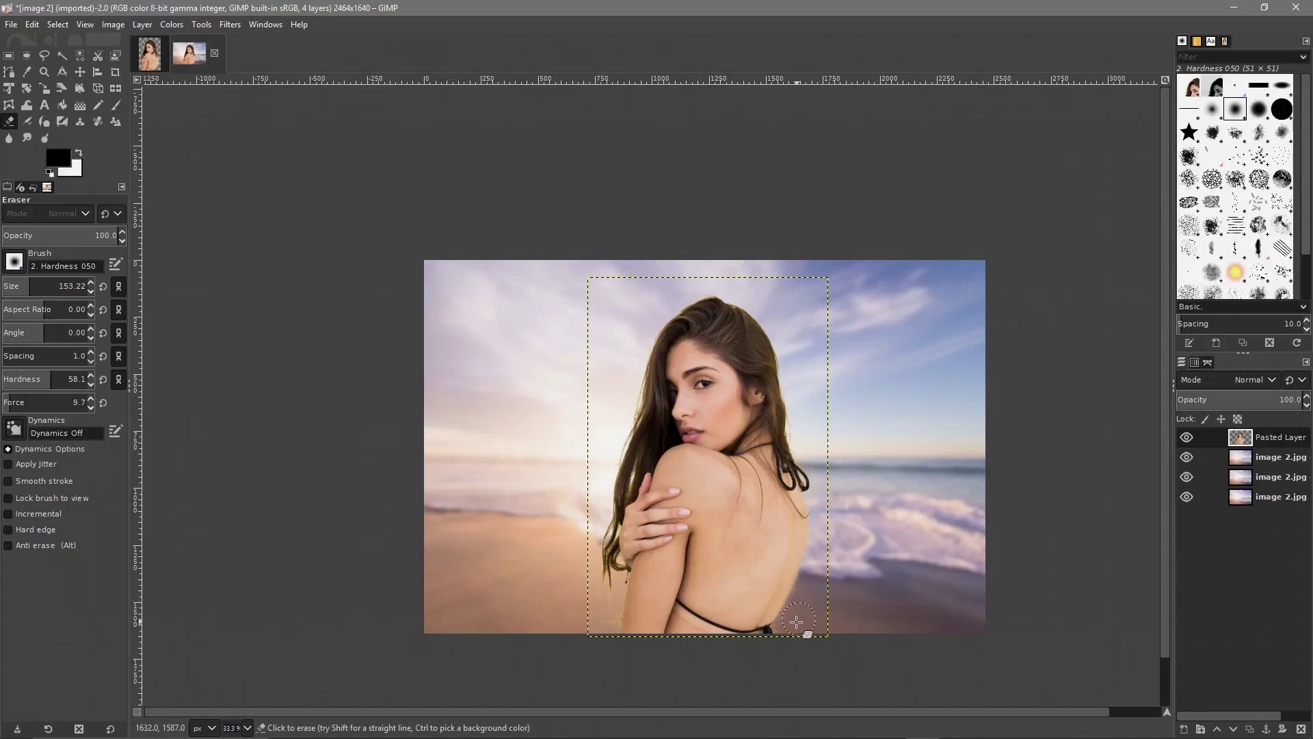
scroll(810, 638, up, 4)
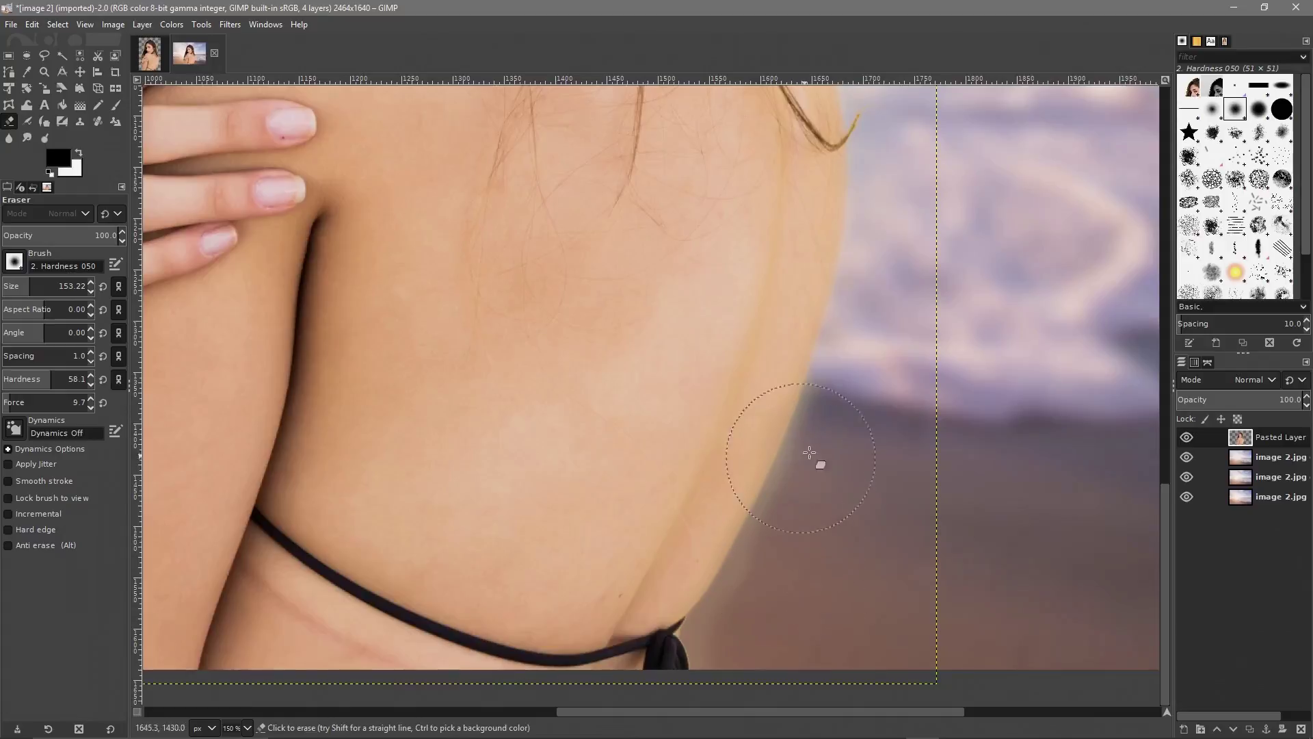
drag(836, 424, 835, 461)
key(ctrl+z)
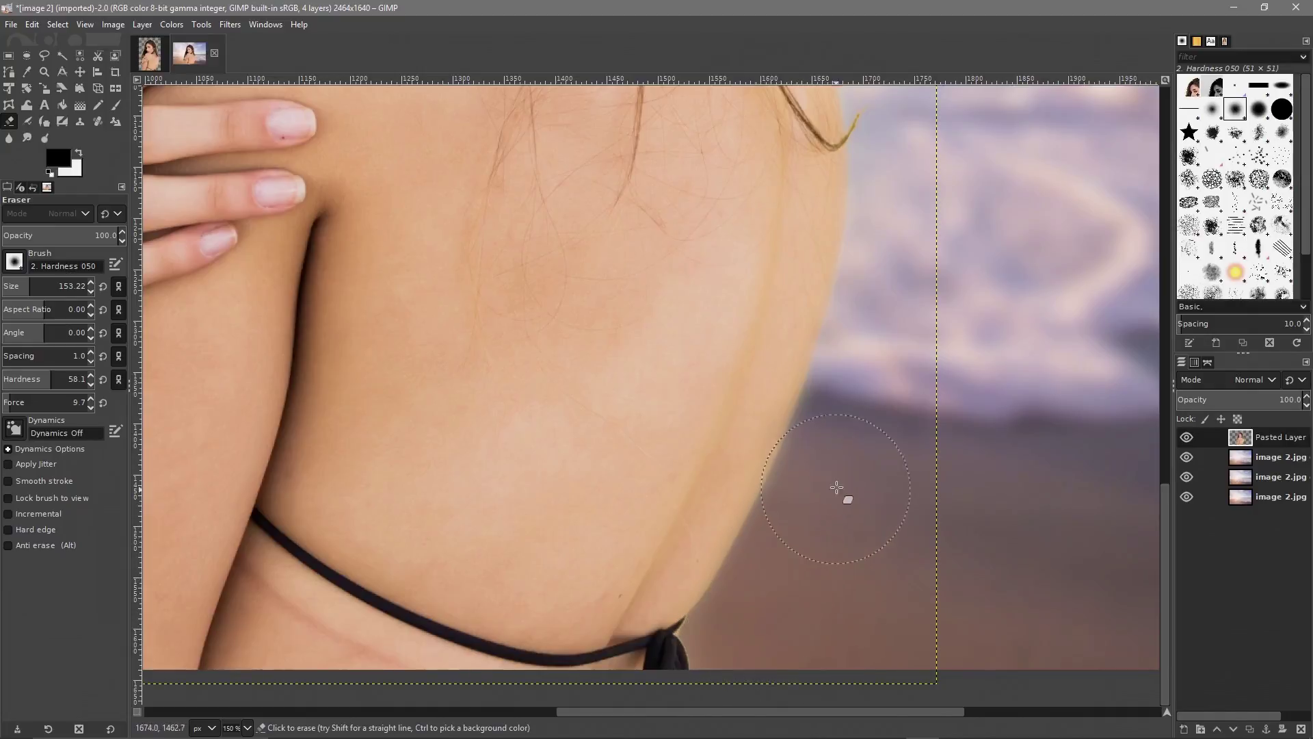
Reduce the eraser's brush size to 42.17 for the stray hair beside the woman's arm.
scroll(472, 408, down, 2)
scroll(472, 408, left, 10)
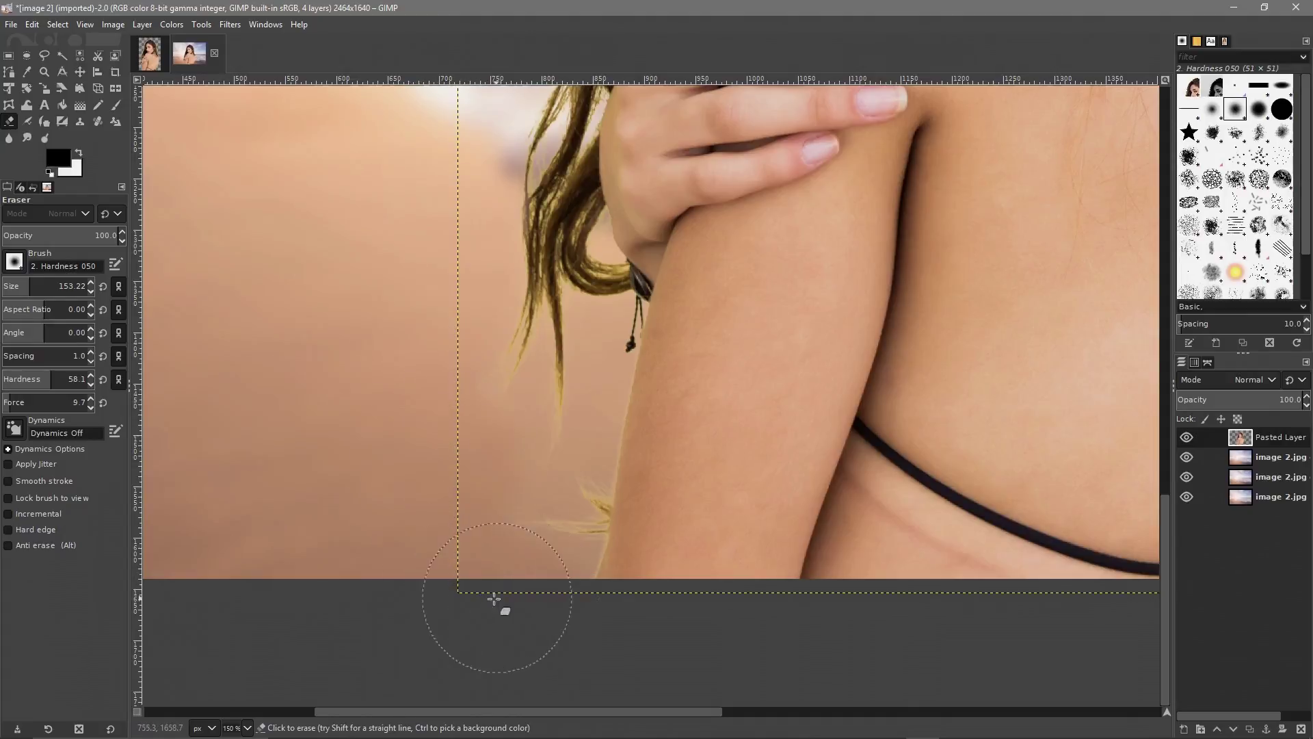
drag(18, 289, 14, 290)
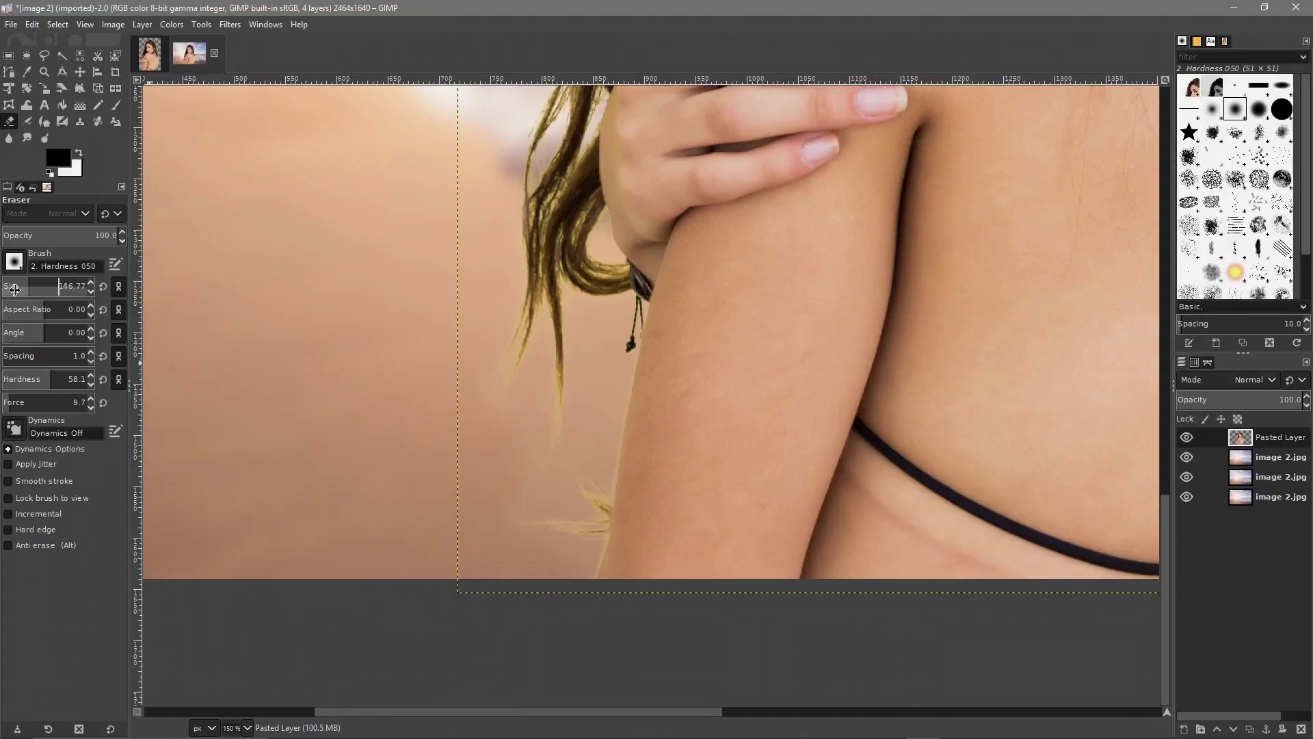
mouse_move(1308, 290)
mouse_down()
mouse_move(23, 291)
mouse_move(1026, 289)
mouse_move(587, 368)
mouse_up()
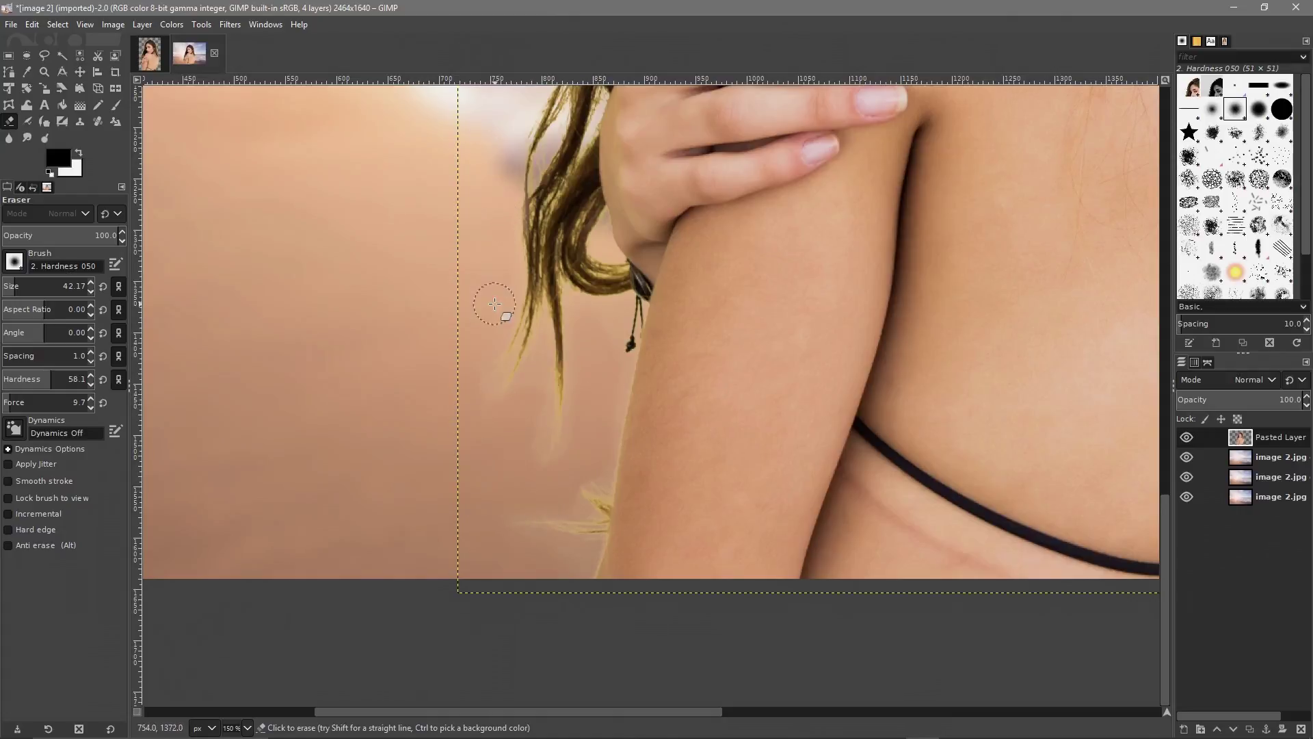
Reduce the eraser's brush size to 17.26 for the fine strands at the edge of the woman's arm.
scroll(440, 293, down, 4)
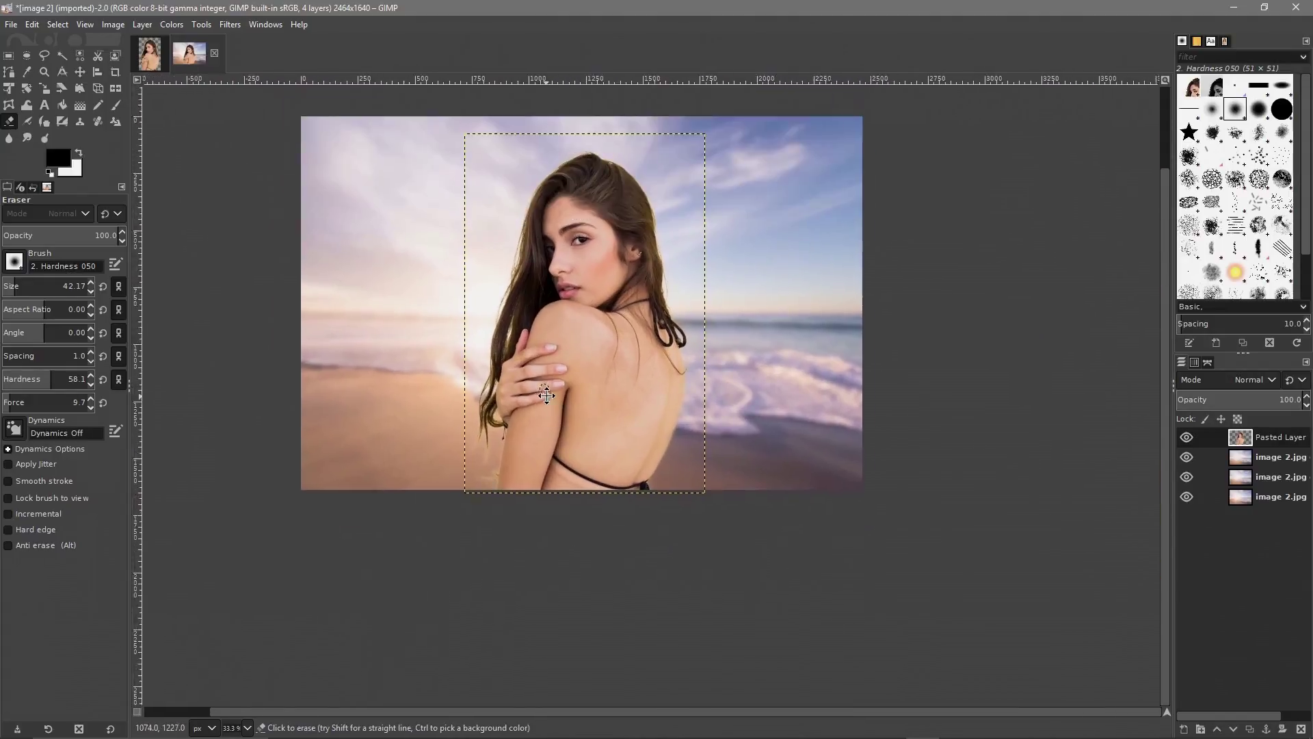
scroll(636, 460, up, 1)
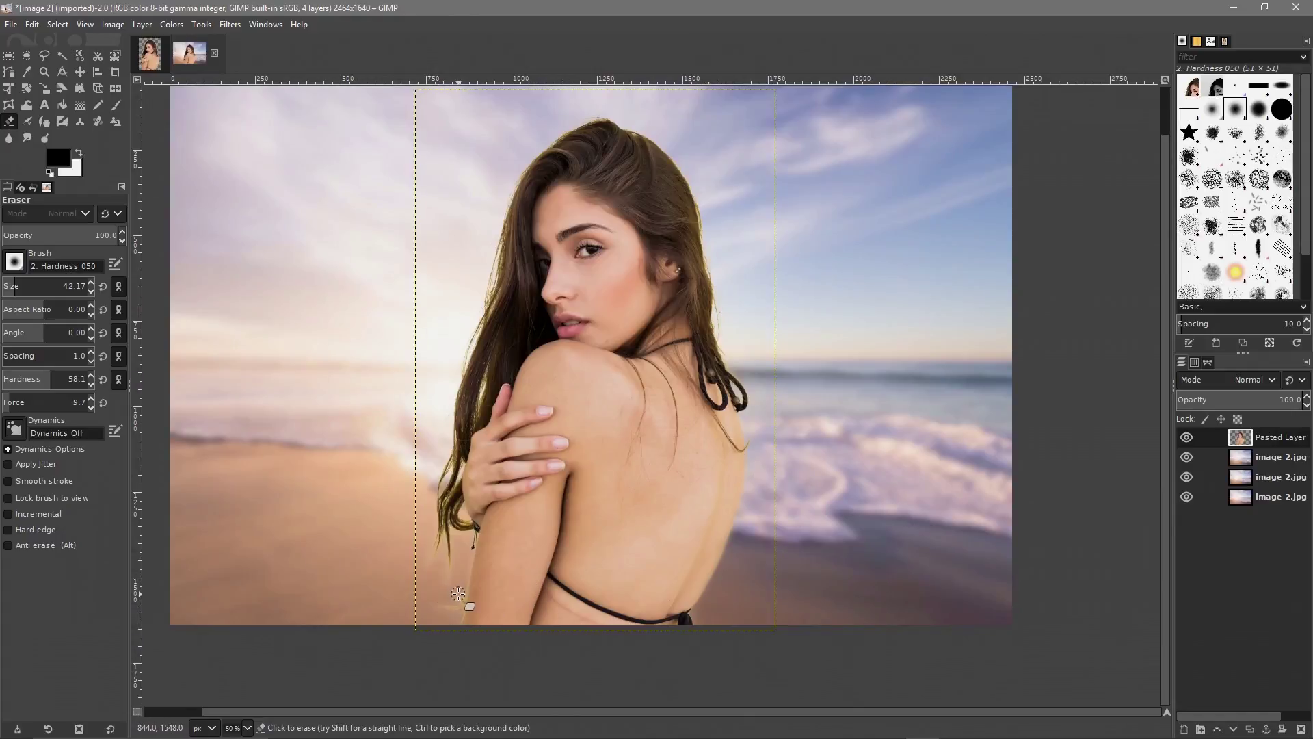
scroll(440, 569, up, 2)
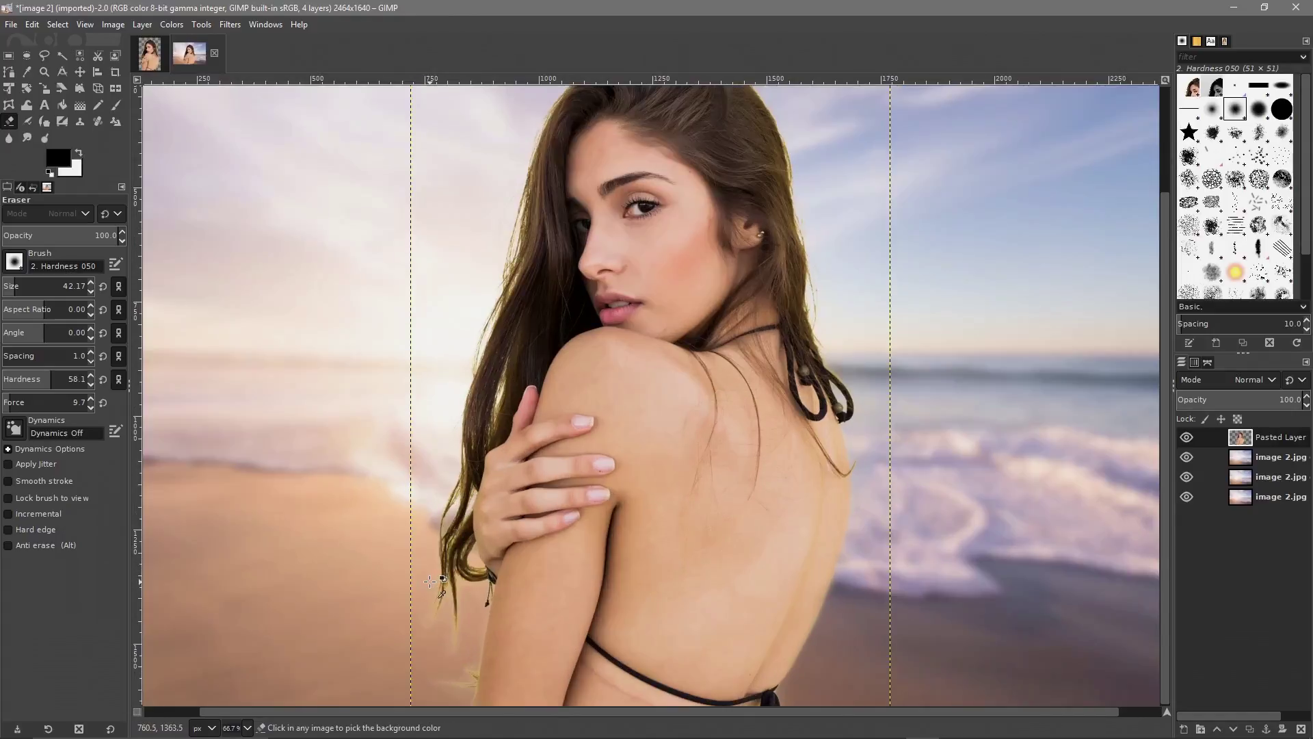
scroll(430, 581, down, 1)
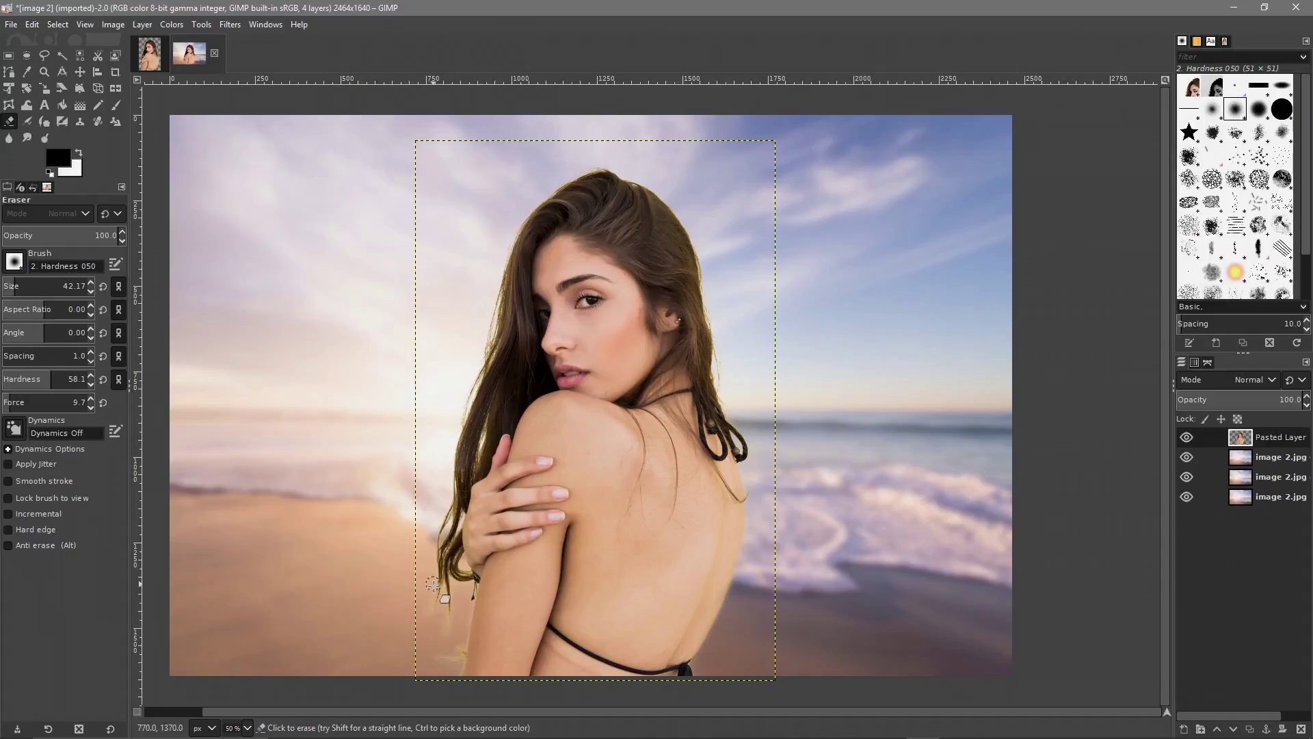
scroll(434, 543, up, 6)
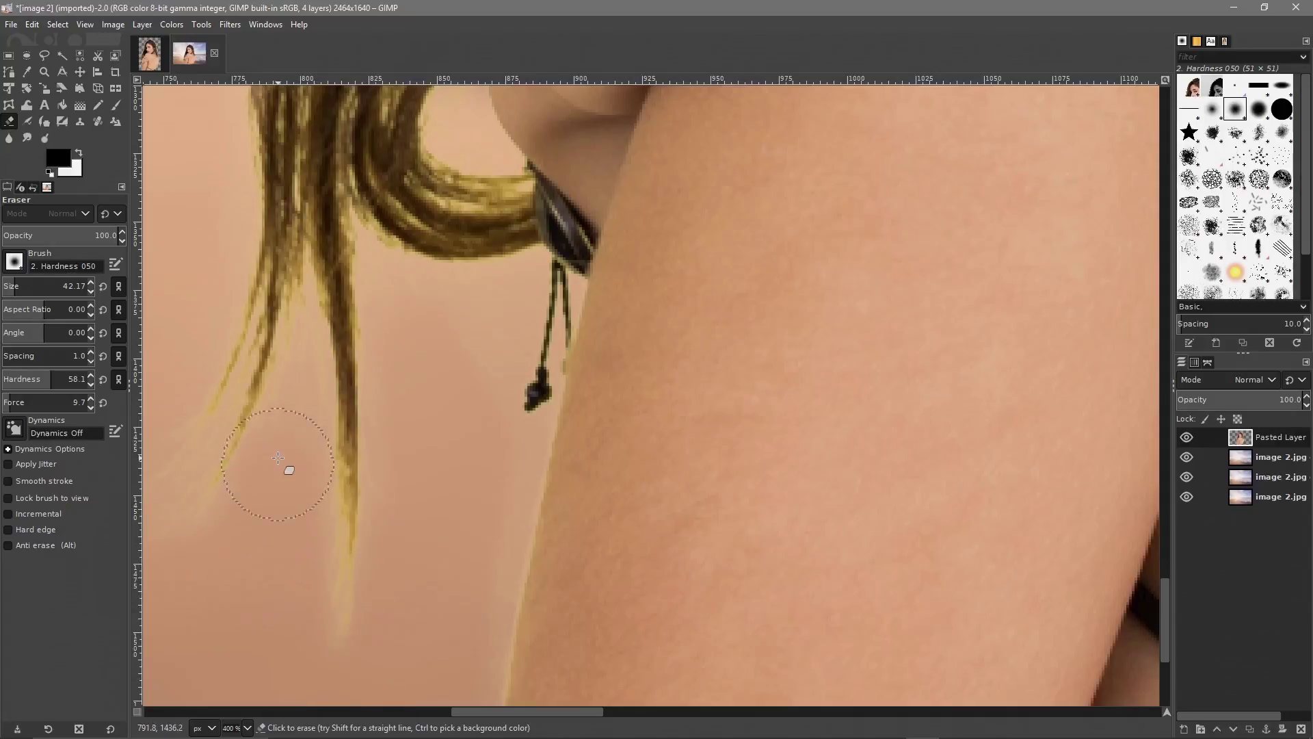
scroll(267, 568, down, 4)
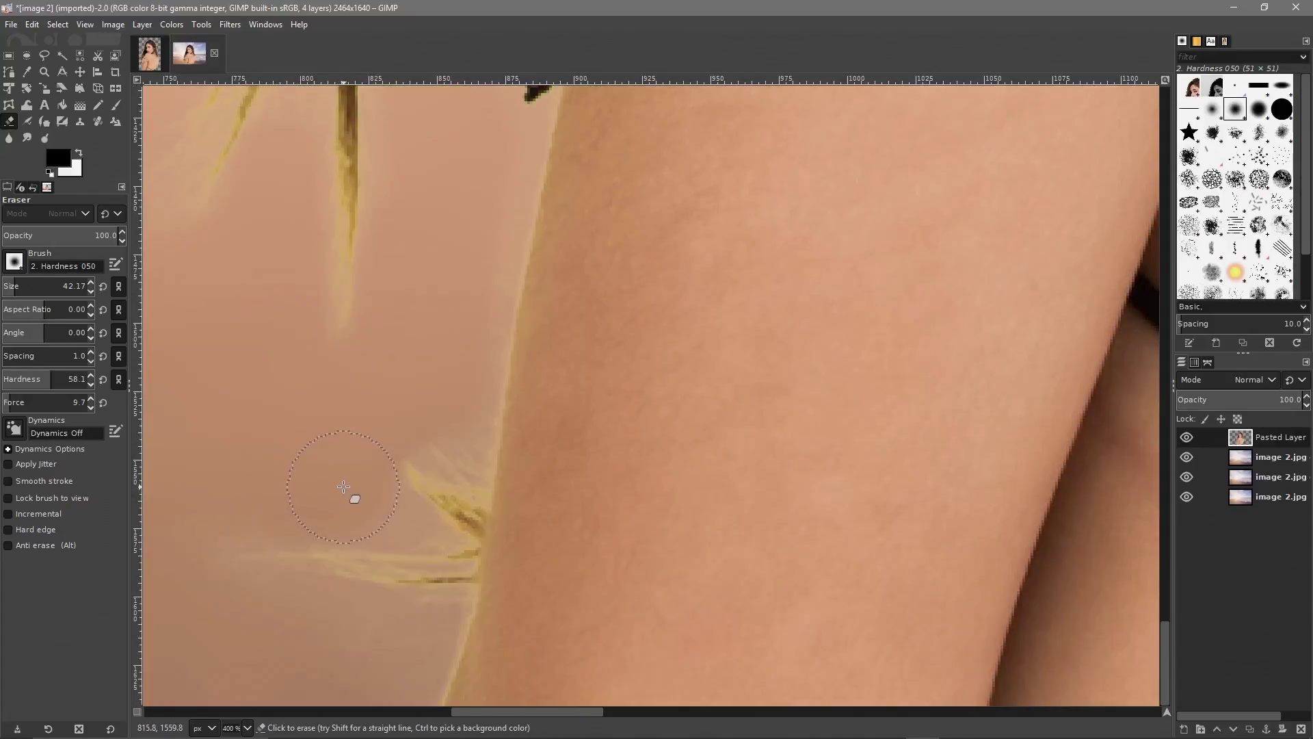
scroll(384, 478, up, 3)
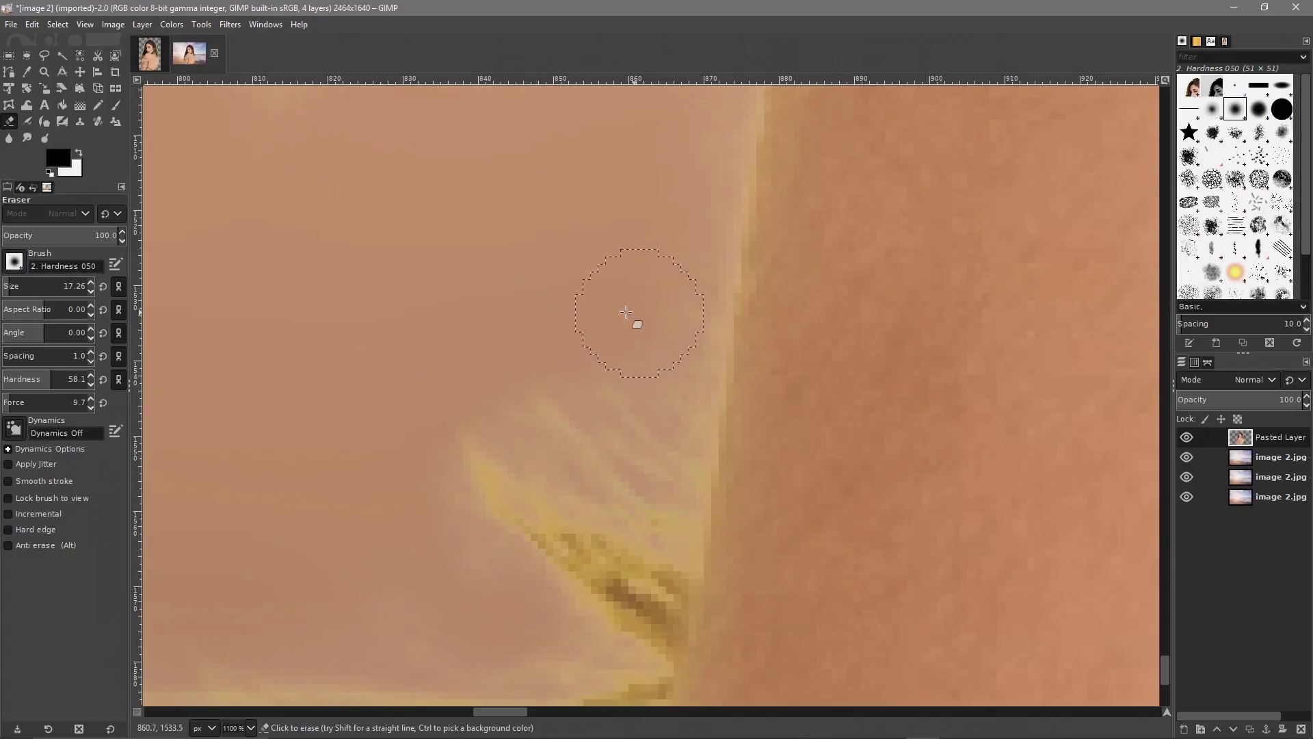
Examine the stray strands beside the woman's arm and compare them with the original image 1.jpg in the Photos app.
scroll(346, 449, down, 5)
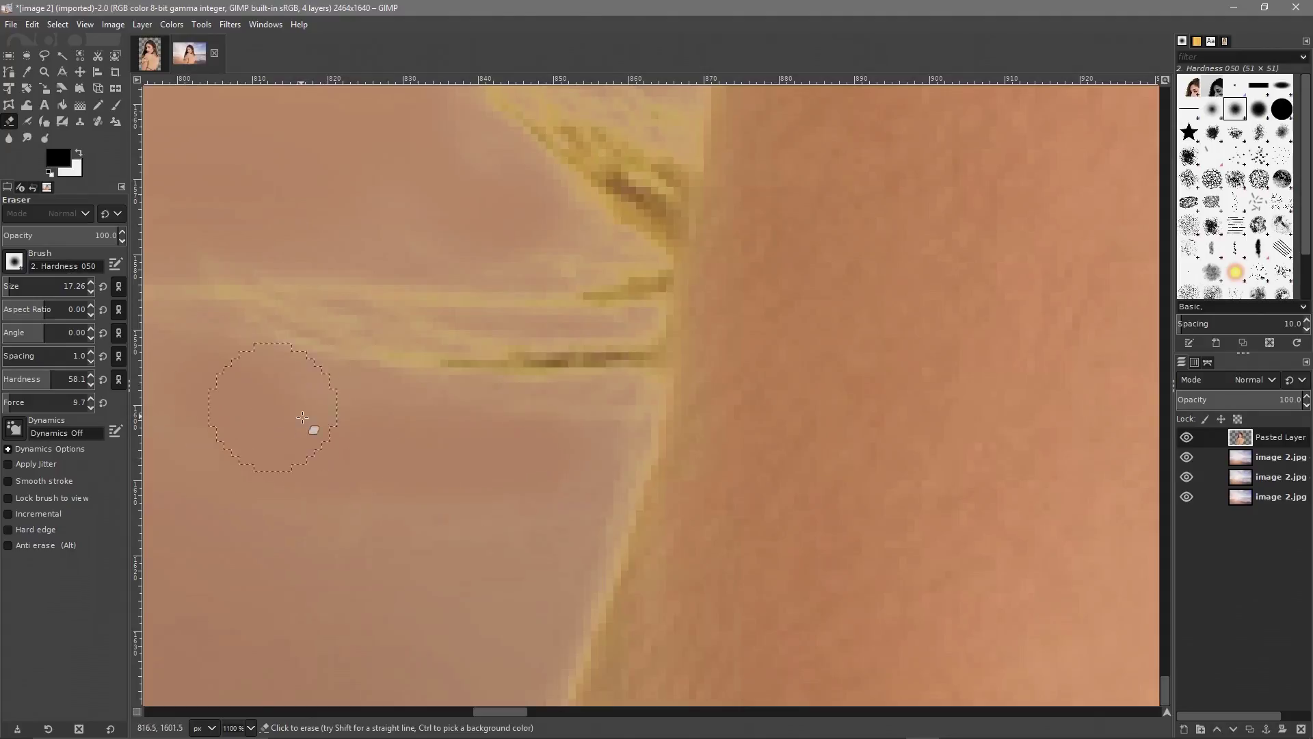
scroll(393, 484, down, 5)
scroll(394, 483, down, 2)
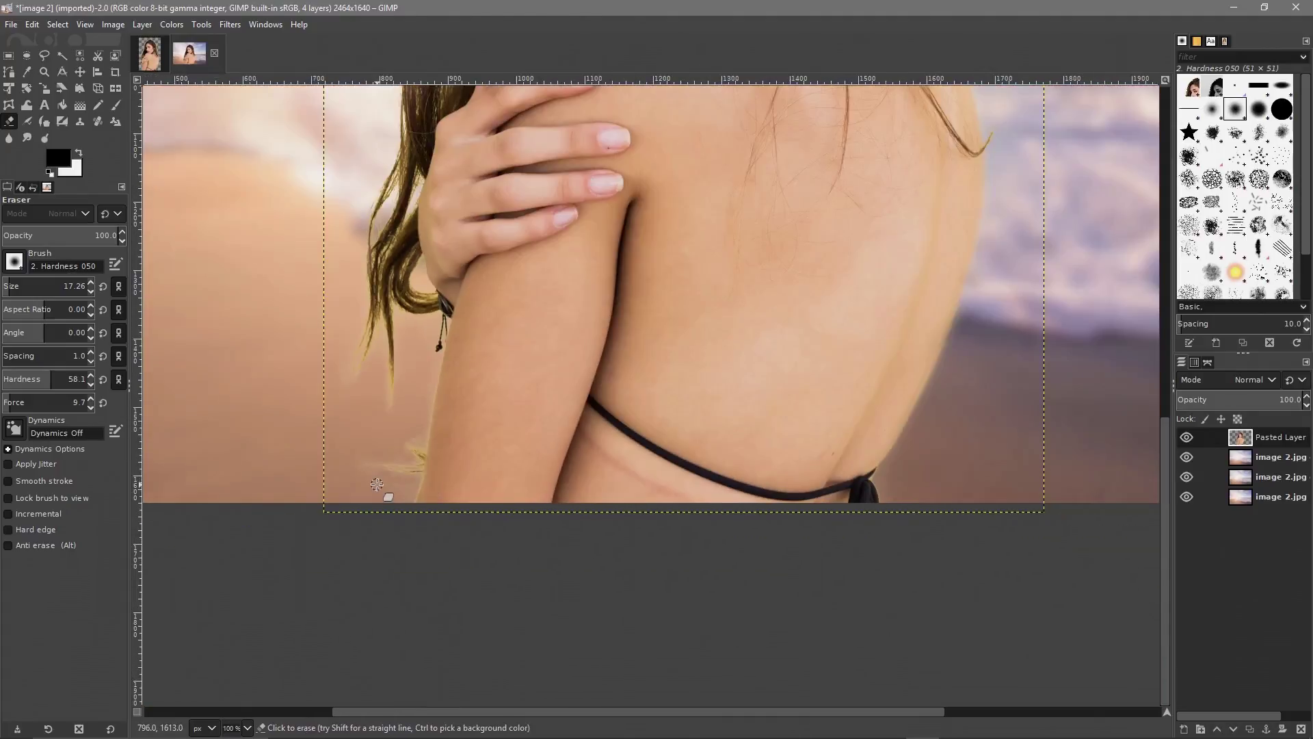
scroll(373, 483, up, 4)
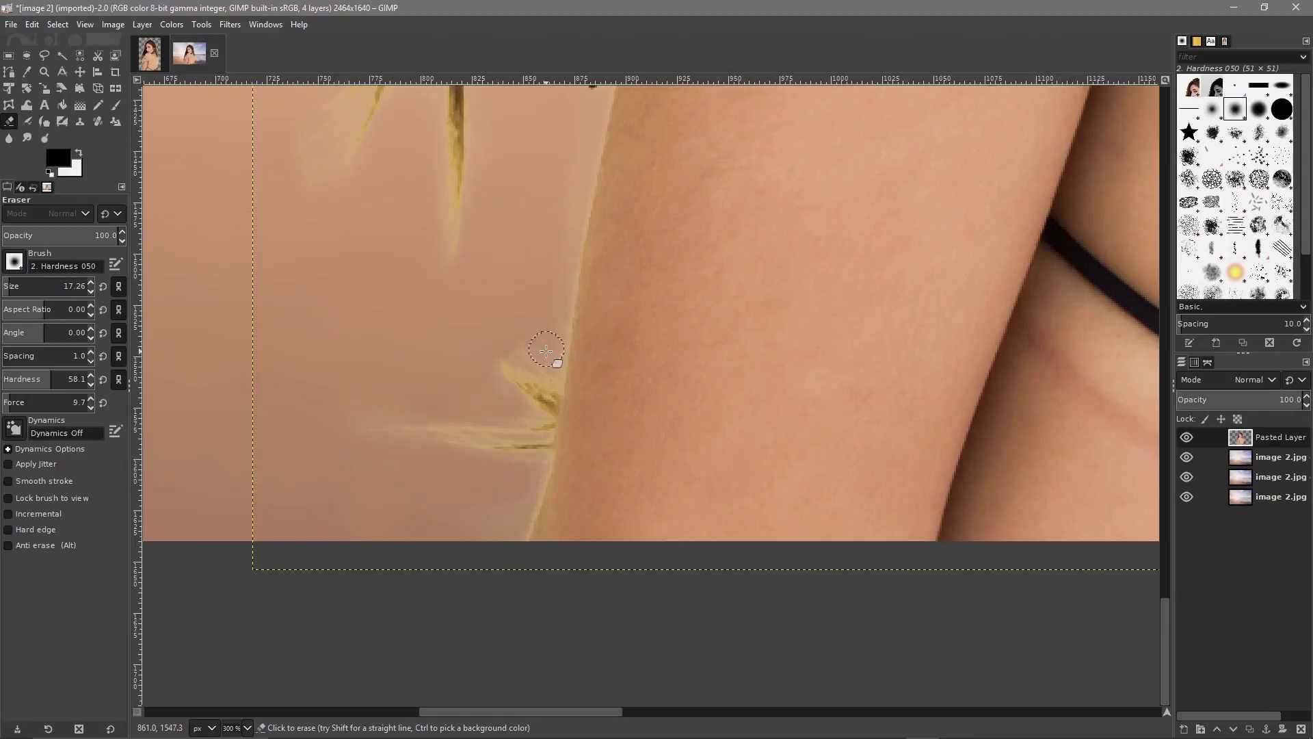
ctrl+scroll(530, 342, down, 6)
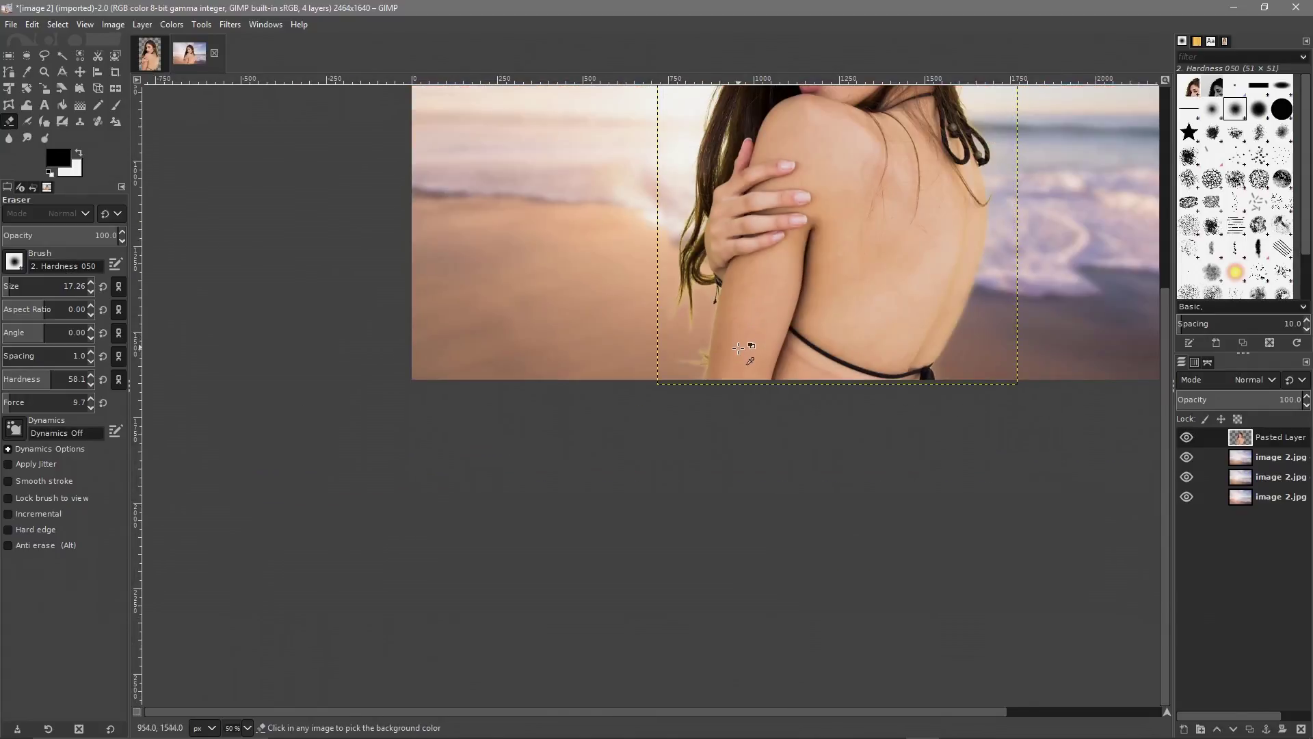
drag(819, 240, 630, 416)
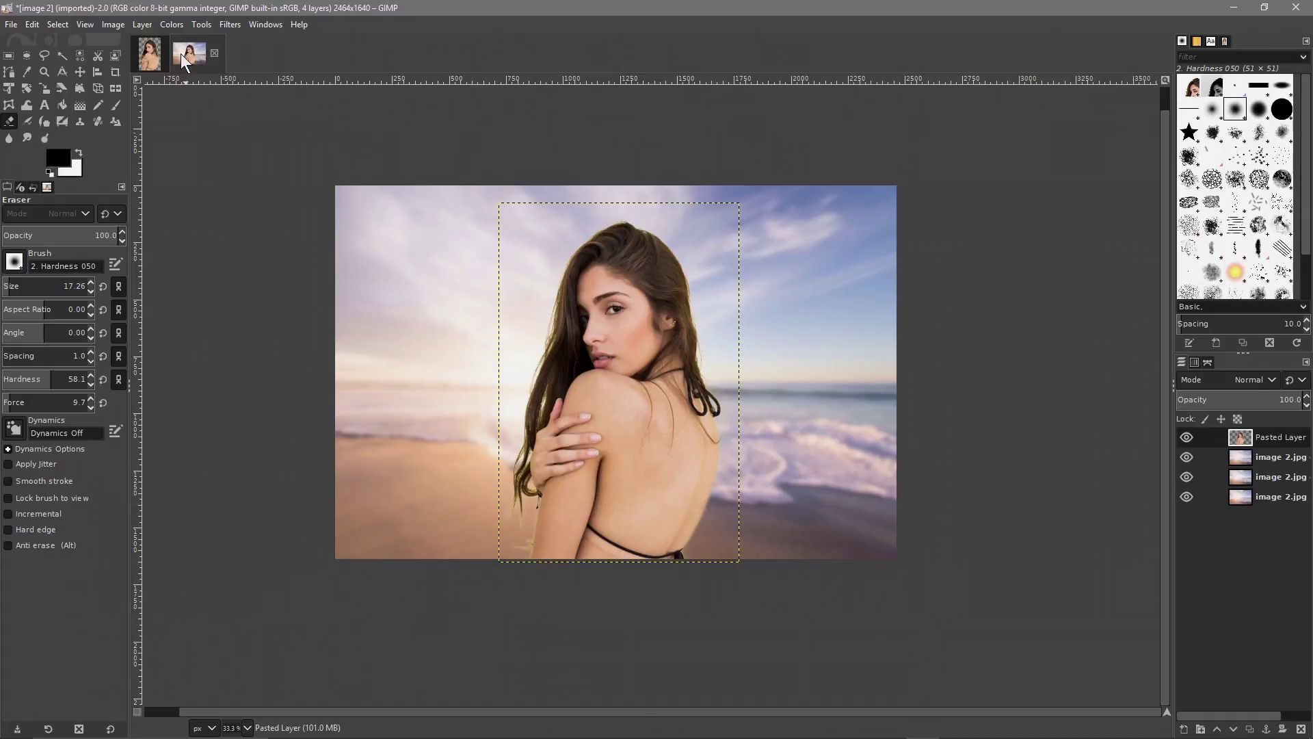
key(alt+Tab)
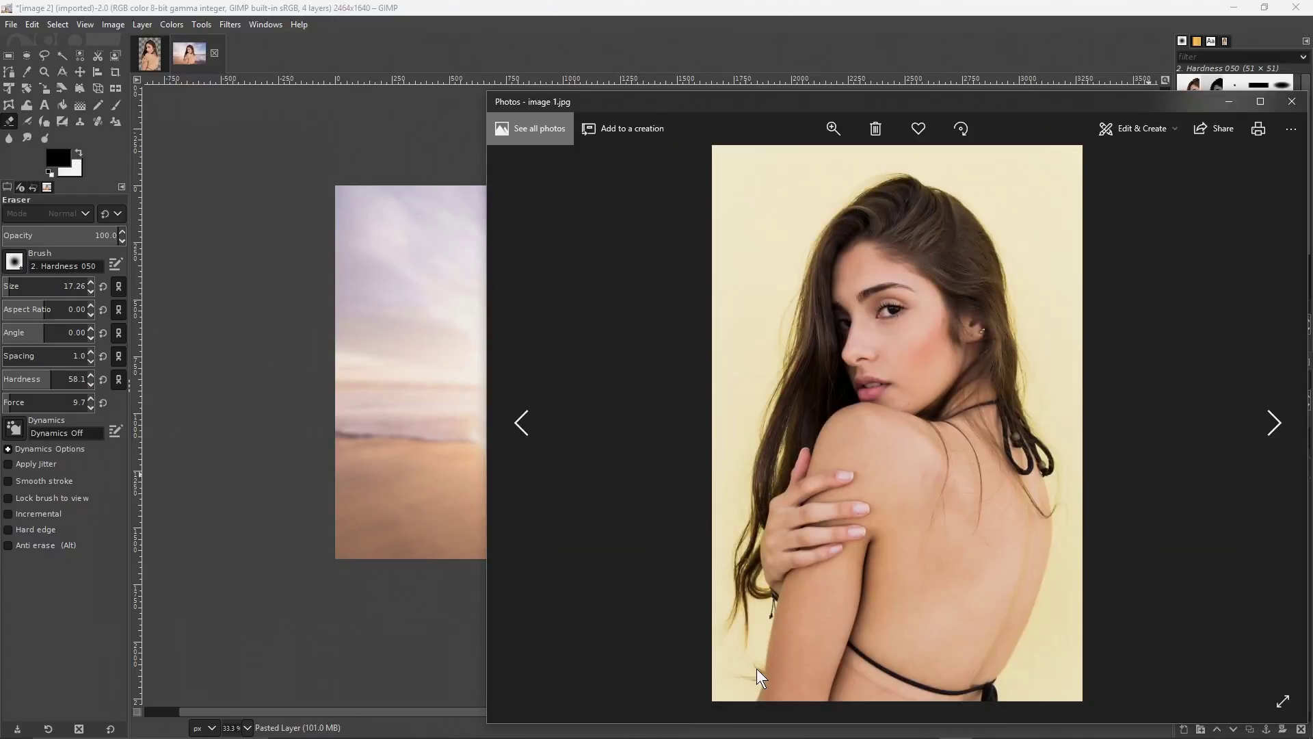
click(1292, 102)
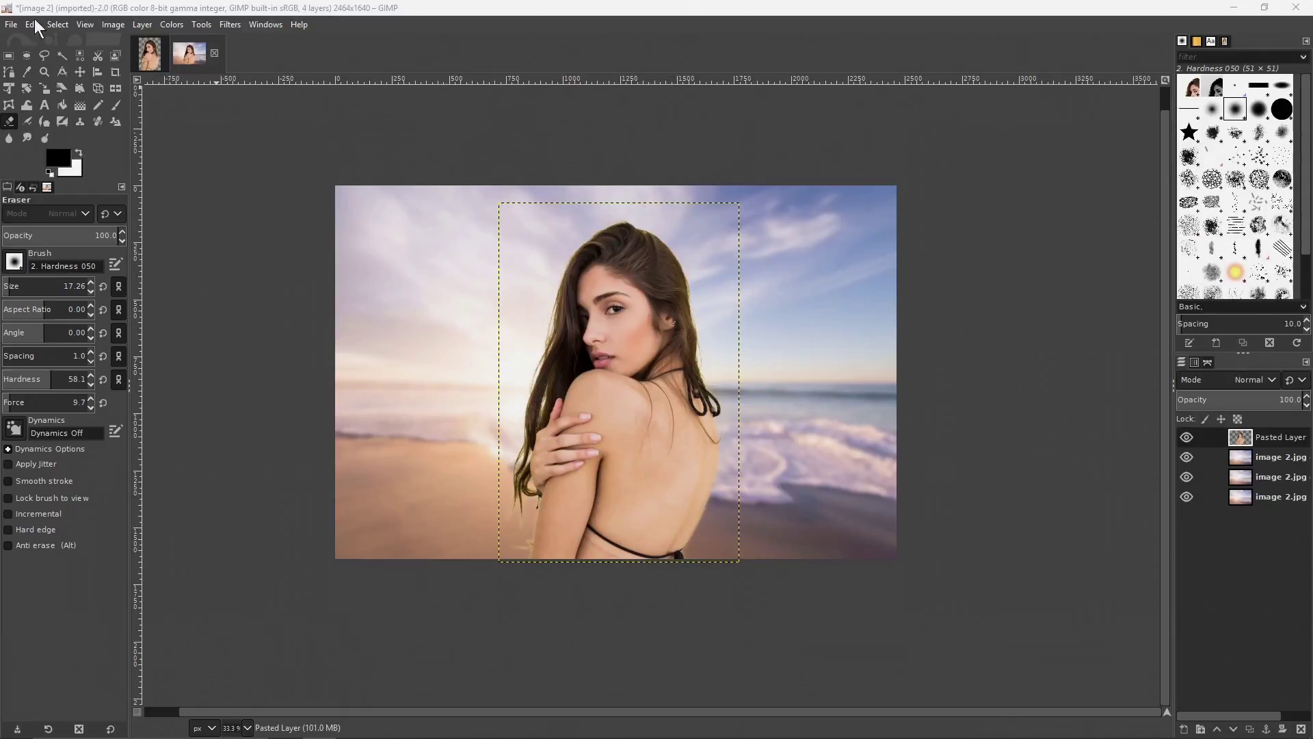
Save the composite as image 2a.xcf in the GIMP Bokeh Effect Tutorial folder.
click(11, 24)
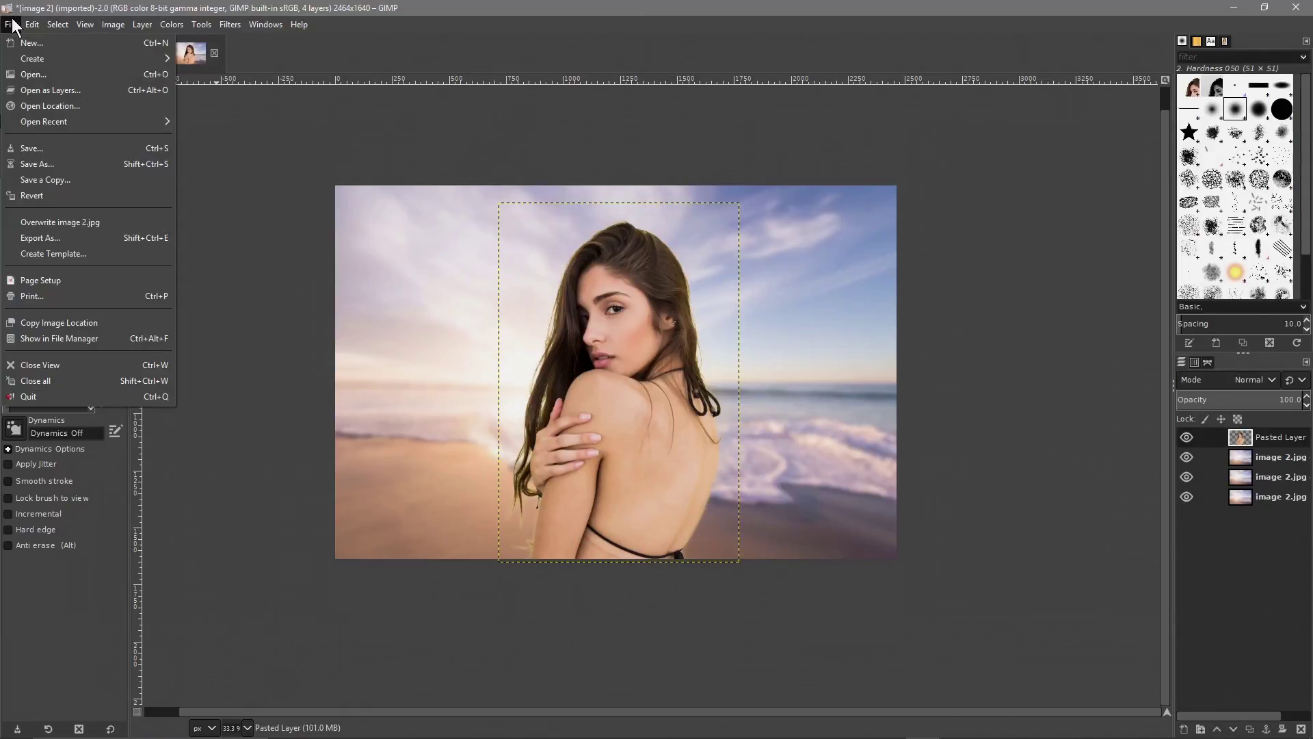
click(47, 167)
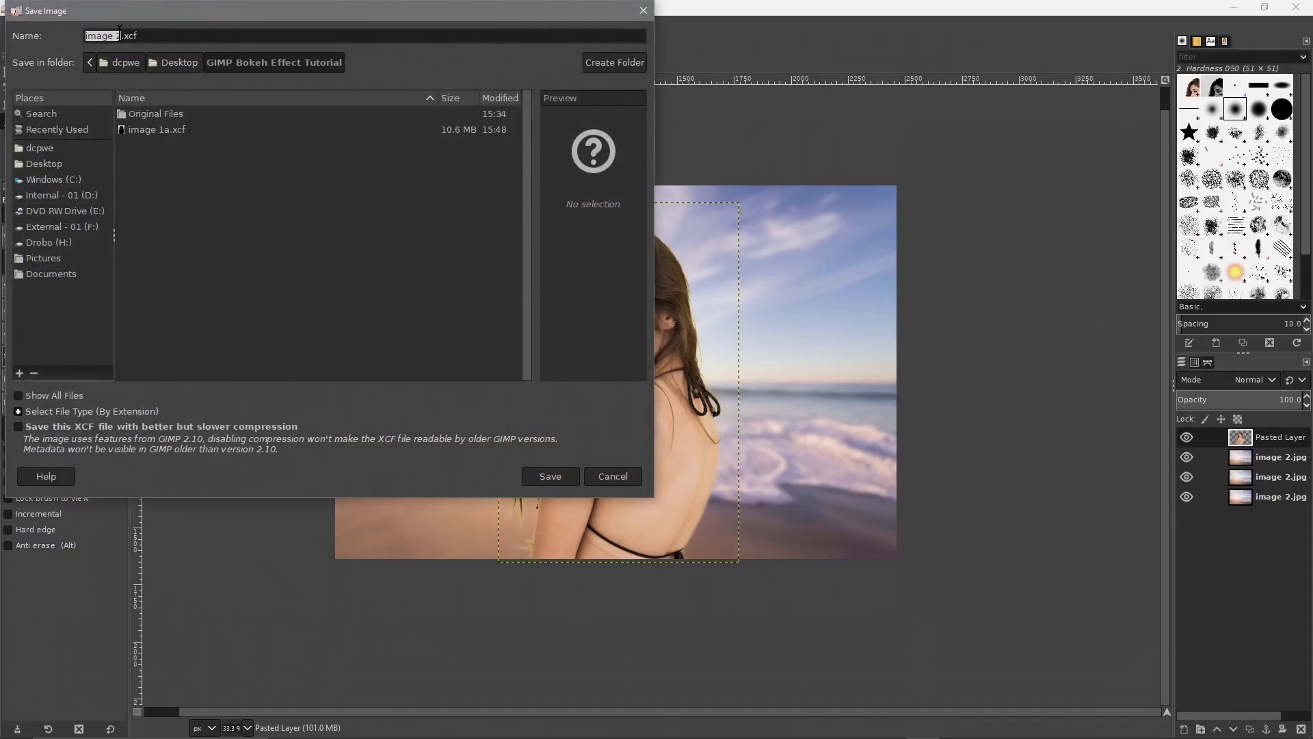
text(a)
click(551, 476)
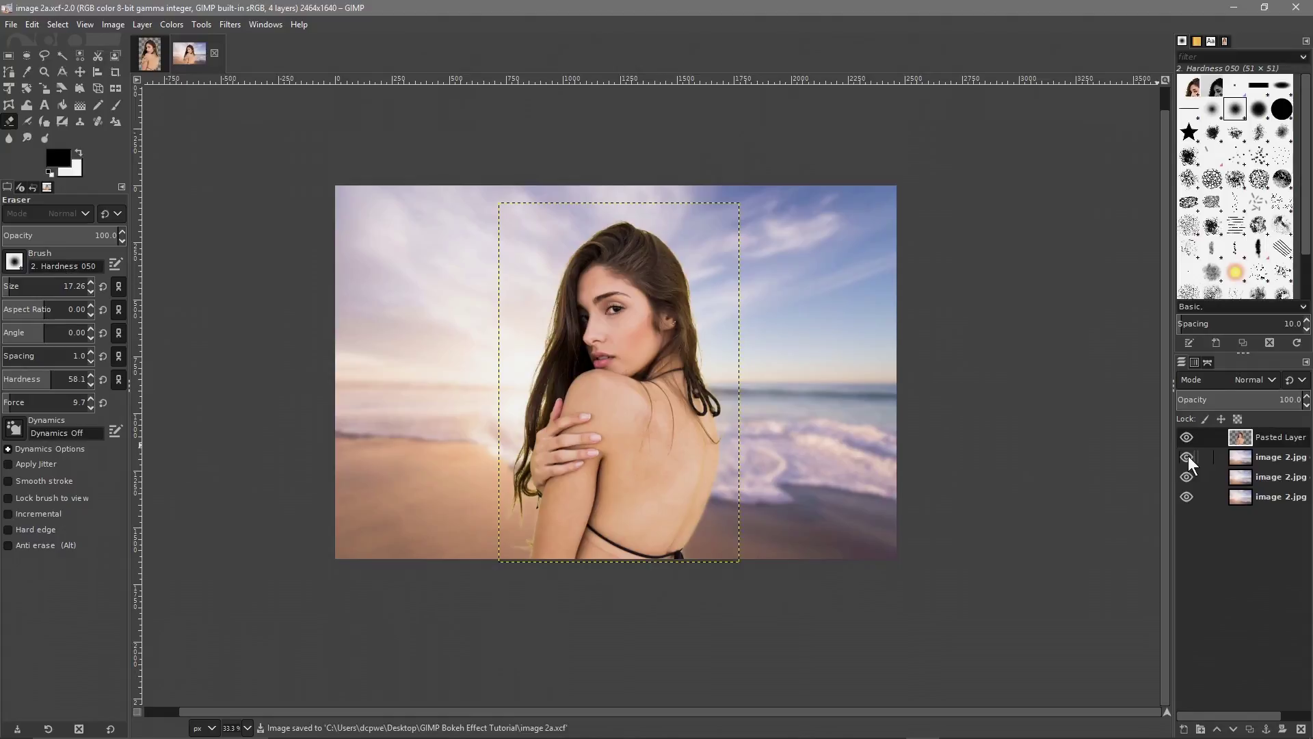
Apply a Zoom Motion Blur with blurring factor 0.100 to the middle beach layer and hide both copies of image 2.jpg.
click(1251, 452)
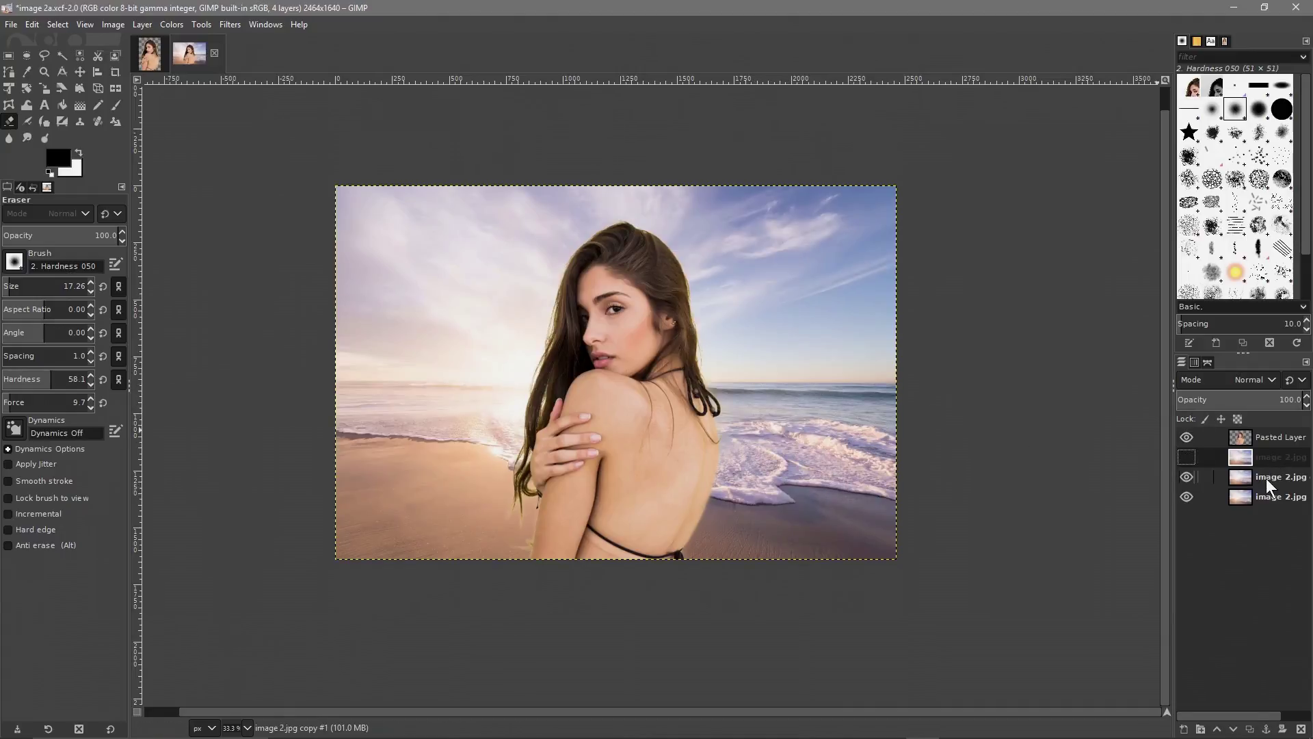
click(1218, 479)
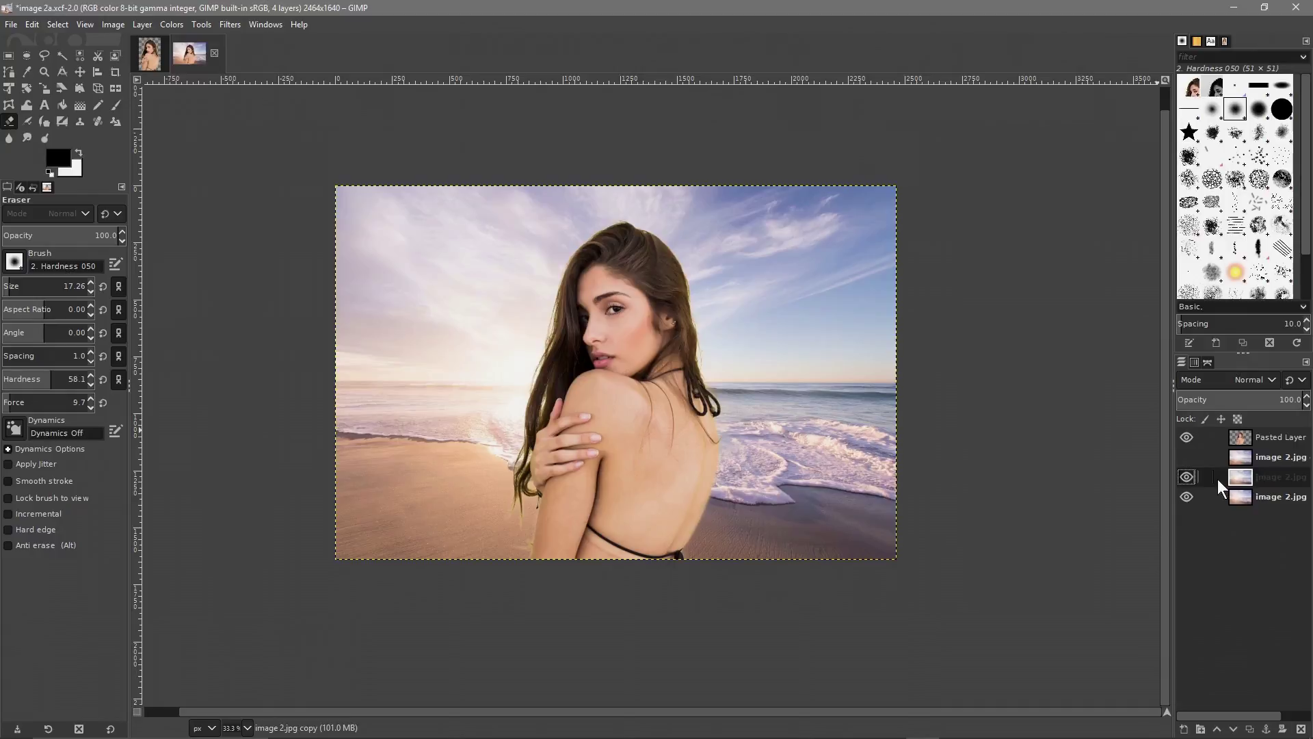
click(229, 25)
mouse_move(244, 122)
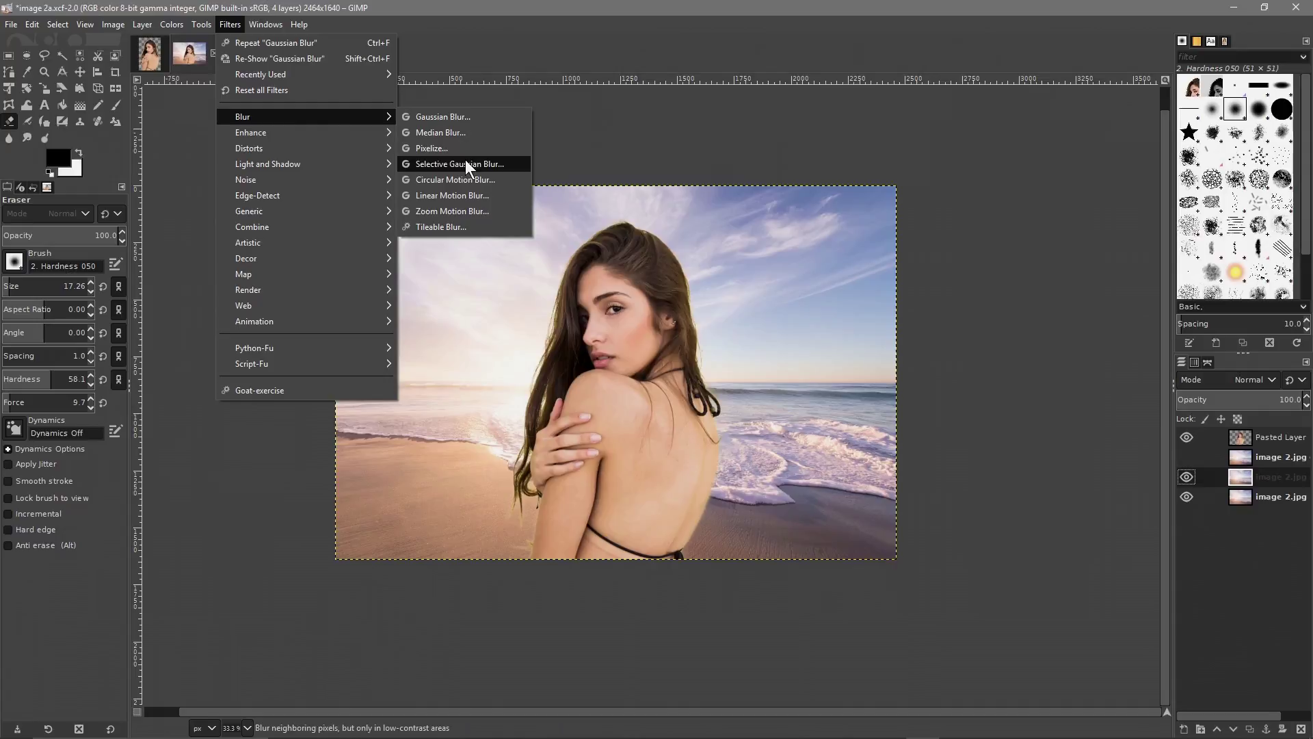
click(457, 212)
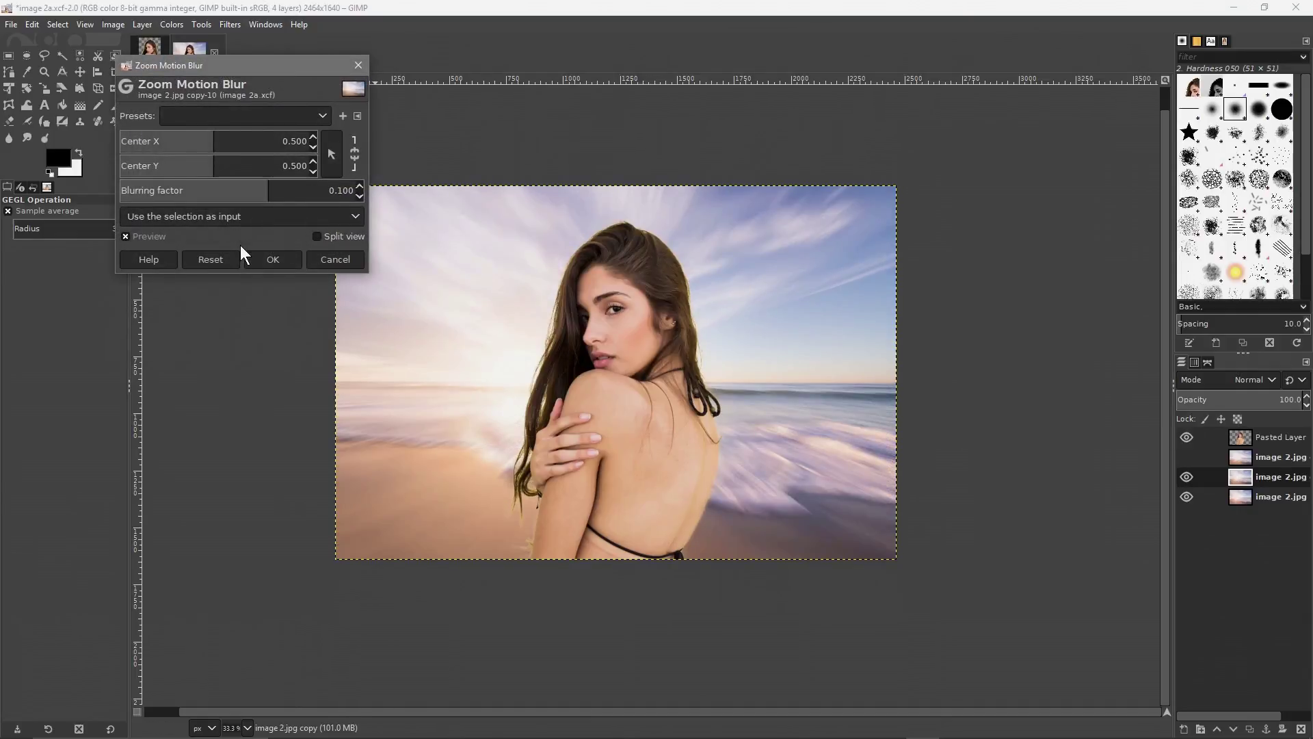
click(272, 260)
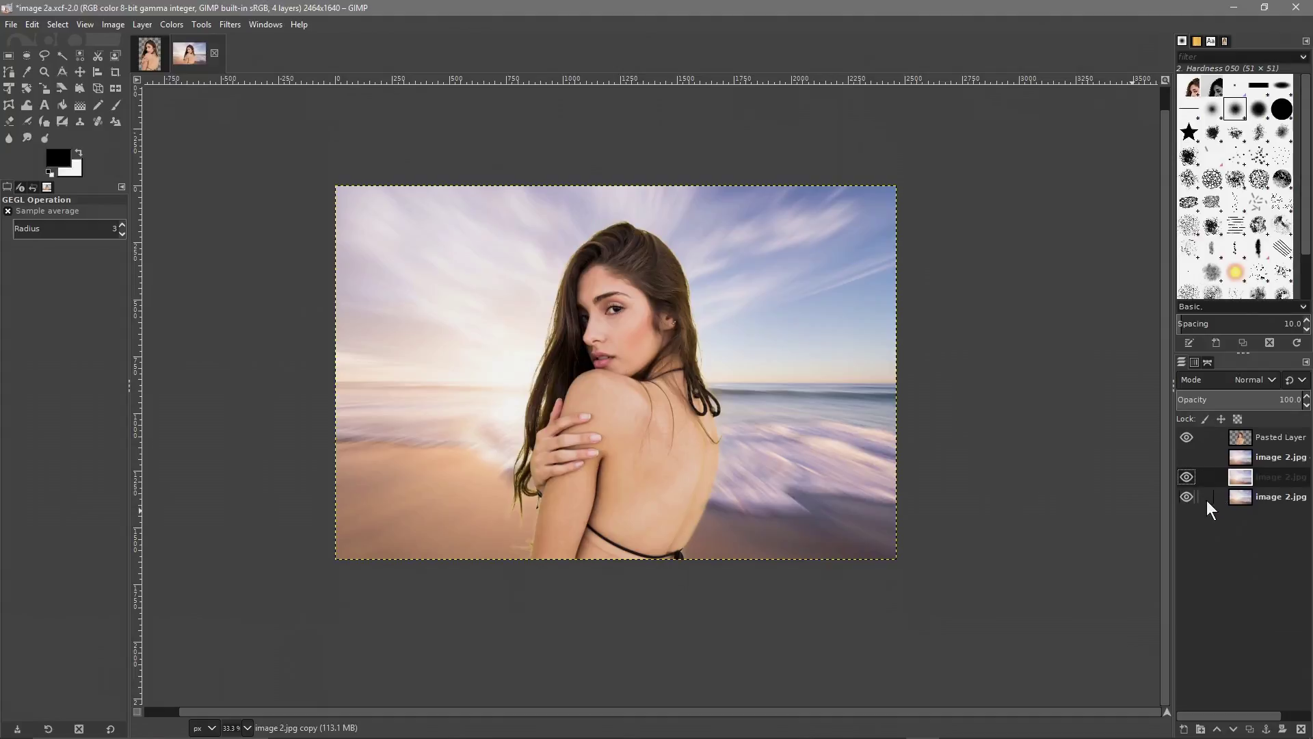
click(1187, 477)
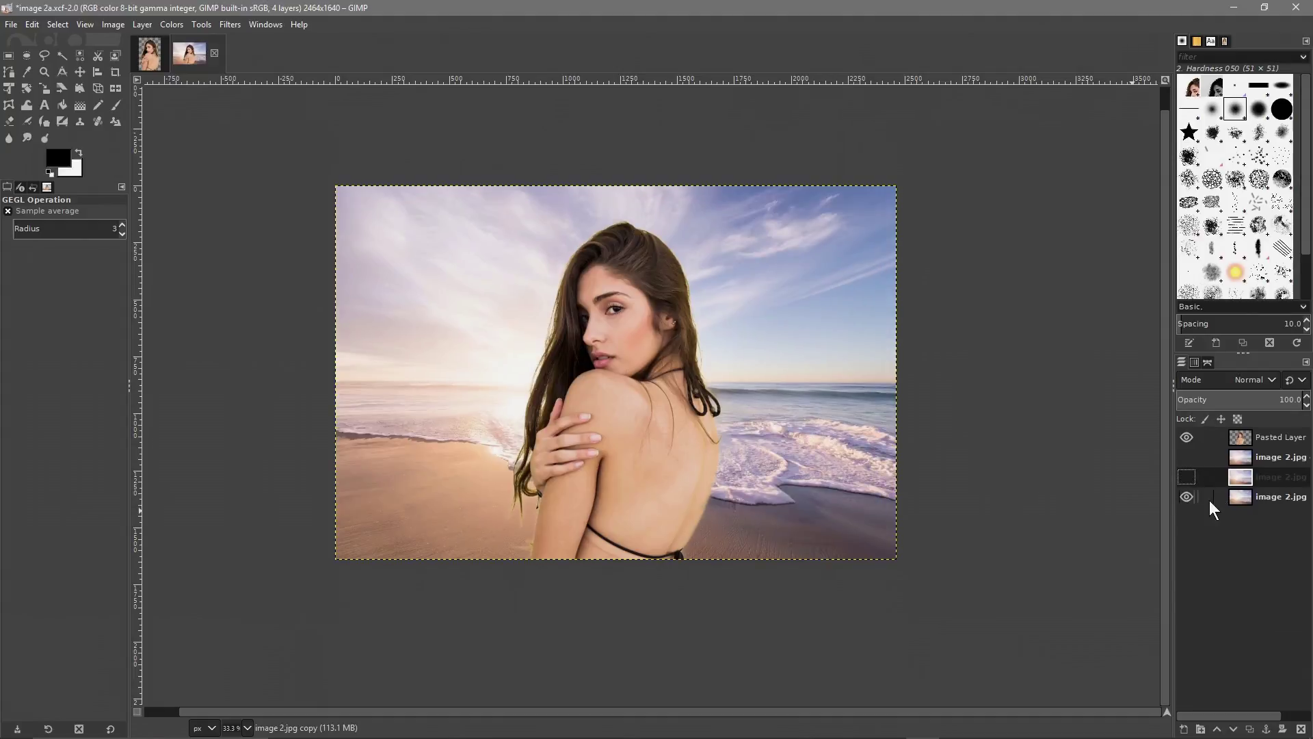
Try a Circular Motion Blur on the lowest beach layer with a 5.00 angle and Center X and Y at 0.120.
click(1258, 494)
click(230, 24)
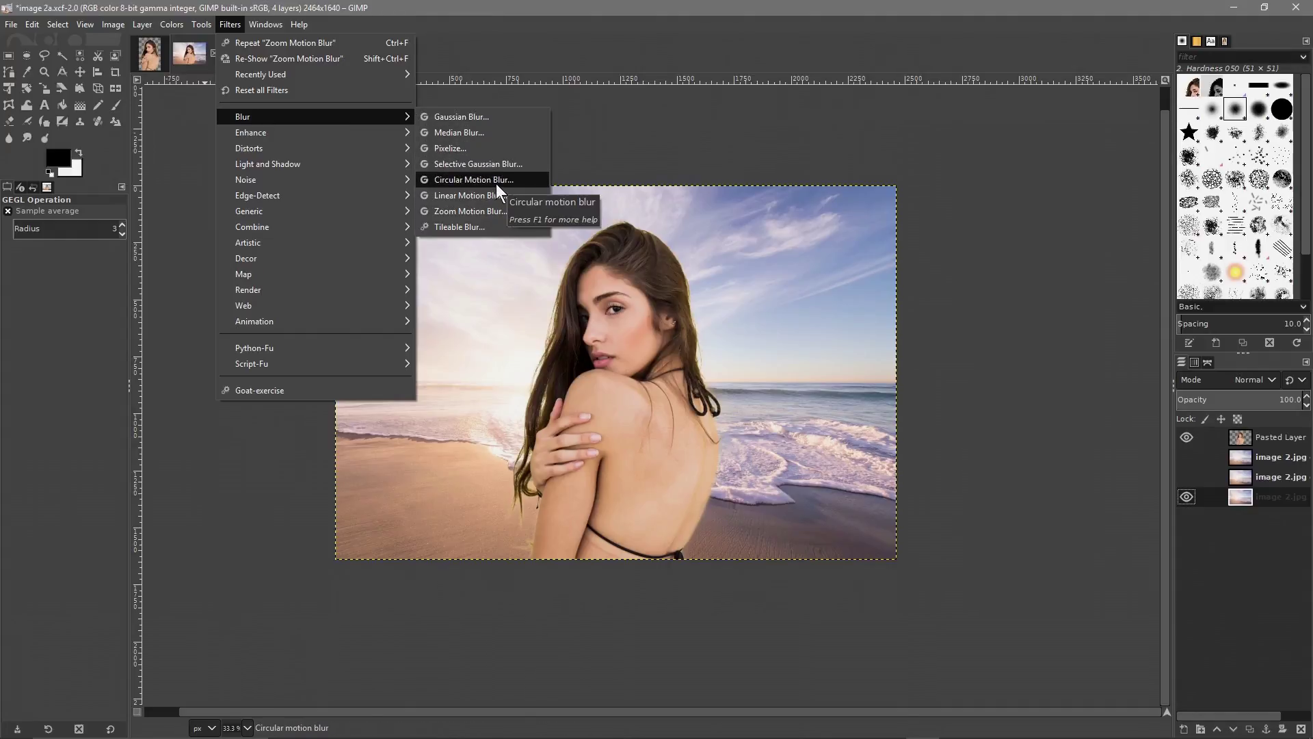
click(497, 182)
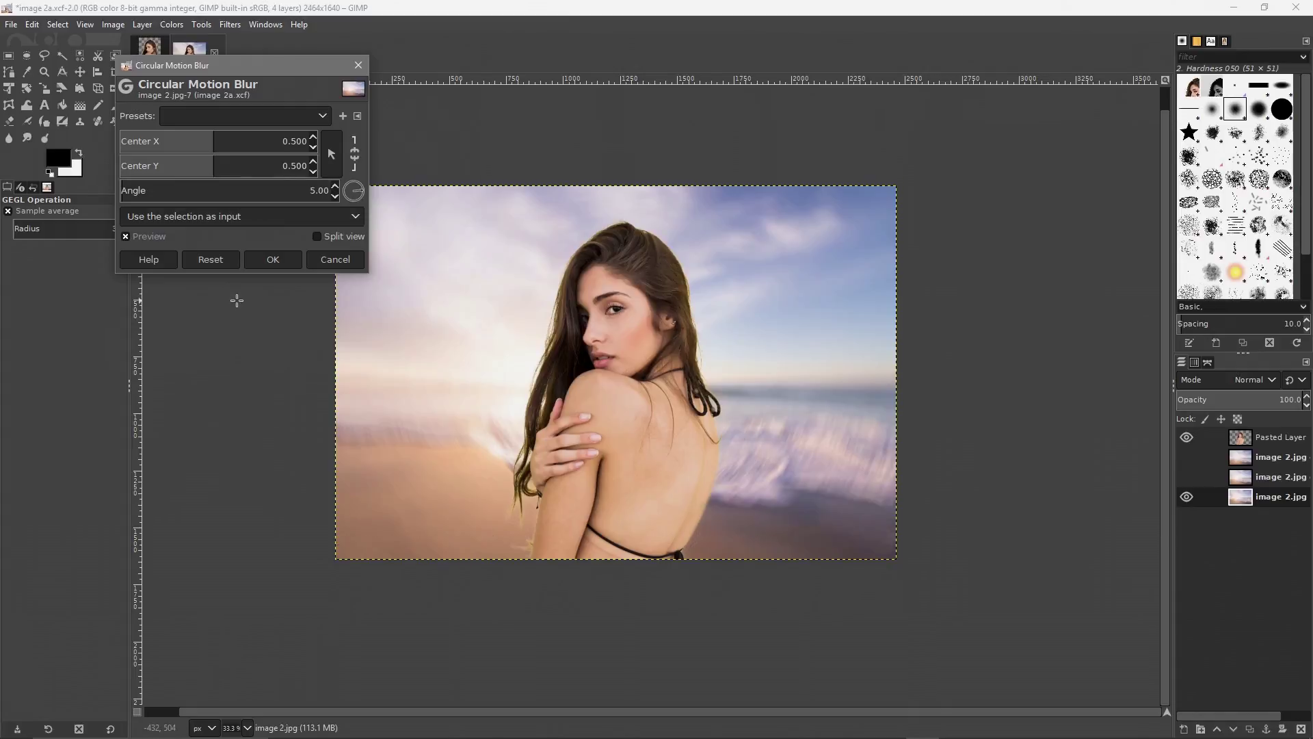
click(174, 137)
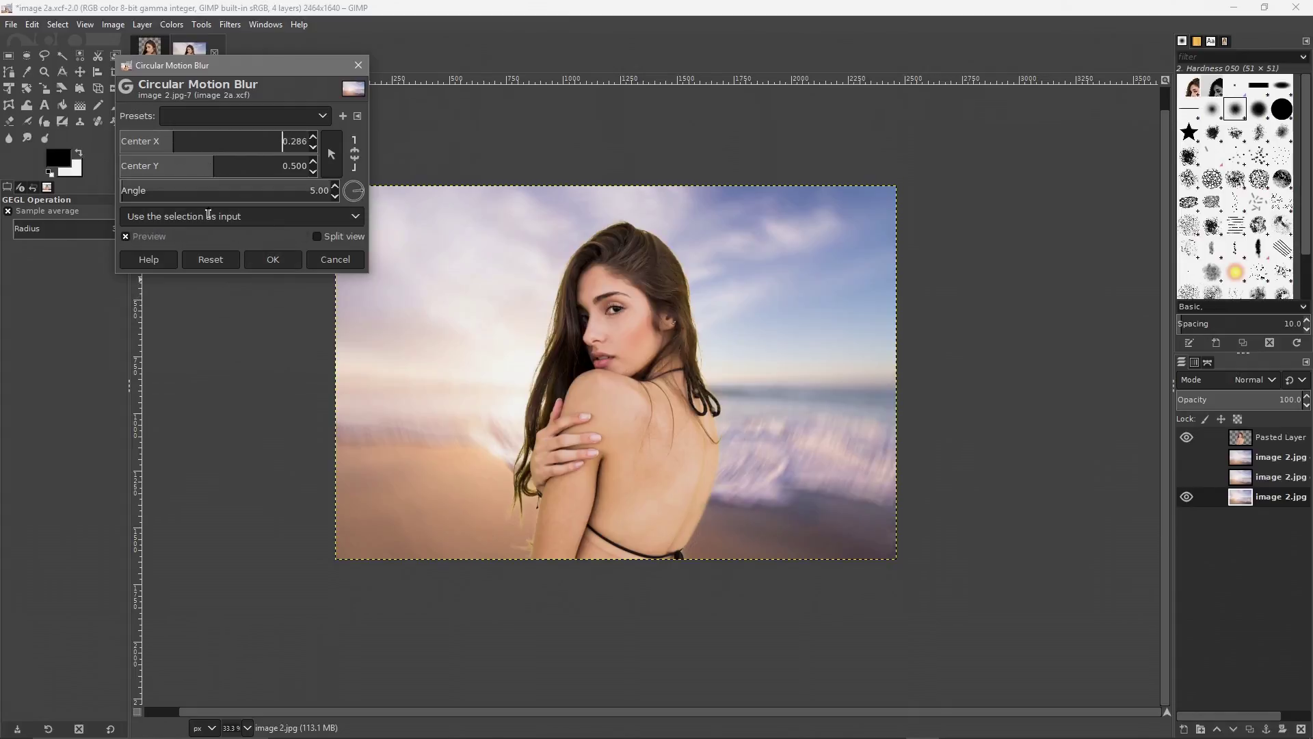
click(172, 162)
mouse_move(170, 165)
mouse_down()
mouse_move(190, 166)
mouse_move(165, 142)
mouse_up()
click(190, 142)
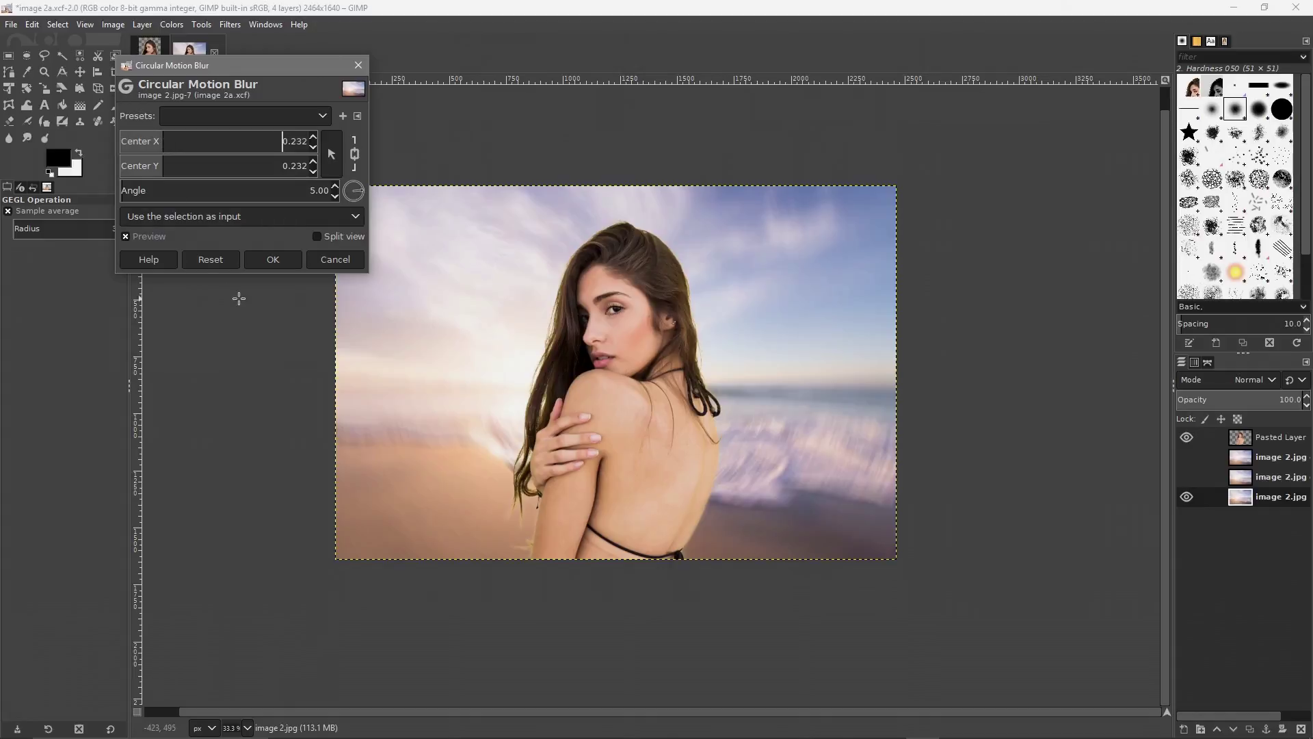
drag(162, 144, 142, 143)
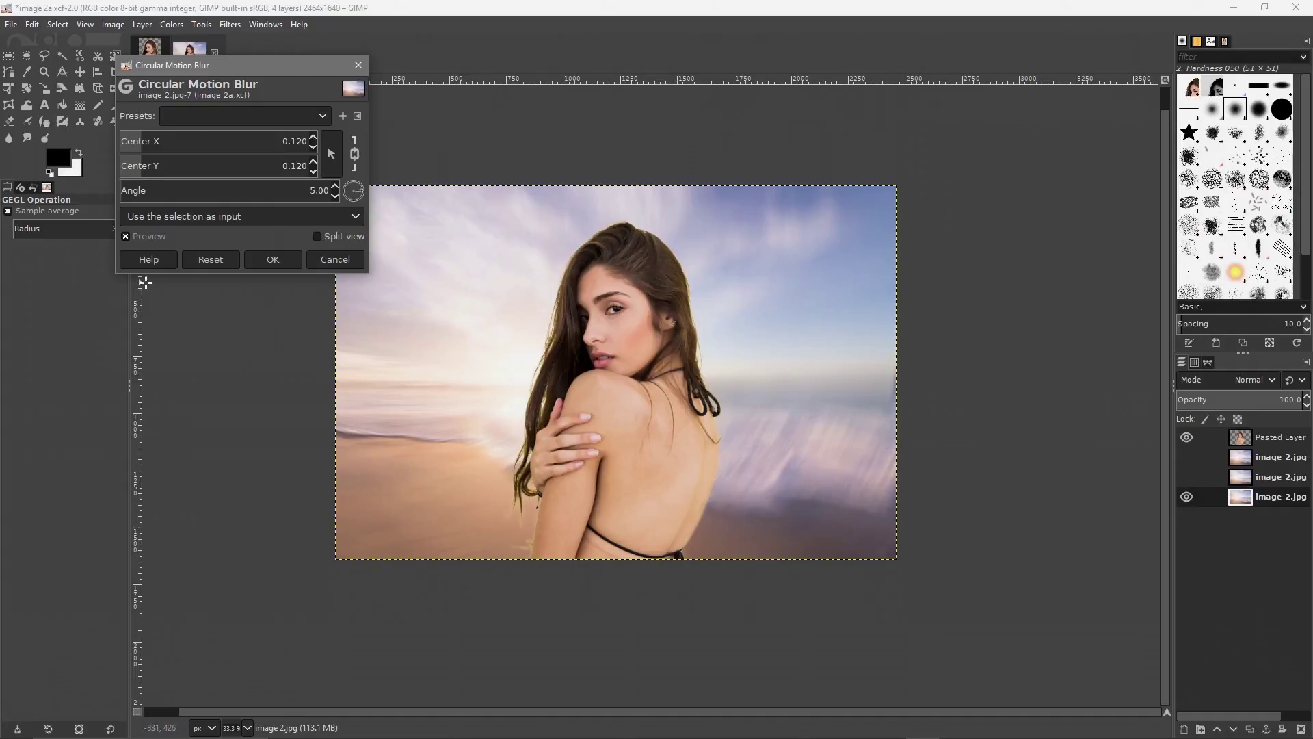
click(326, 261)
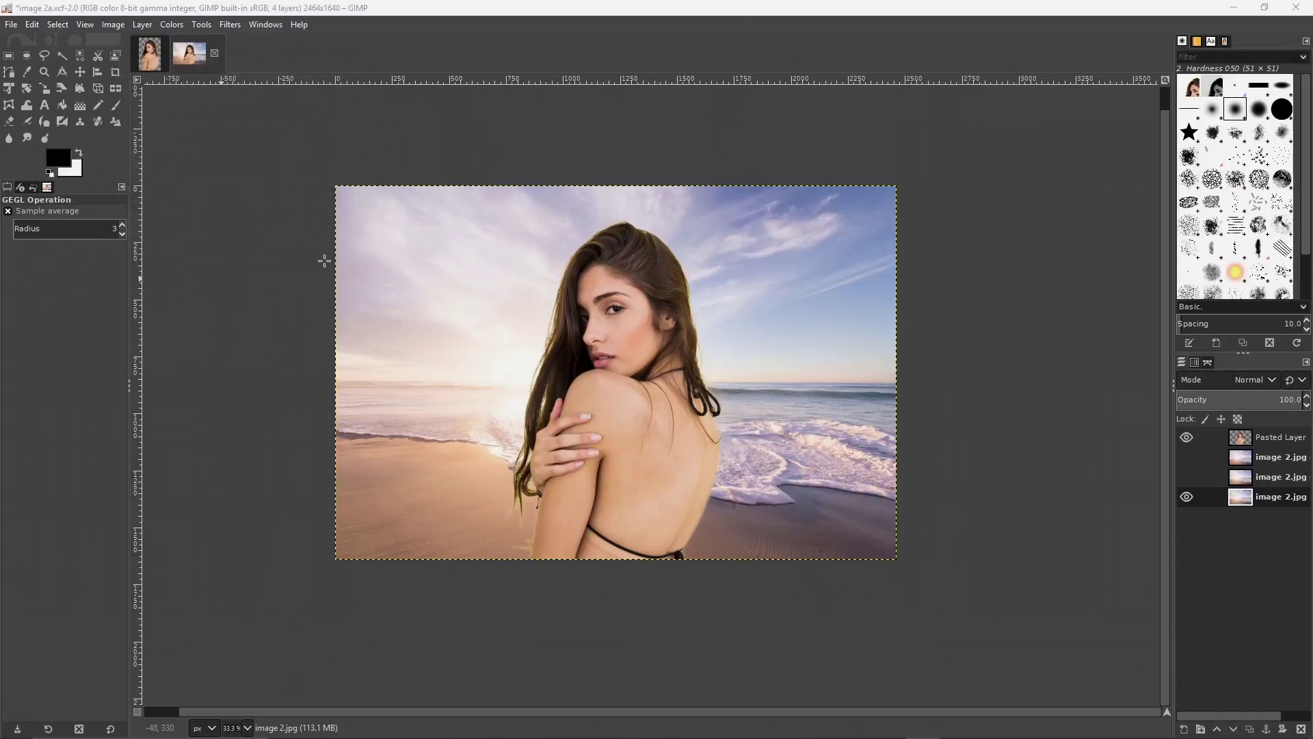
Try the Pixelize filter on the lowest beach layer with block width and height of 34 and 13.
click(195, 24)
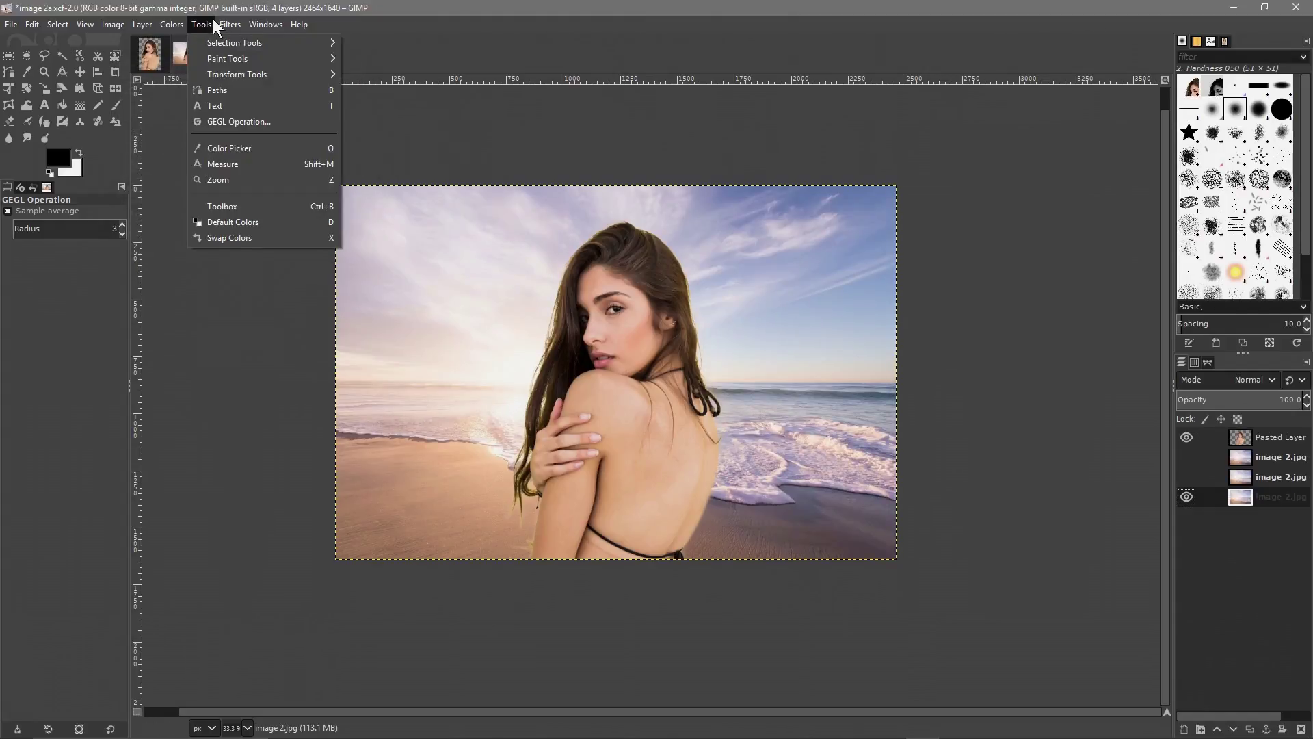
mouse_move(230, 24)
mouse_move(312, 115)
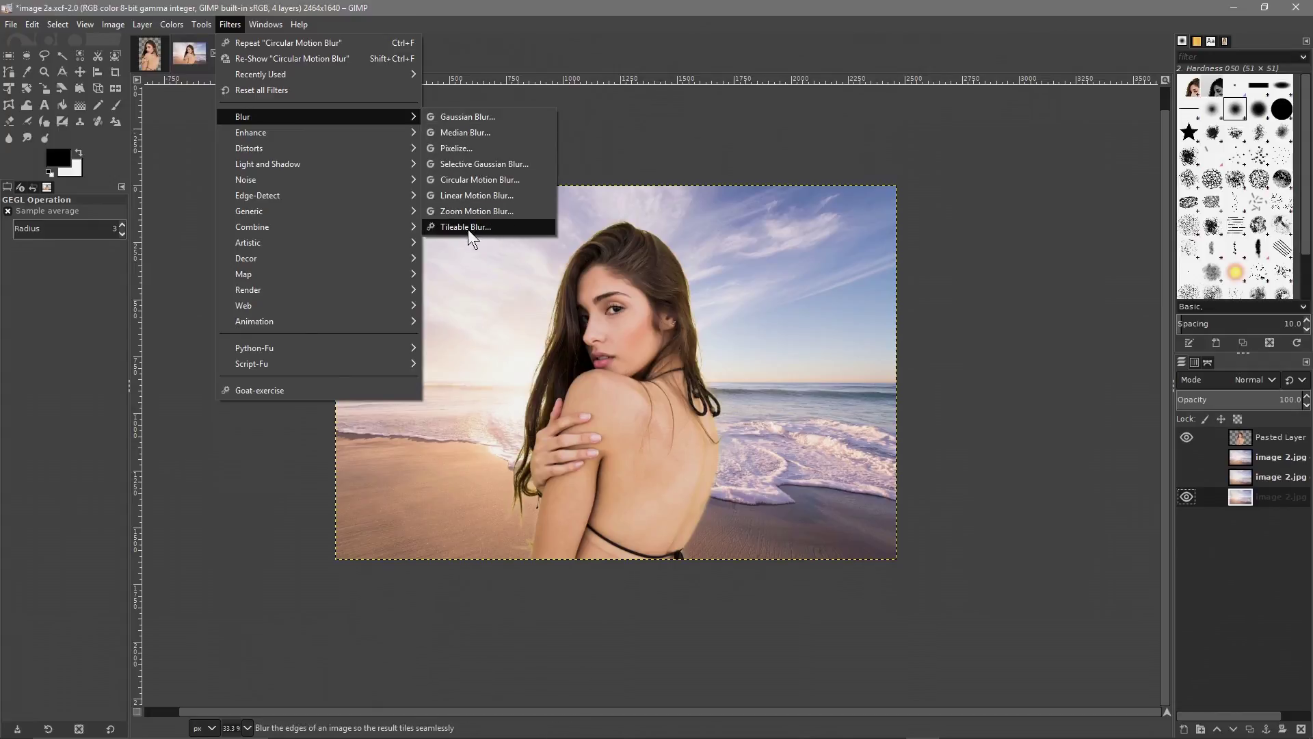
click(461, 149)
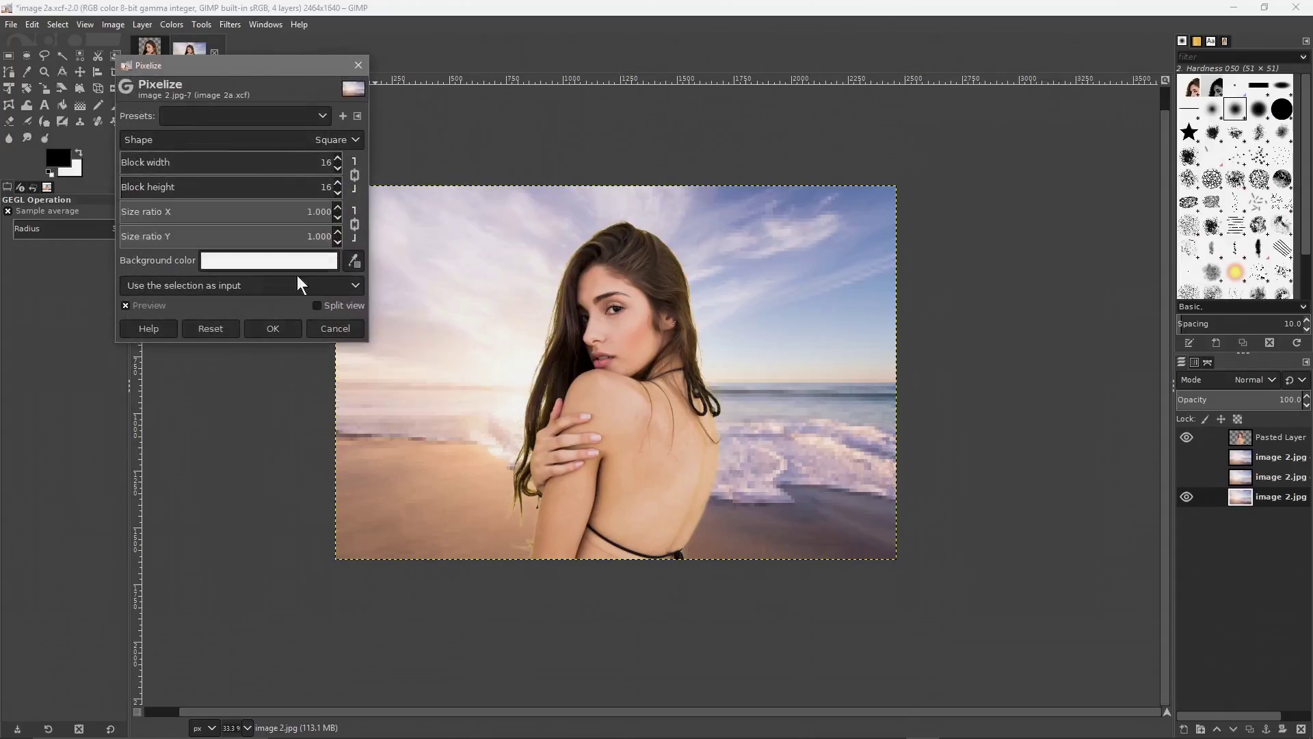
mouse_move(130, 159)
mouse_down()
mouse_move(147, 162)
mouse_move(123, 154)
mouse_up()
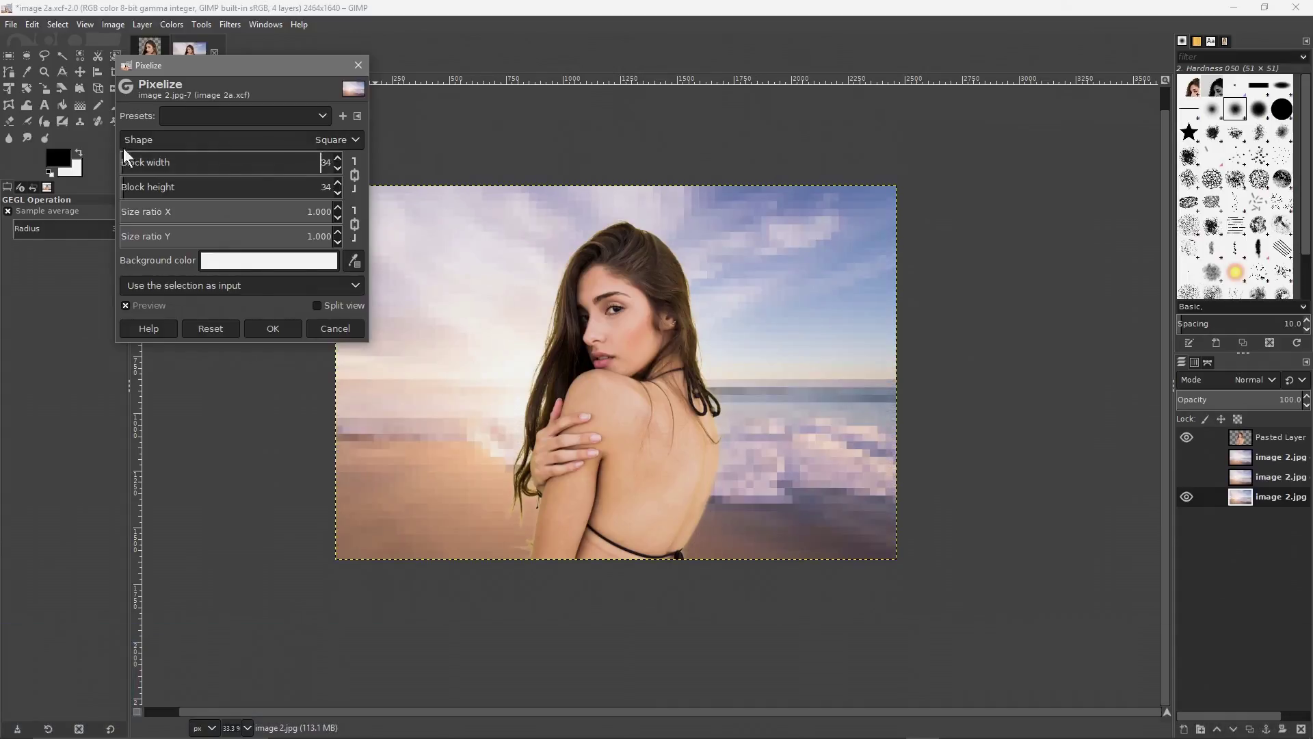
click(336, 169)
click(336, 169)
click(336, 169)
click(336, 169)
click(336, 169)
click(336, 169)
click(336, 169)
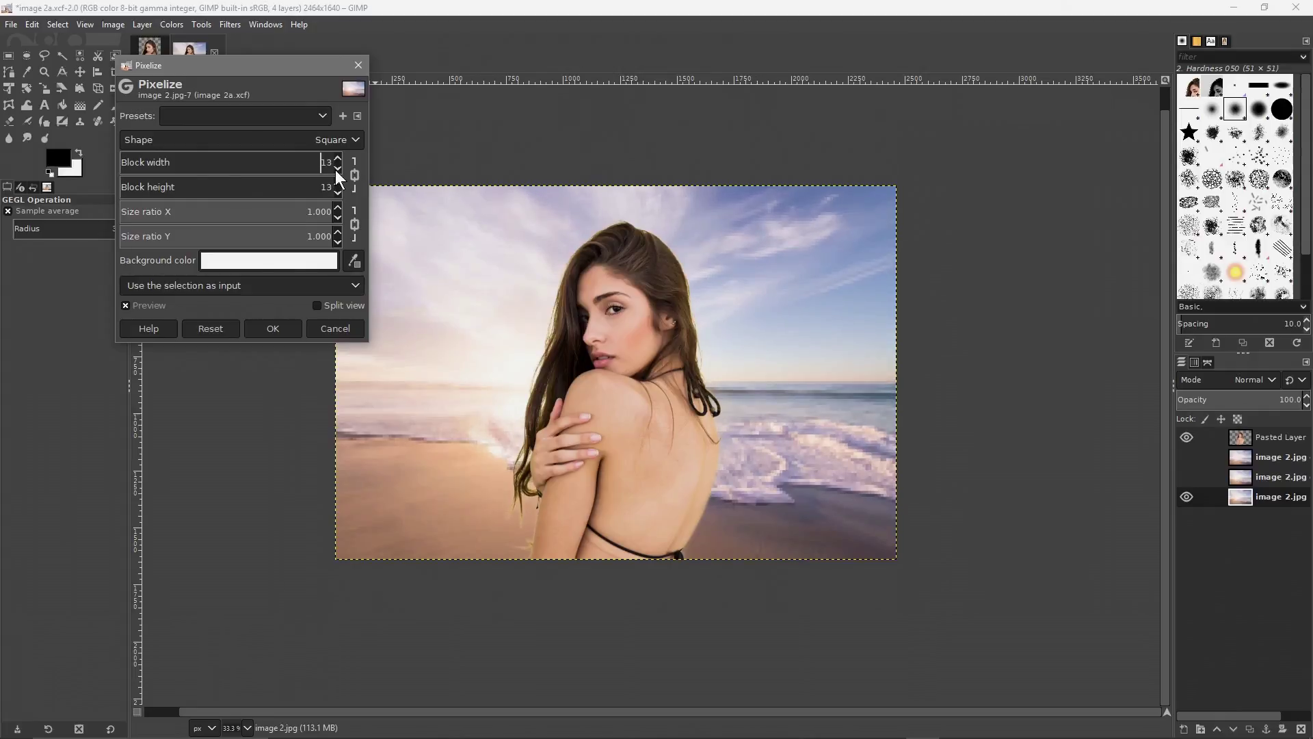
click(326, 334)
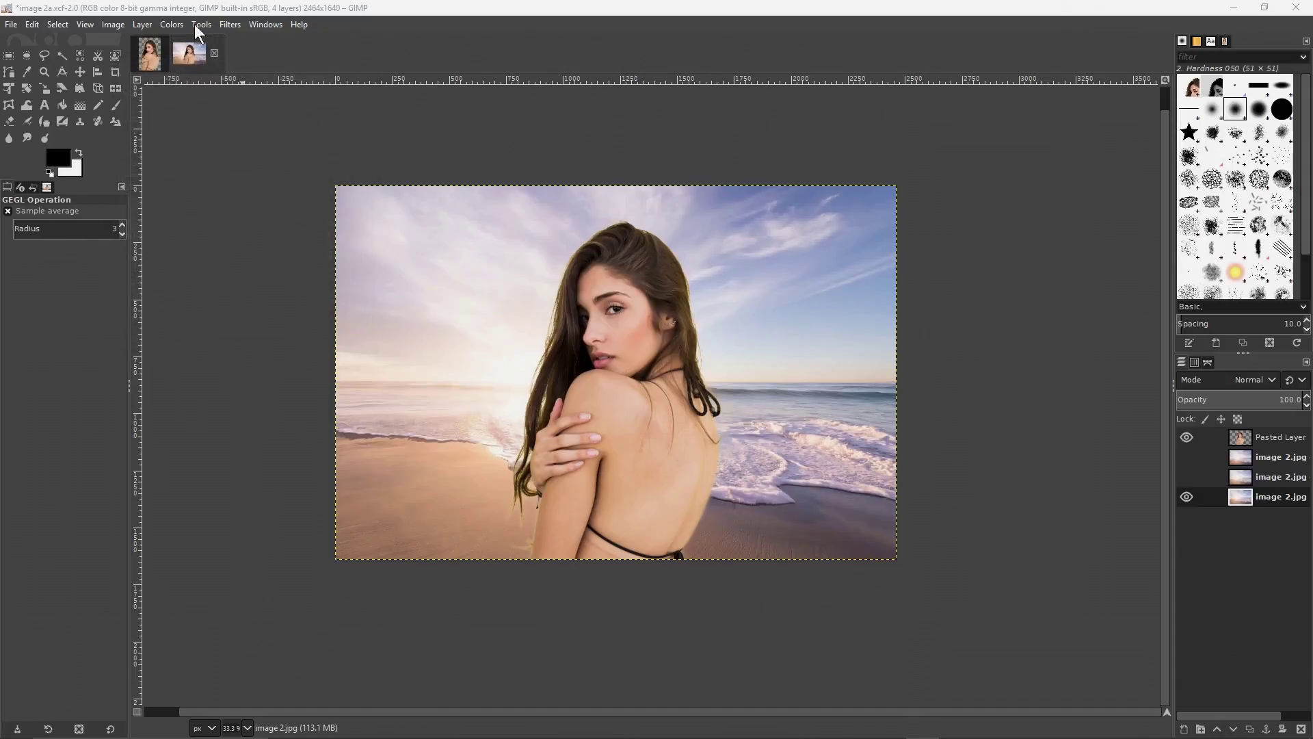
Apply a Median Blur with a circular neighborhood and radius 29 to the lowest beach layer.
click(230, 24)
mouse_move(269, 117)
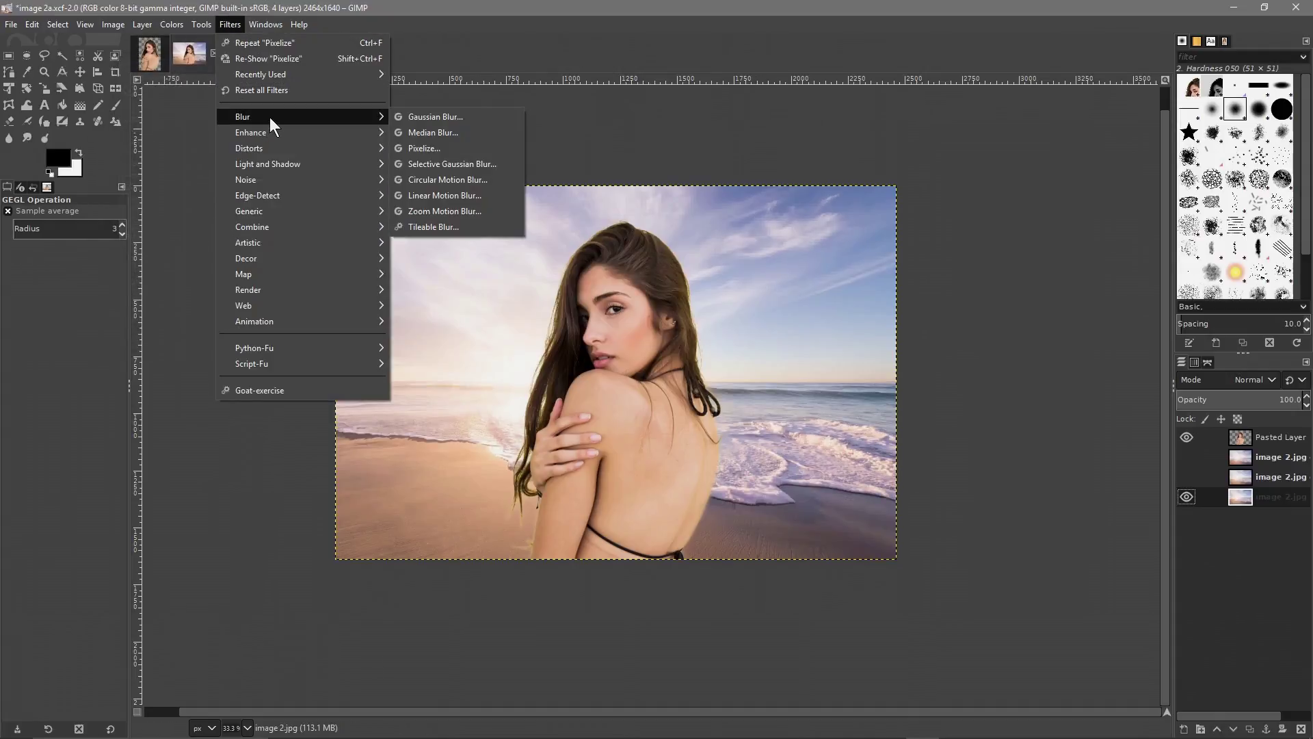
click(446, 134)
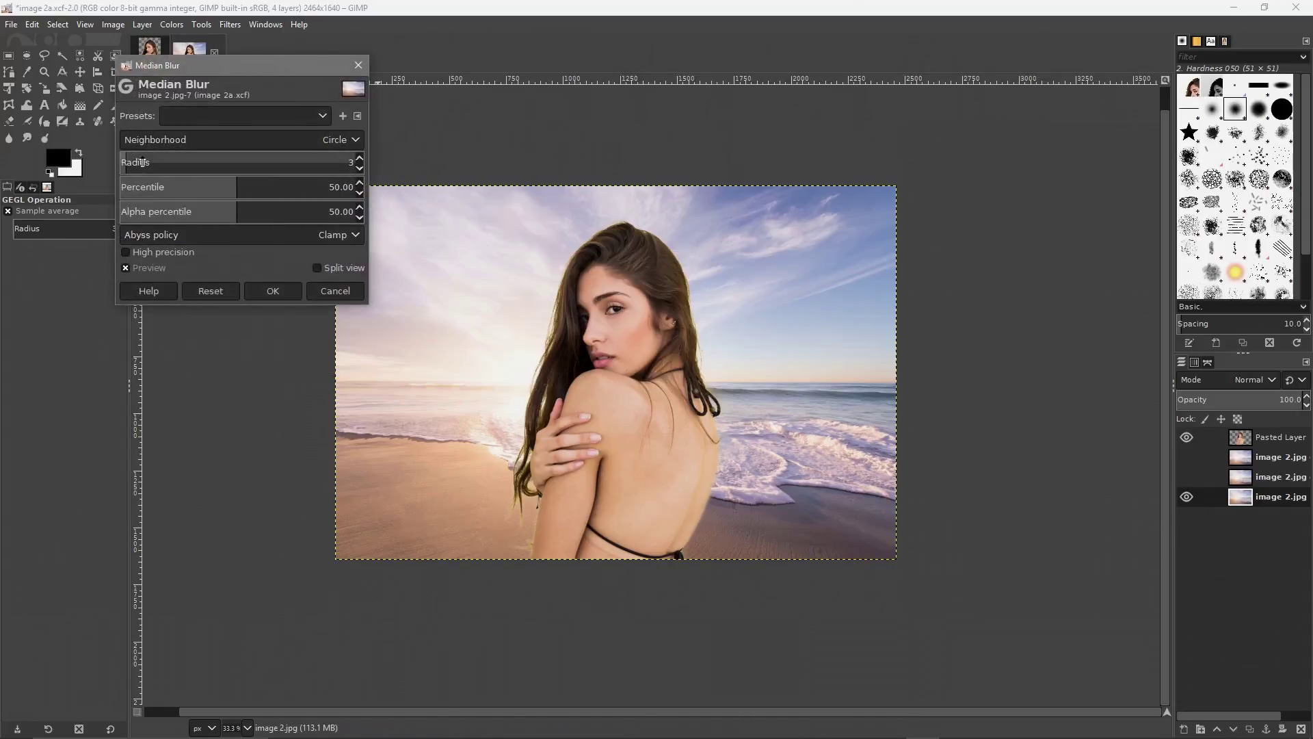
drag(129, 165, 264, 167)
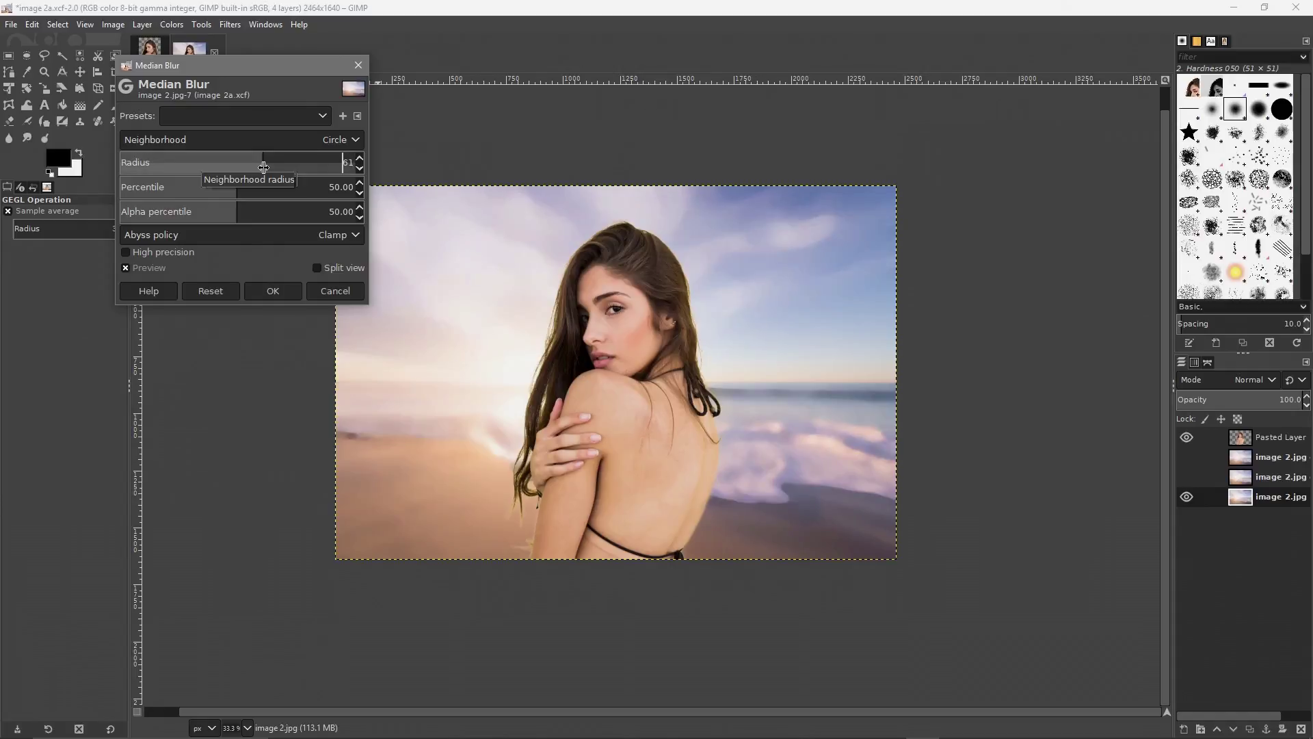
scroll(263, 167, down, 3)
drag(264, 167, 187, 167)
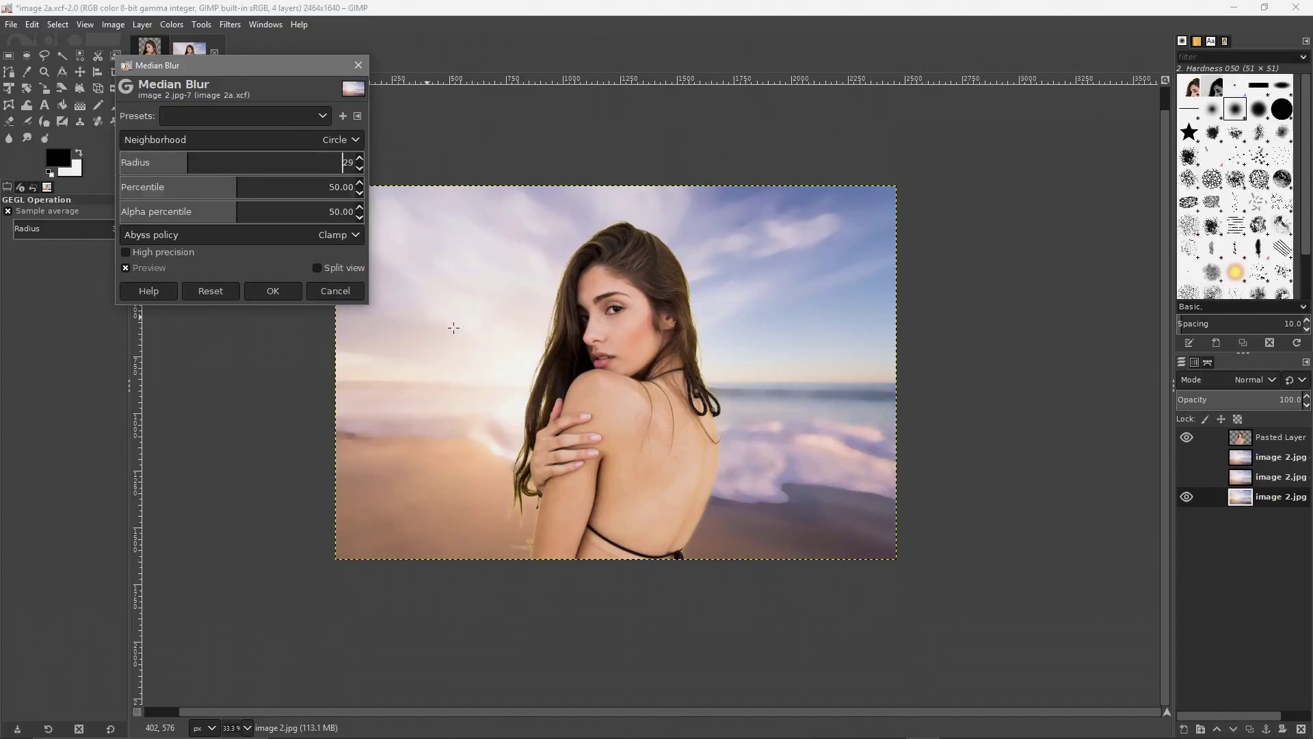
click(261, 293)
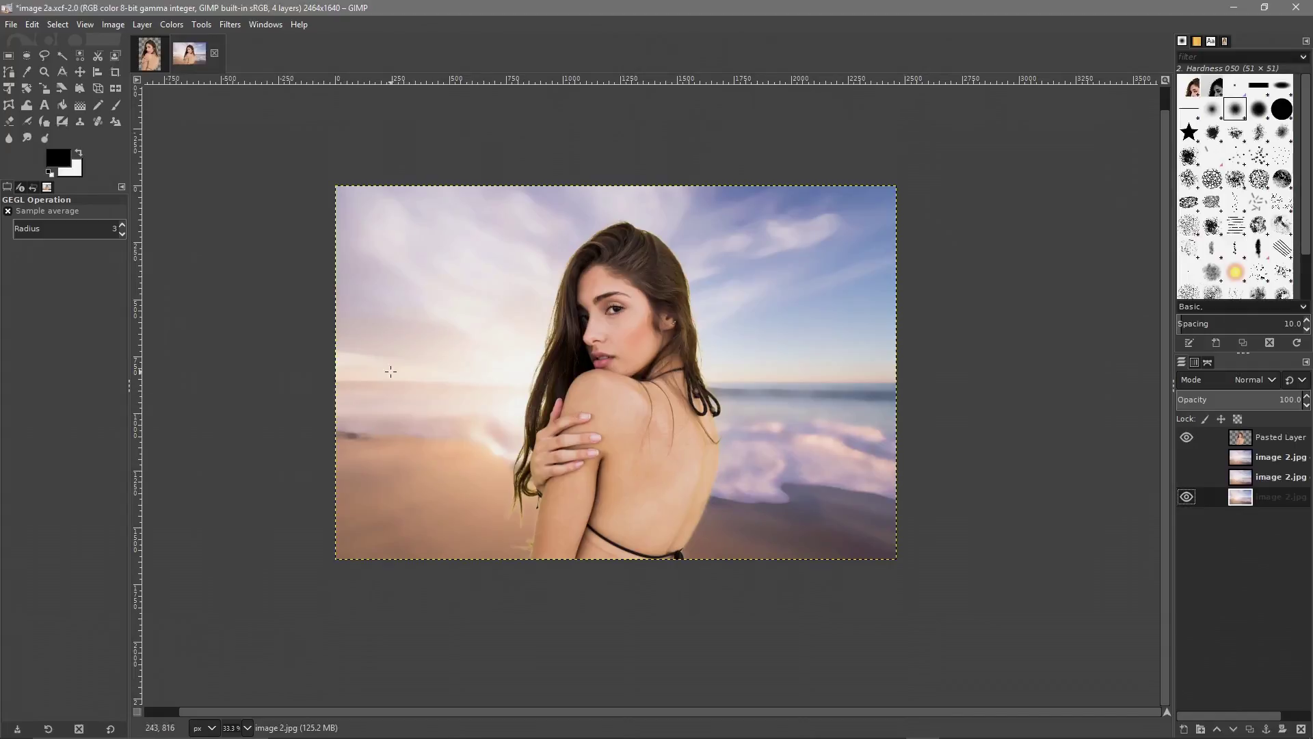
Save image 2a.xcf and export the composite as the JPEG file image 2a.jpg in the GIMP Bokeh Effect Tutorial folder.
click(11, 25)
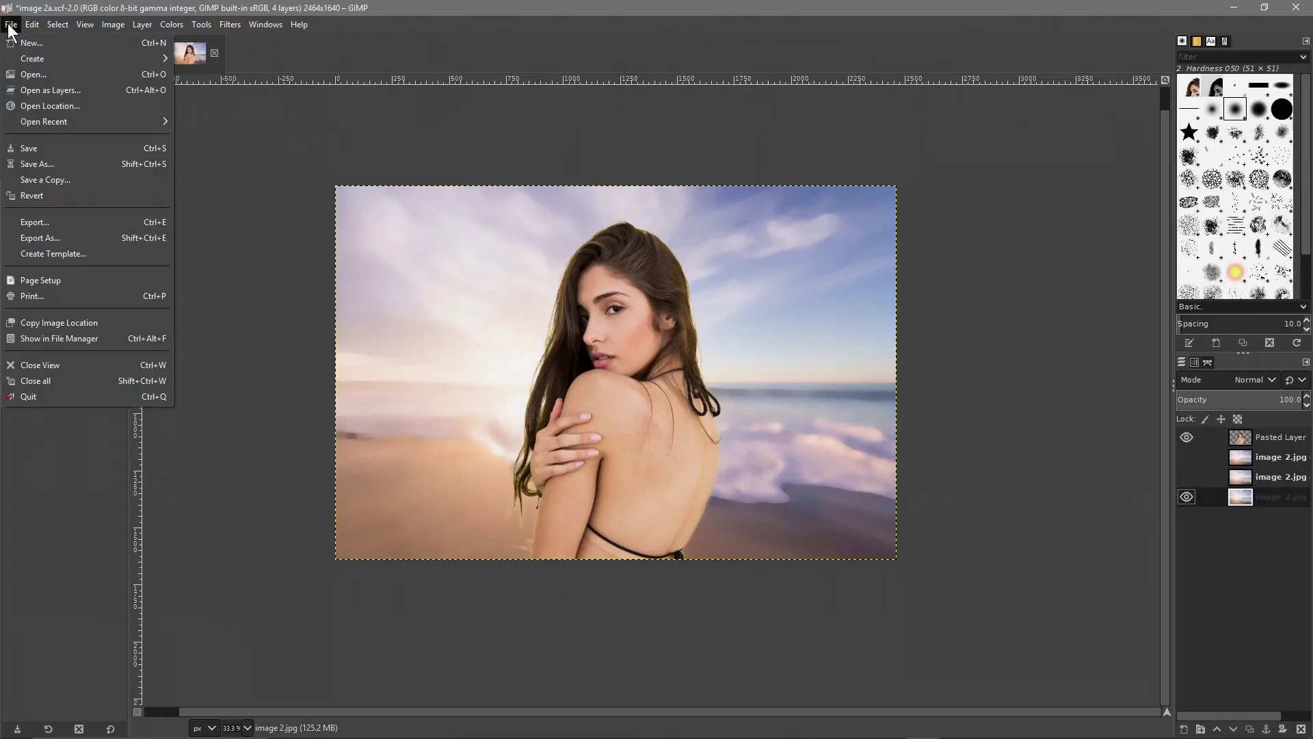
click(44, 148)
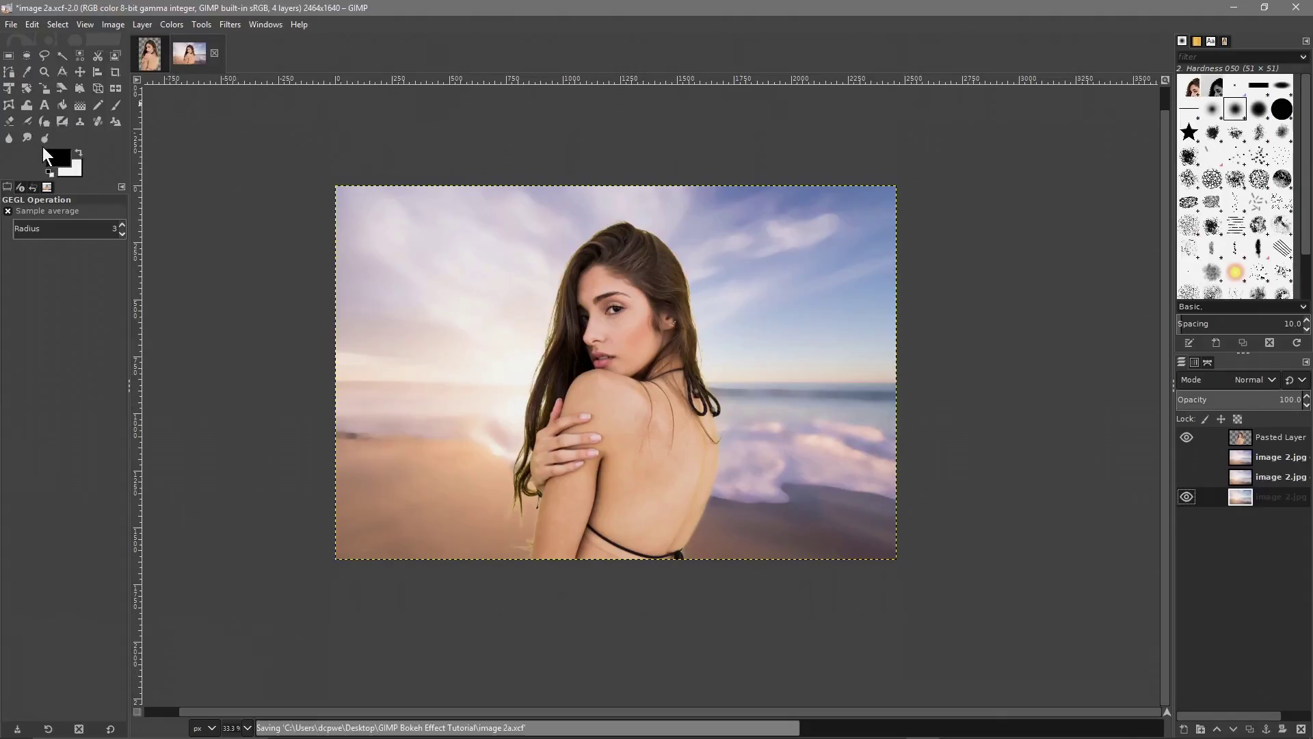
click(15, 27)
click(54, 222)
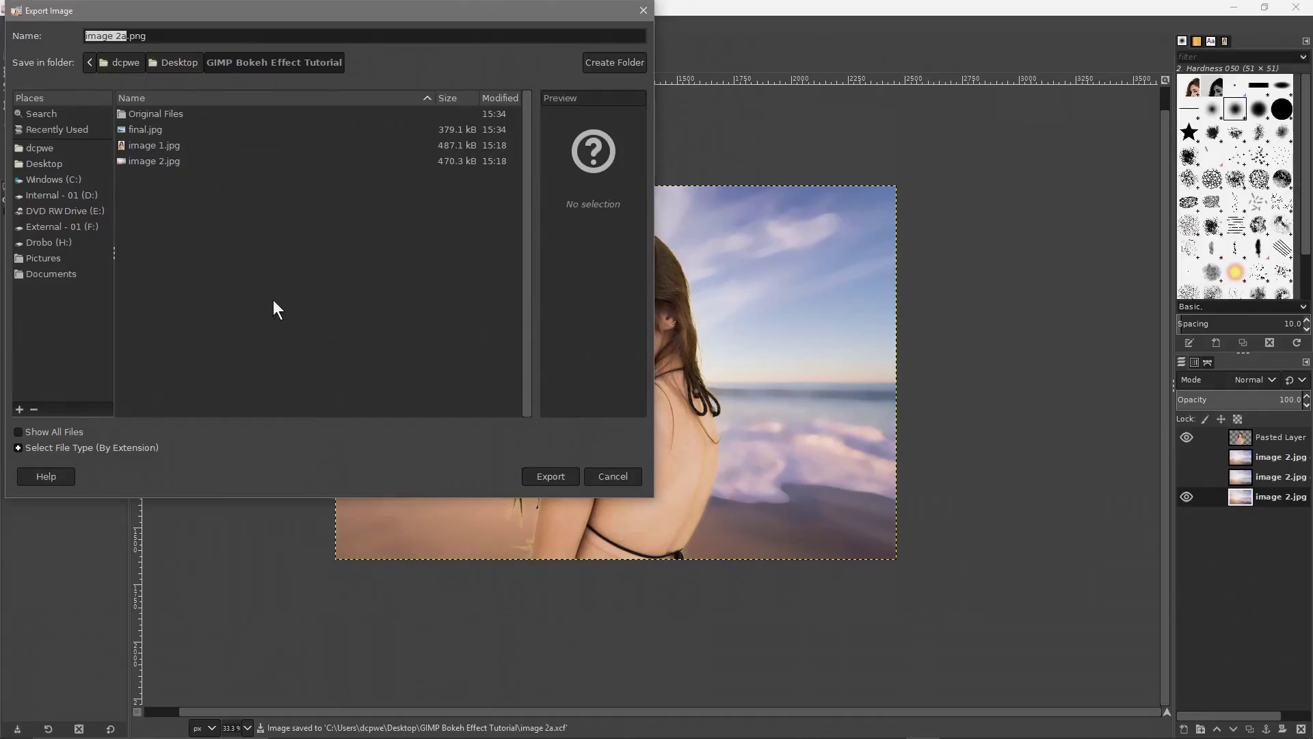
click(77, 448)
scroll(77, 421, down, 2)
scroll(59, 407, down, 2)
scroll(58, 420, down, 3)
click(59, 403)
click(63, 417)
click(128, 38)
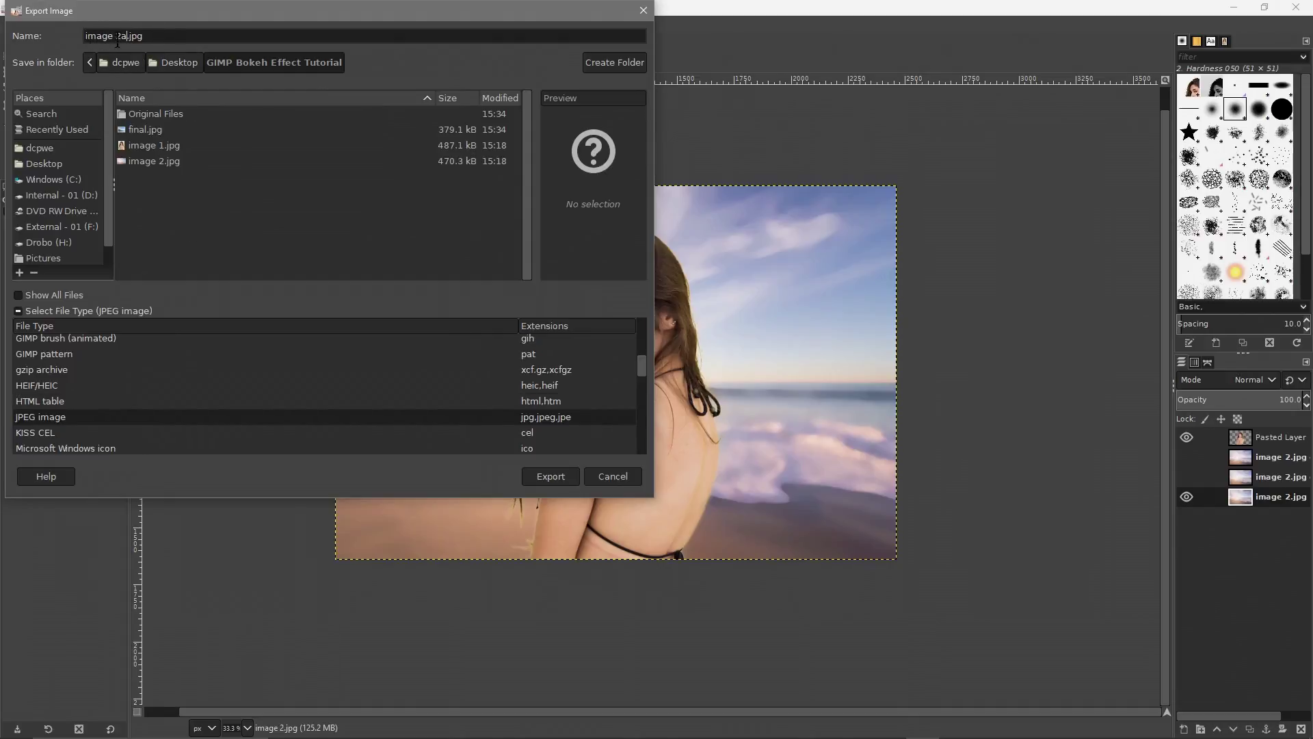
click(564, 474)
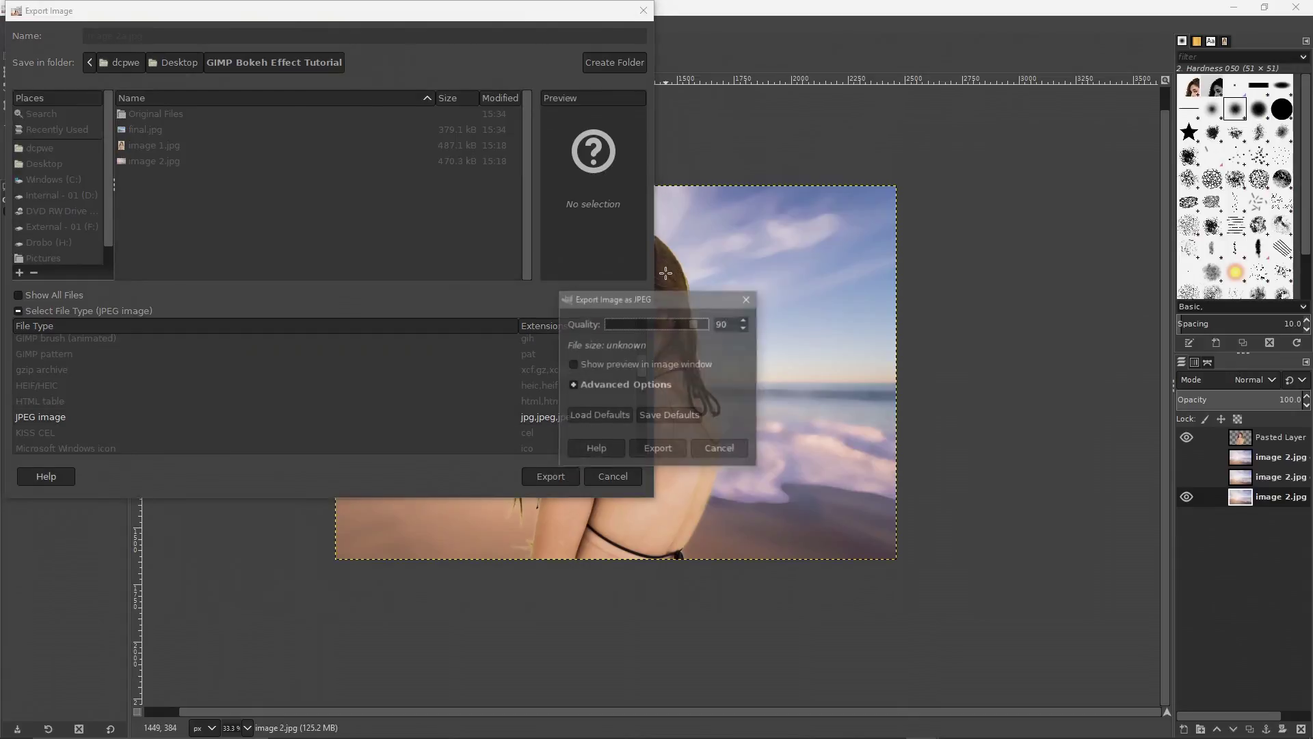
click(665, 449)
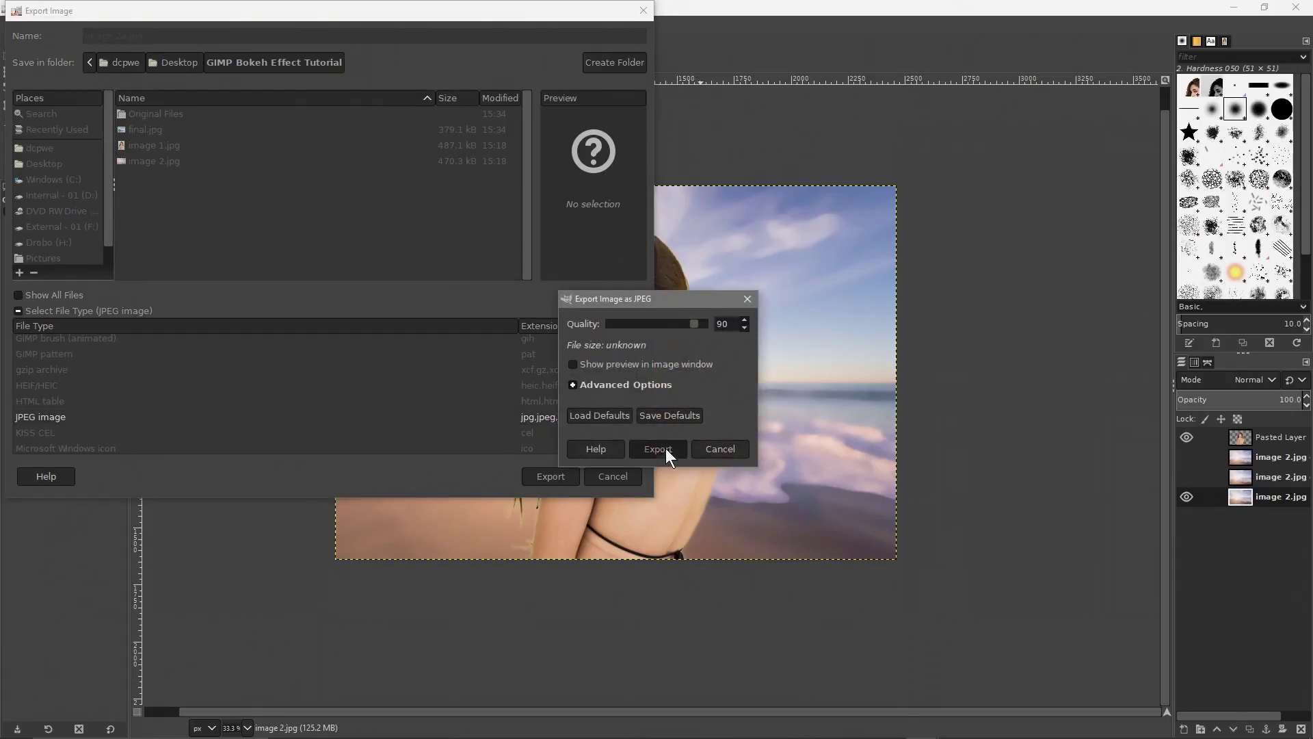
Hide the lowest beach layer, then show and select the middle beach layer with the zoom motion blur.
click(1187, 496)
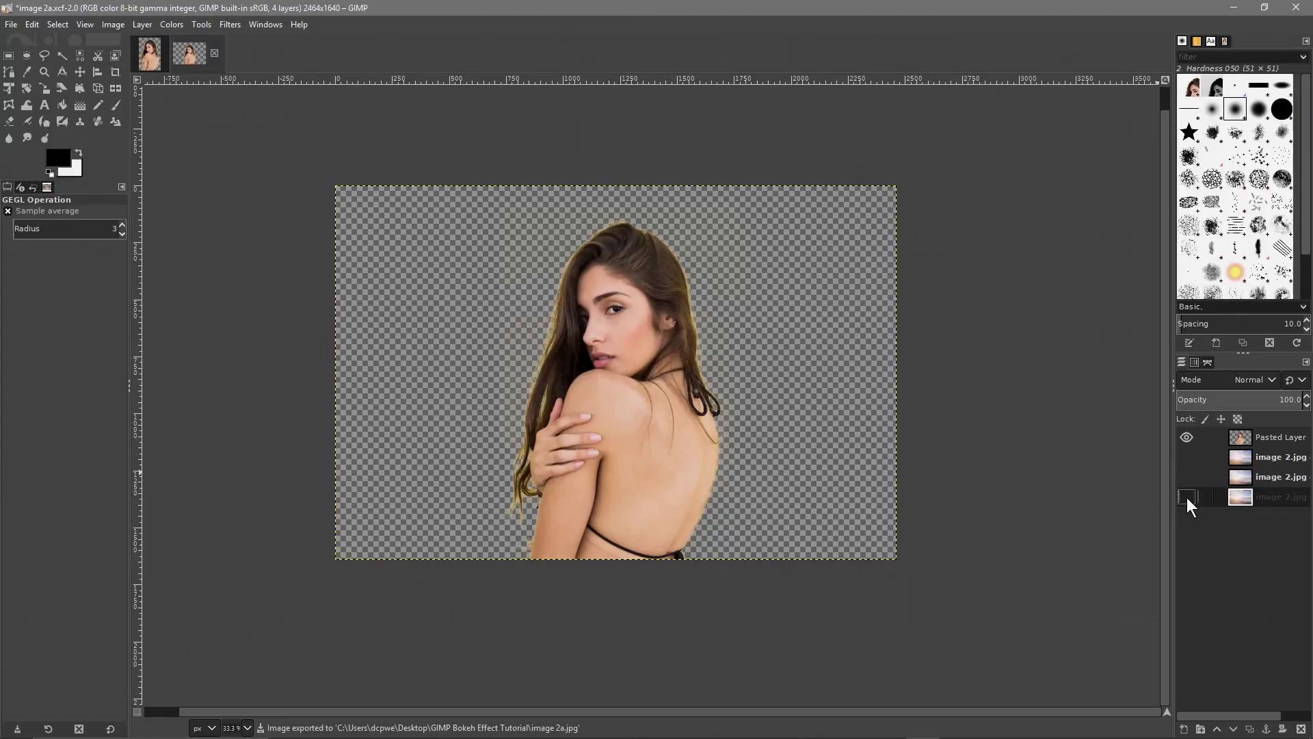
click(1188, 477)
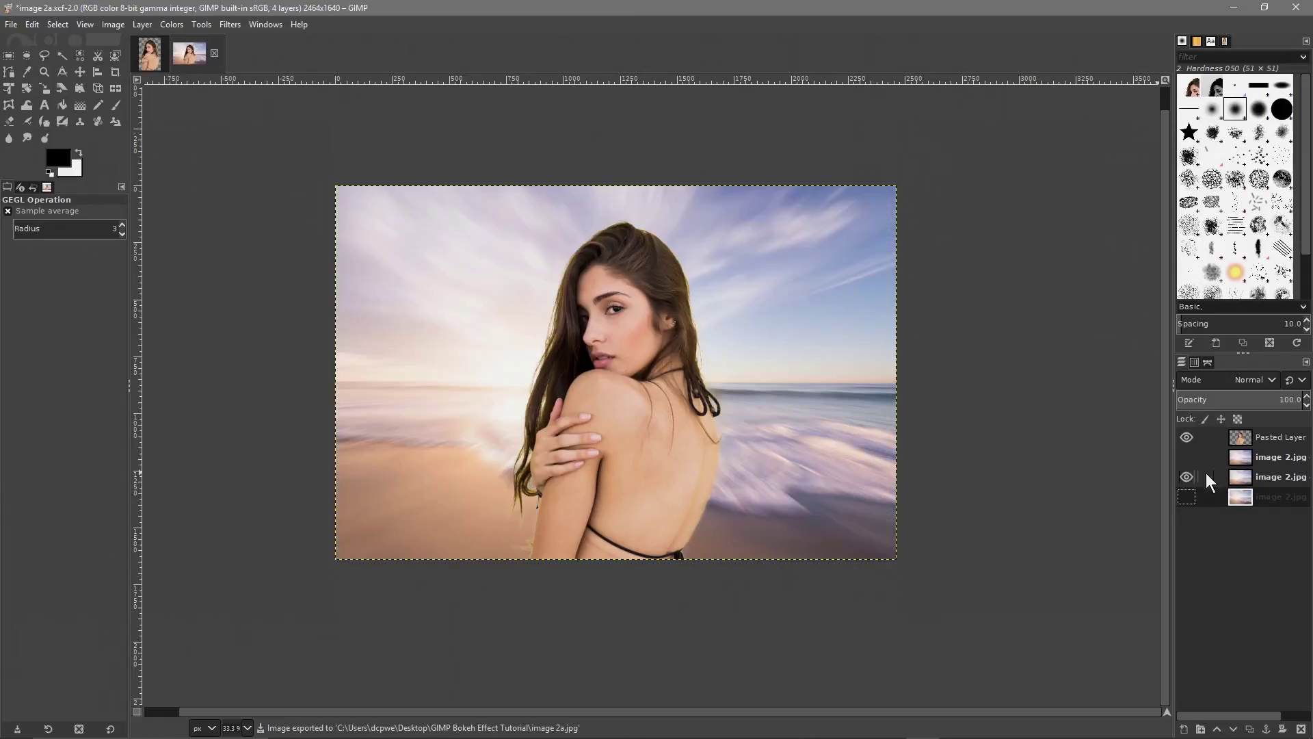
click(1265, 476)
Export the zoom-blurred version of the composite as image 2b.jpg in the same folder.
click(11, 25)
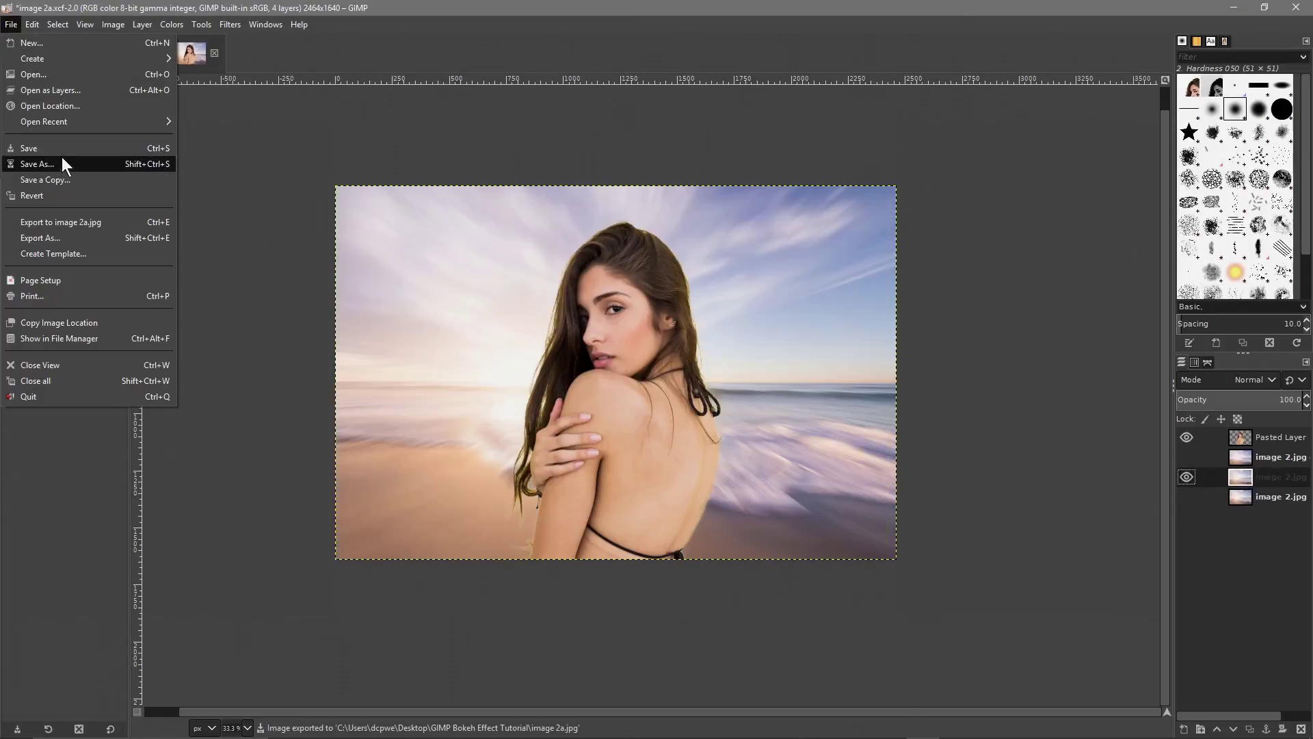
click(78, 236)
click(124, 34)
key(BackSpace)
text(b)
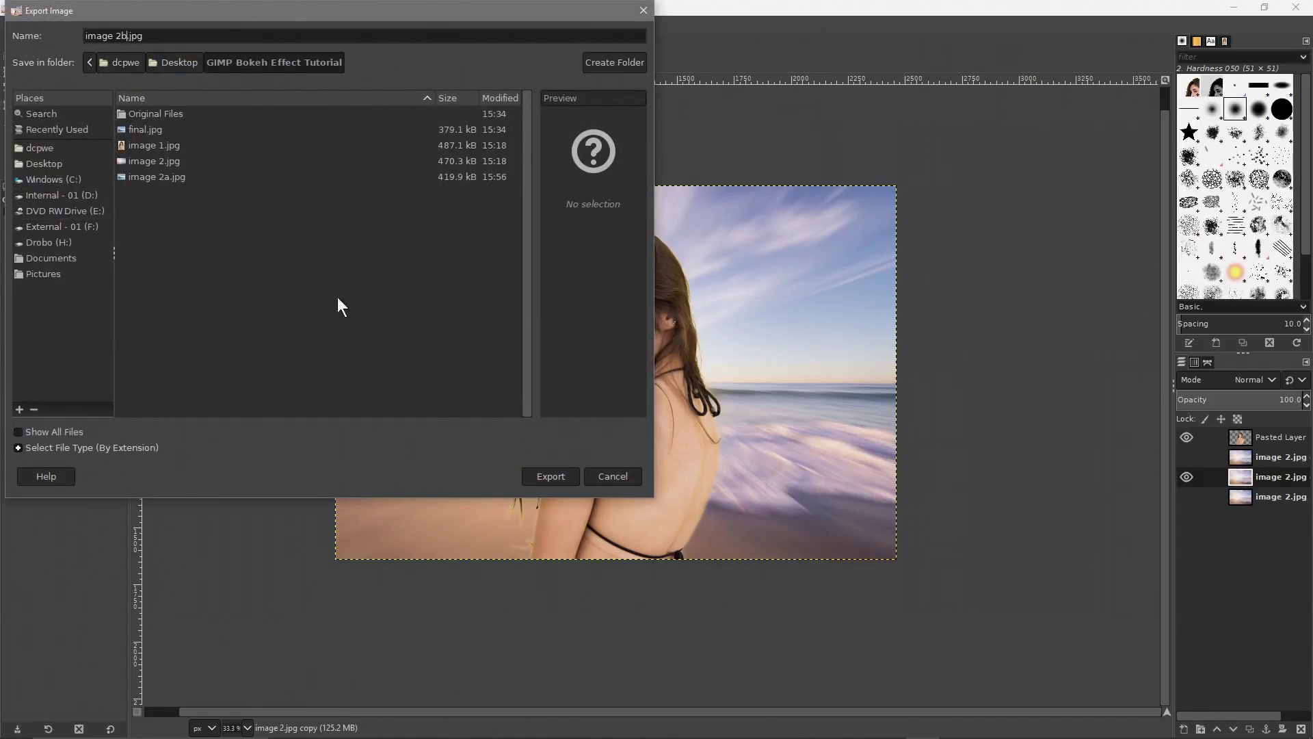
click(569, 478)
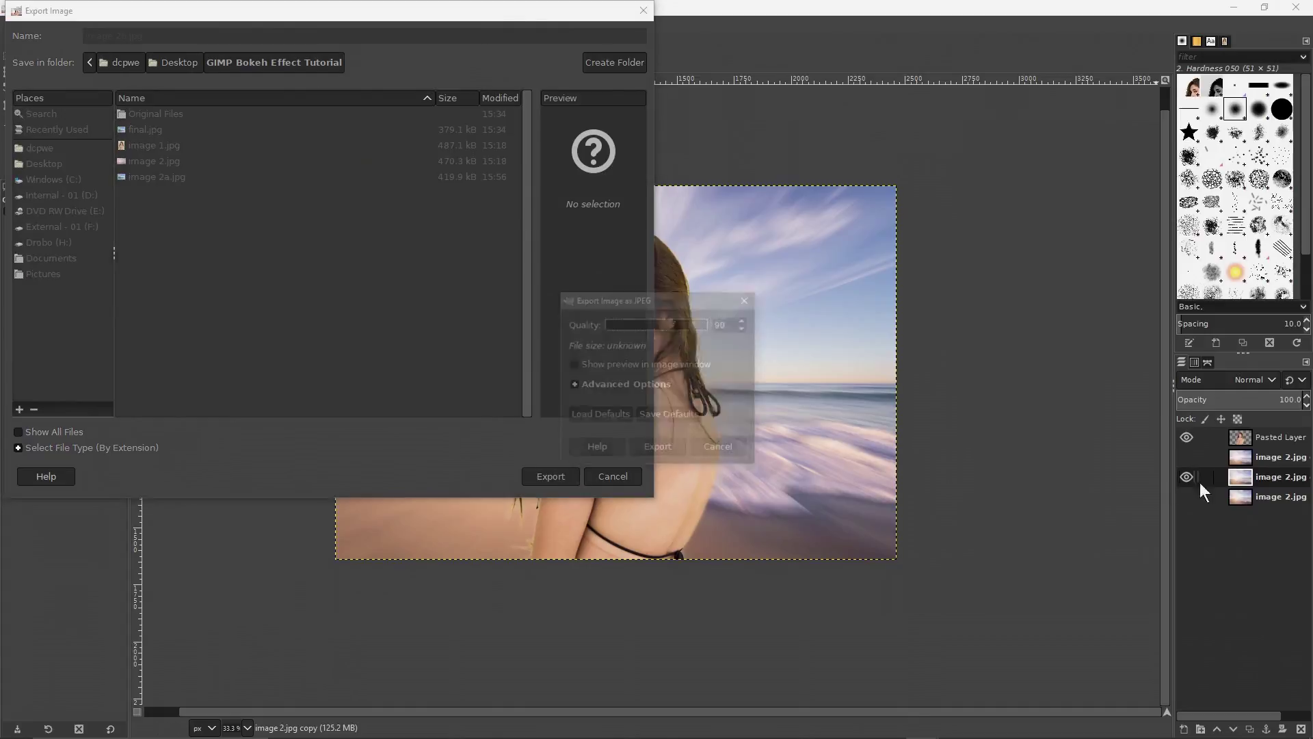
click(642, 449)
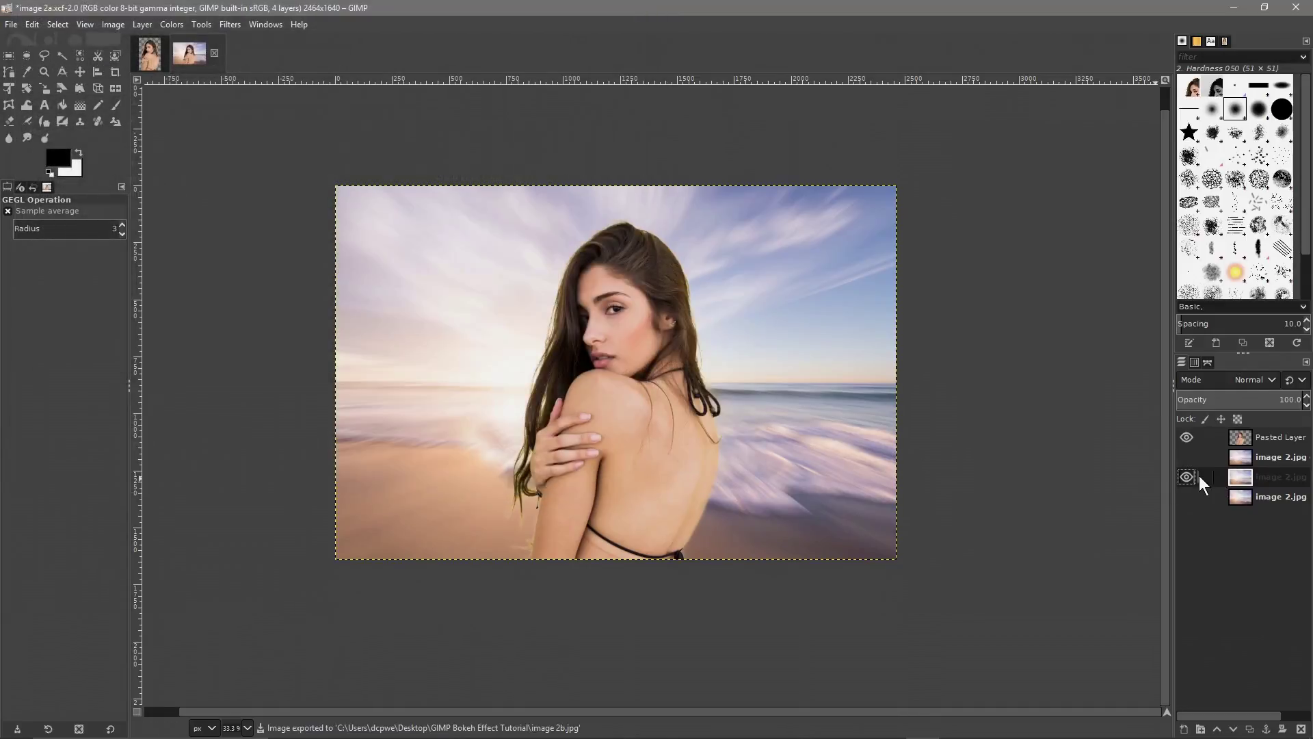
Hide the middle beach layer, then show and select the uppermost image 2.jpg layer.
click(1187, 477)
click(1187, 461)
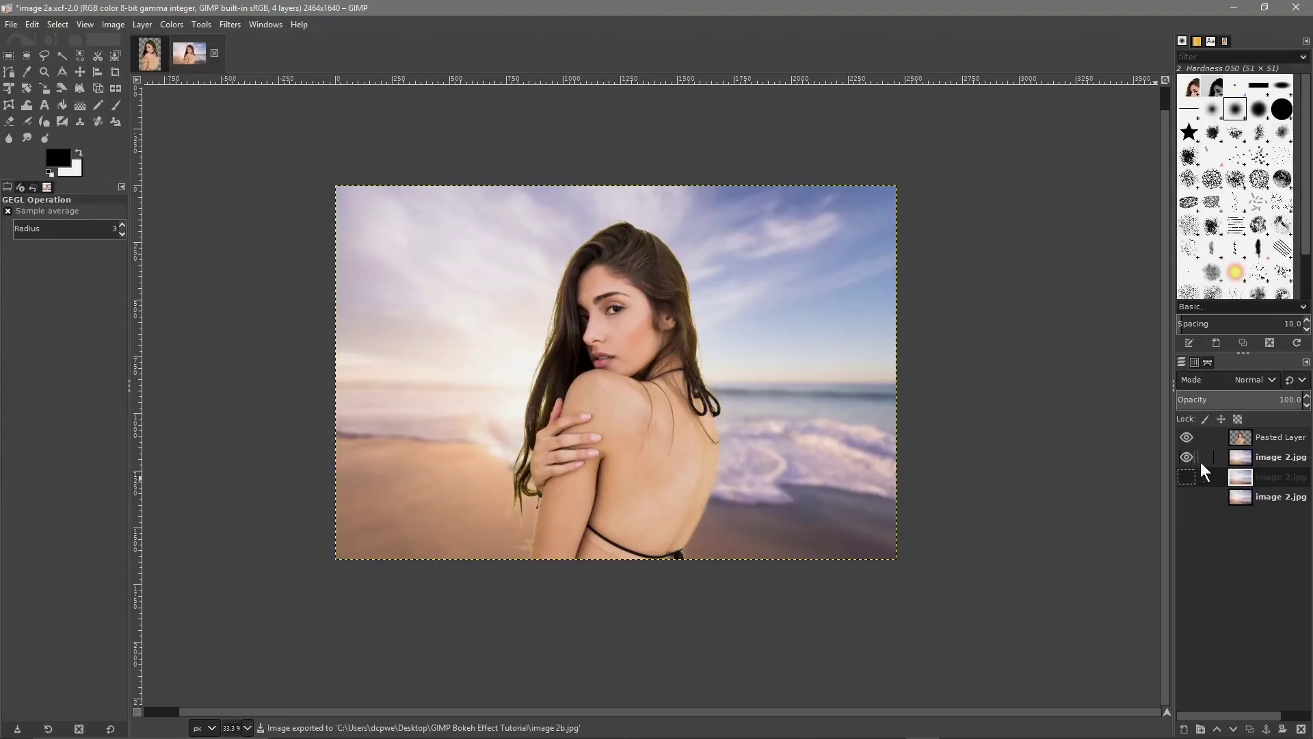
click(1267, 462)
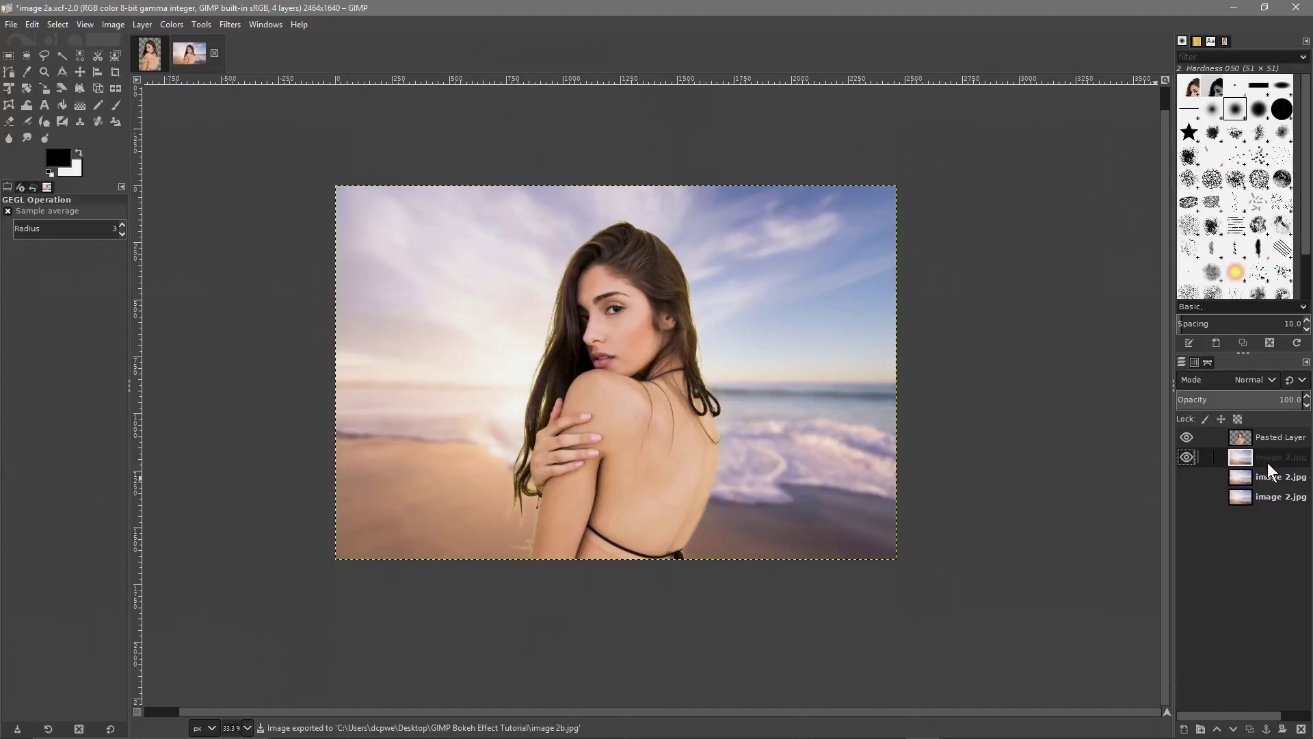
Export the composite with the uppermost beach layer as image 2c.jpg in the same folder.
click(11, 24)
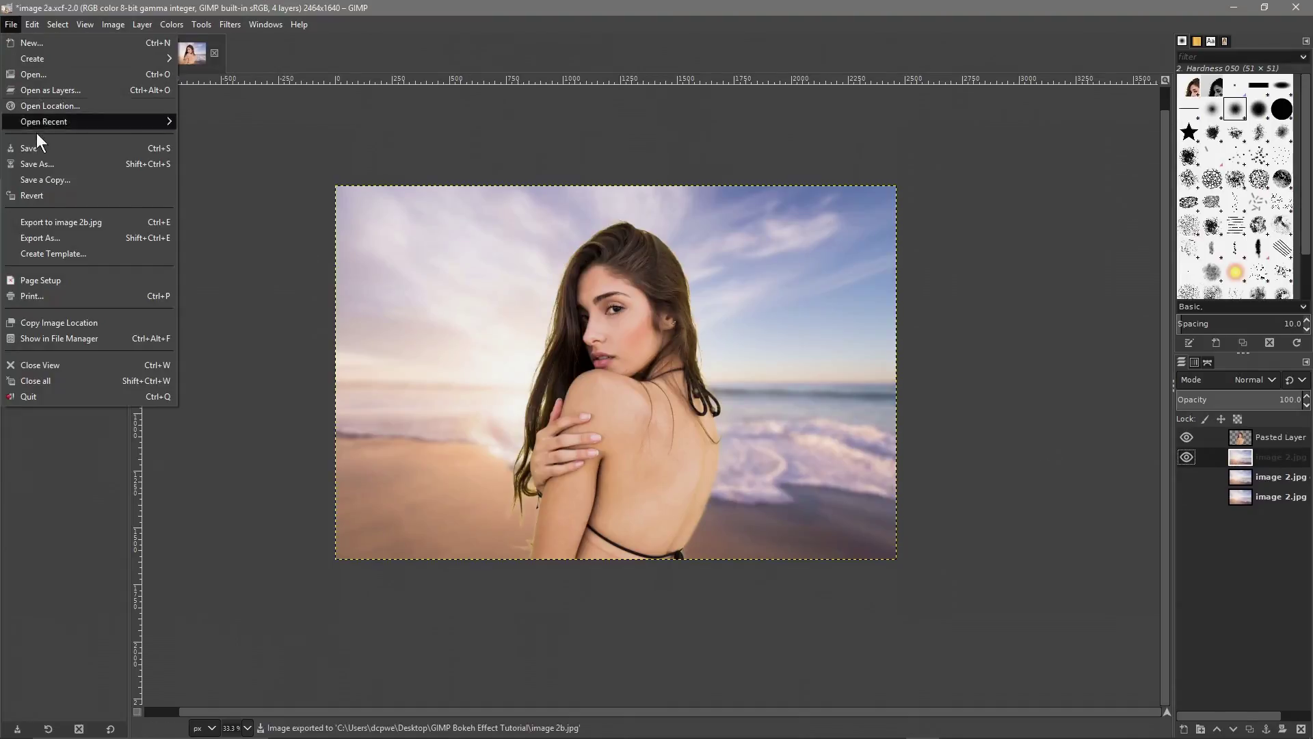
click(64, 236)
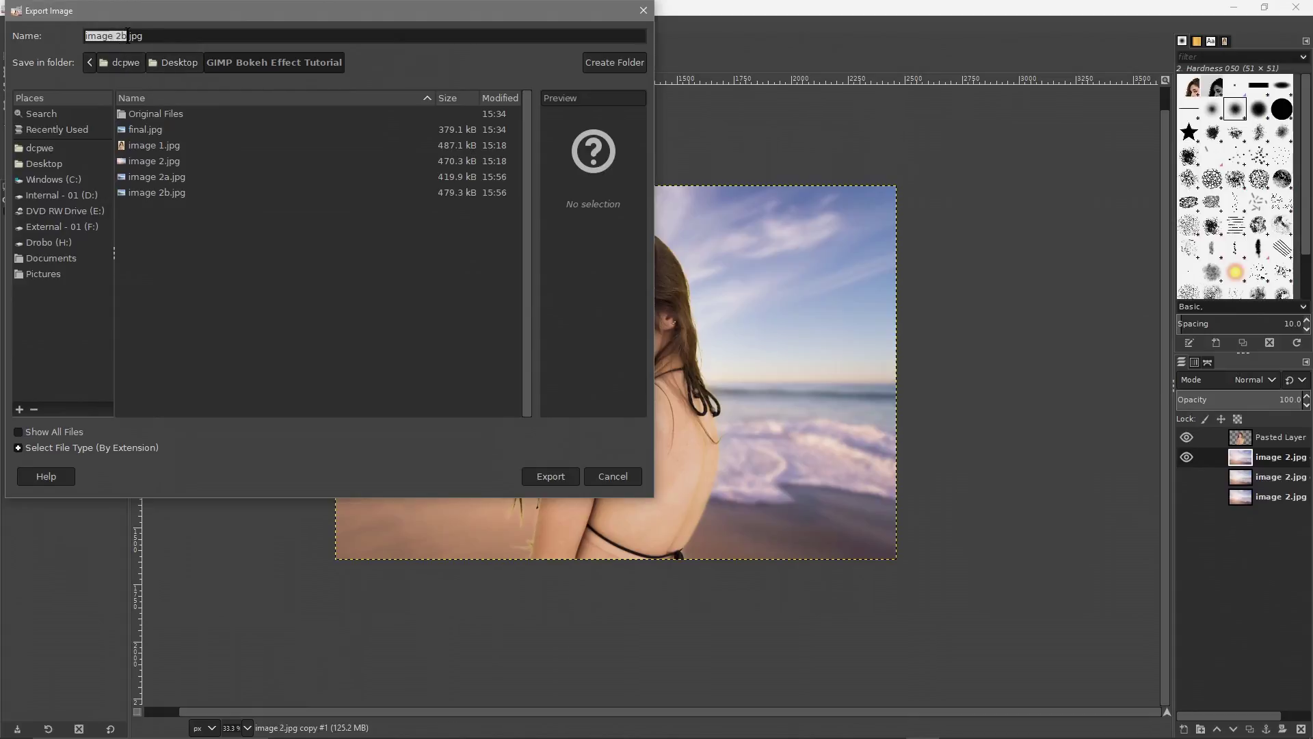
key(Right)
key(BackSpace)
text(c)
click(553, 479)
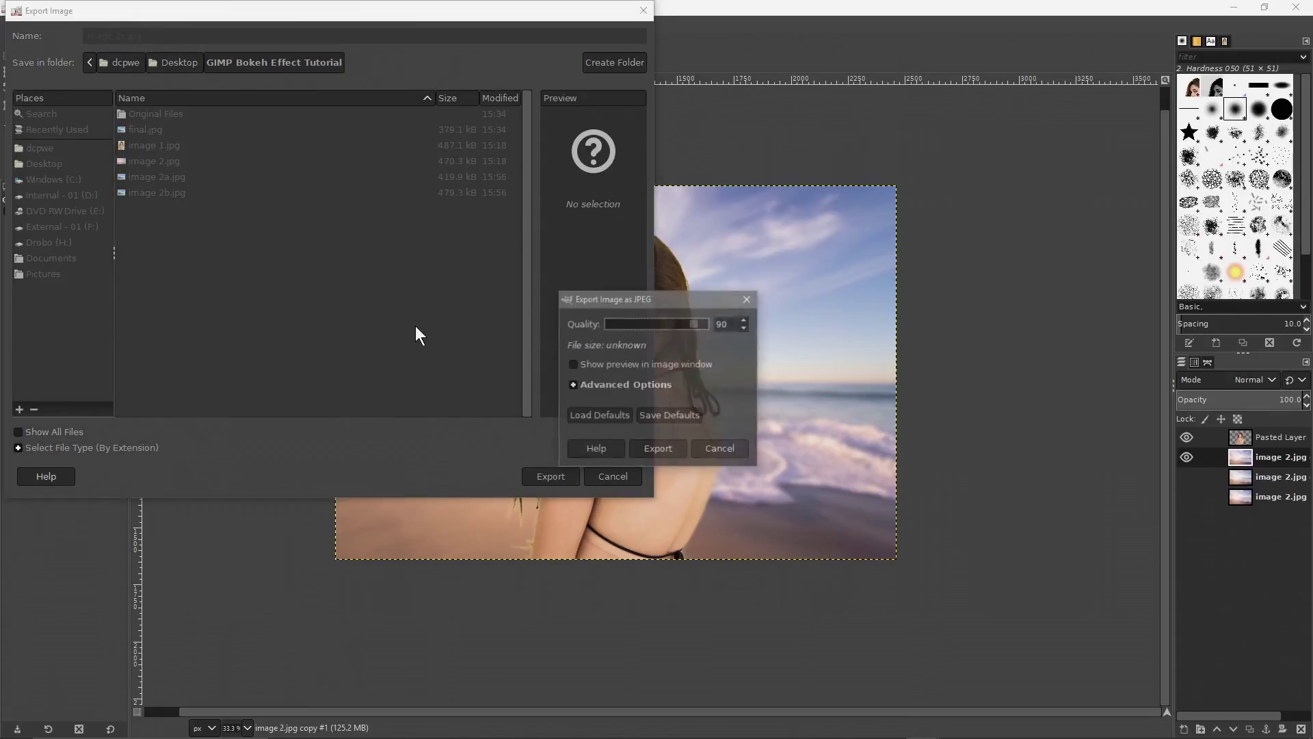
click(658, 449)
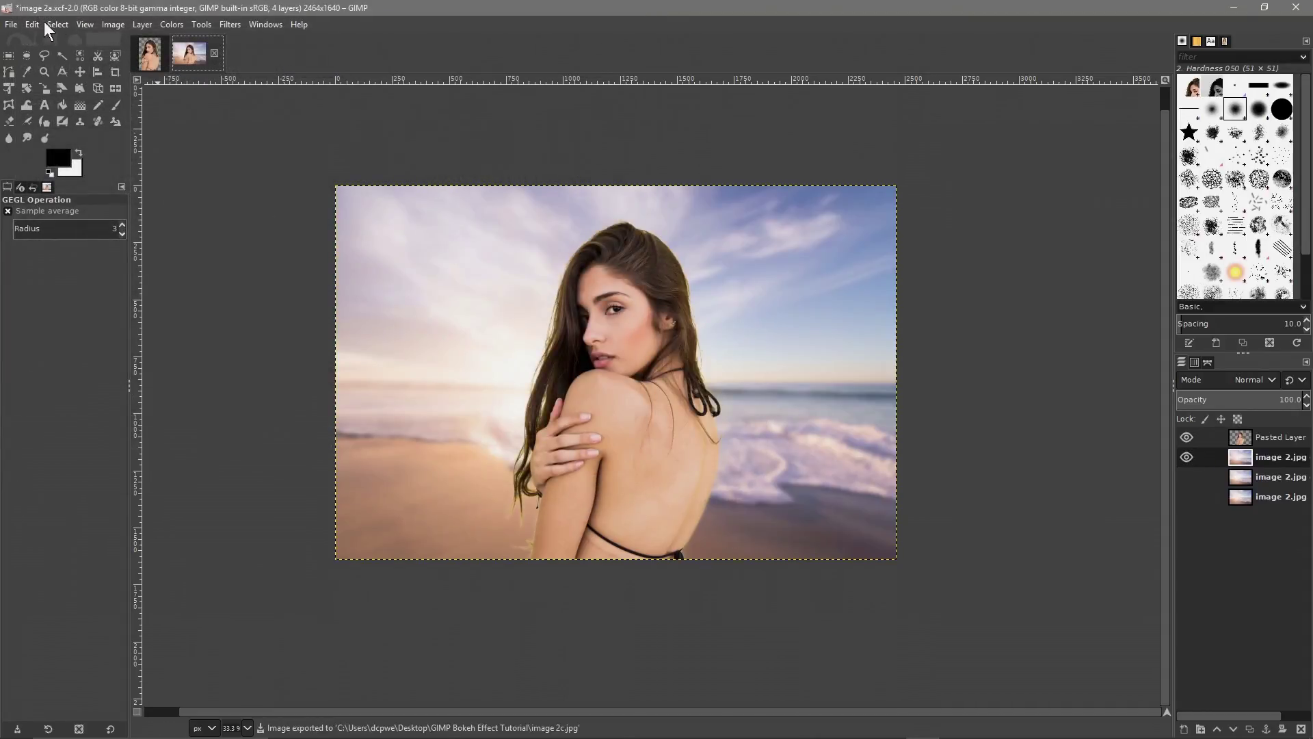
Save image 2a.xcf and close it, save image 1a.xcf, and exit the program.
click(11, 24)
click(24, 148)
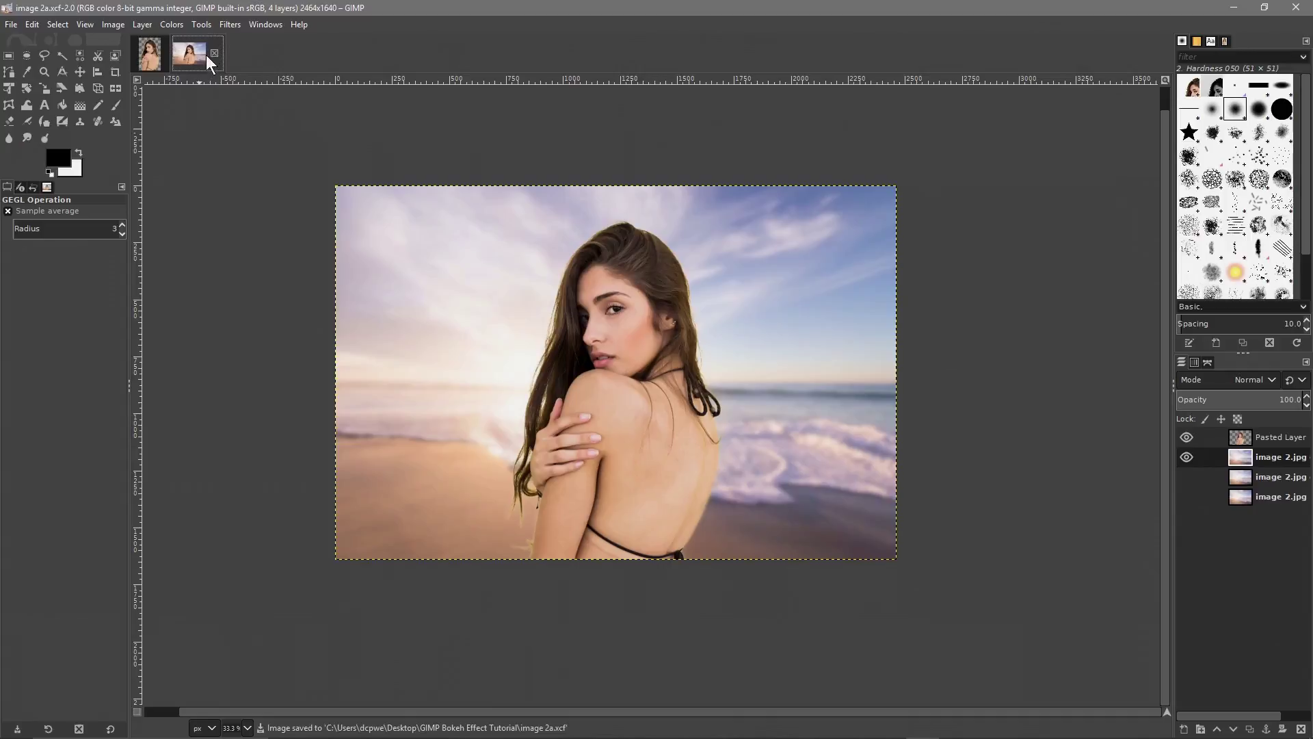
click(214, 53)
click(11, 24)
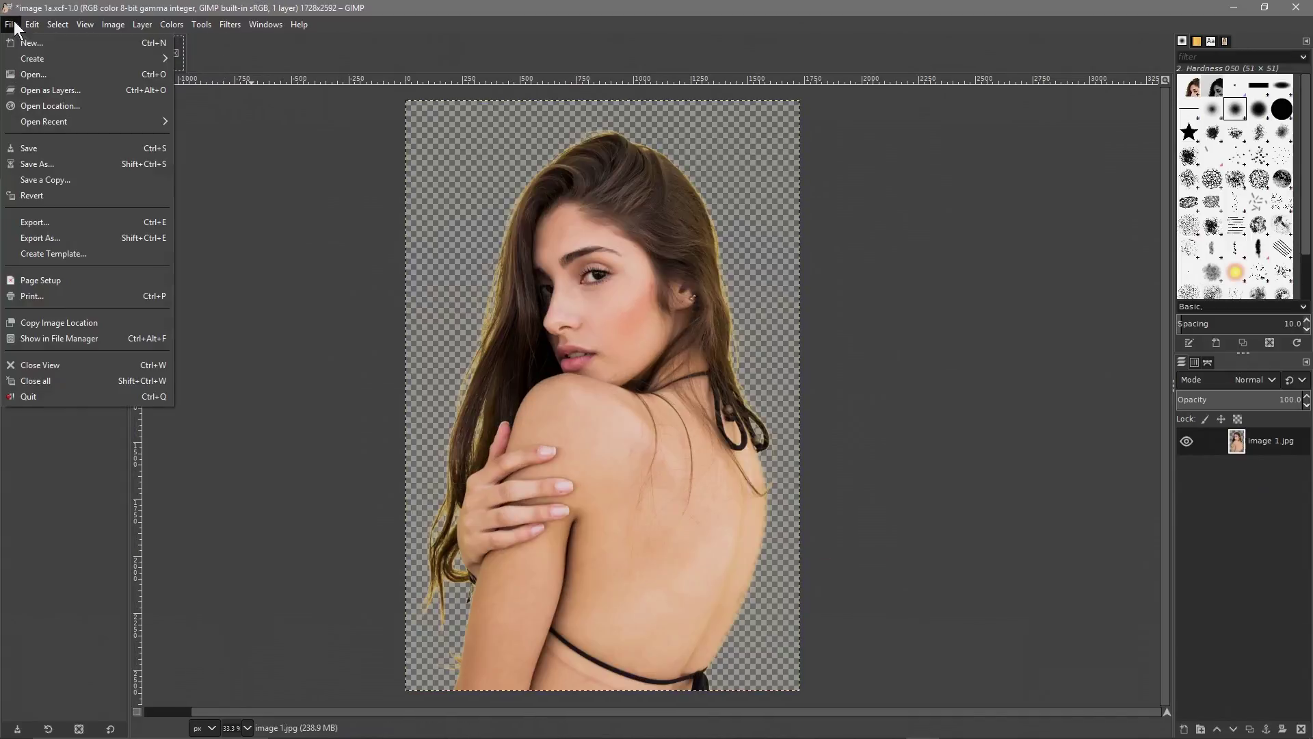
click(24, 147)
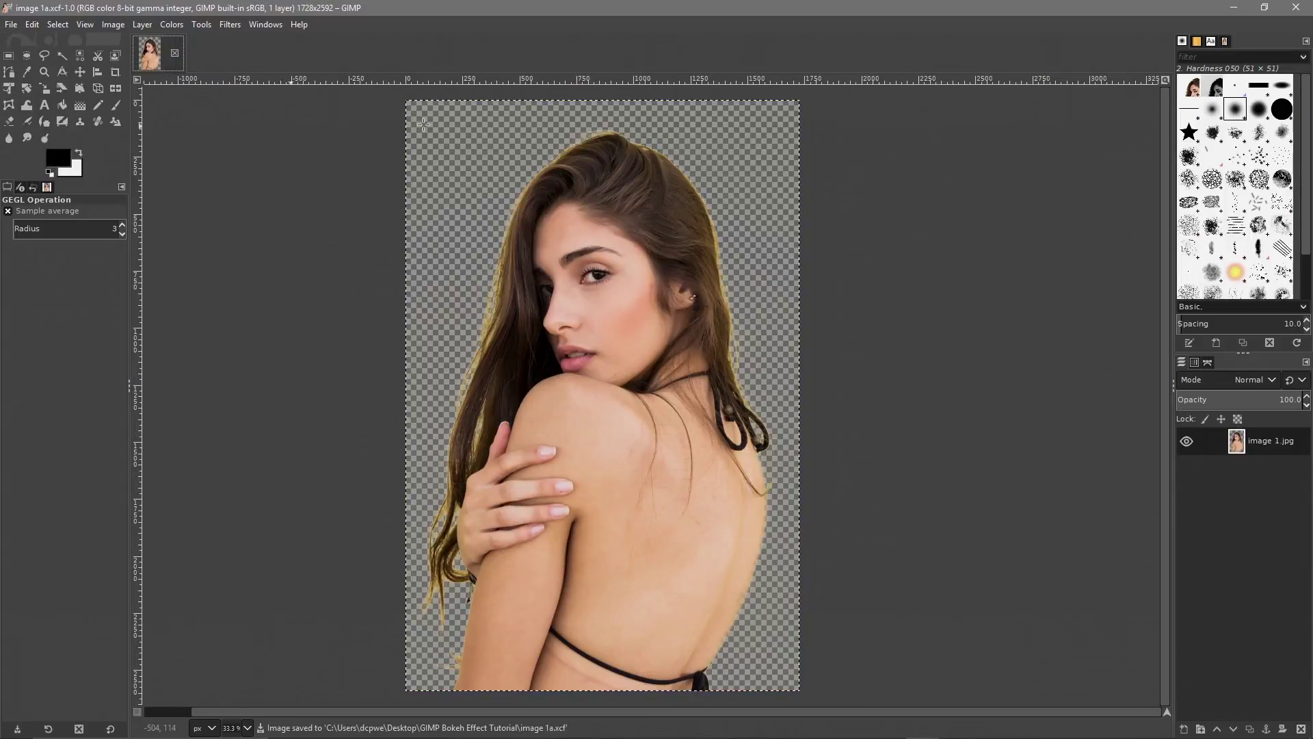
click(1295, 7)
Open the GIMP Bokeh Effect Tutorial folder on the desktop and move final.jpg into the Original Files folder.
double_click(1272, 27)
drag(785, 113, 629, 40)
click(540, 143)
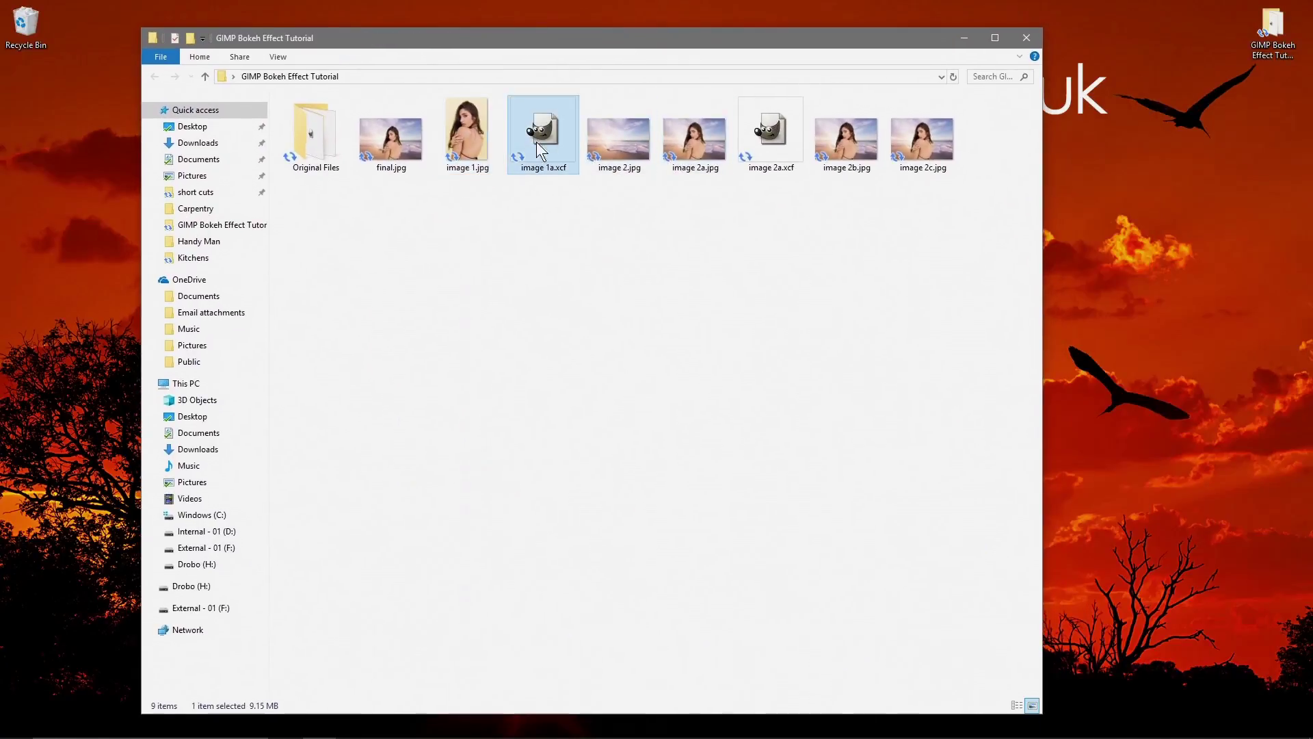
drag(547, 130, 318, 158)
click(544, 144)
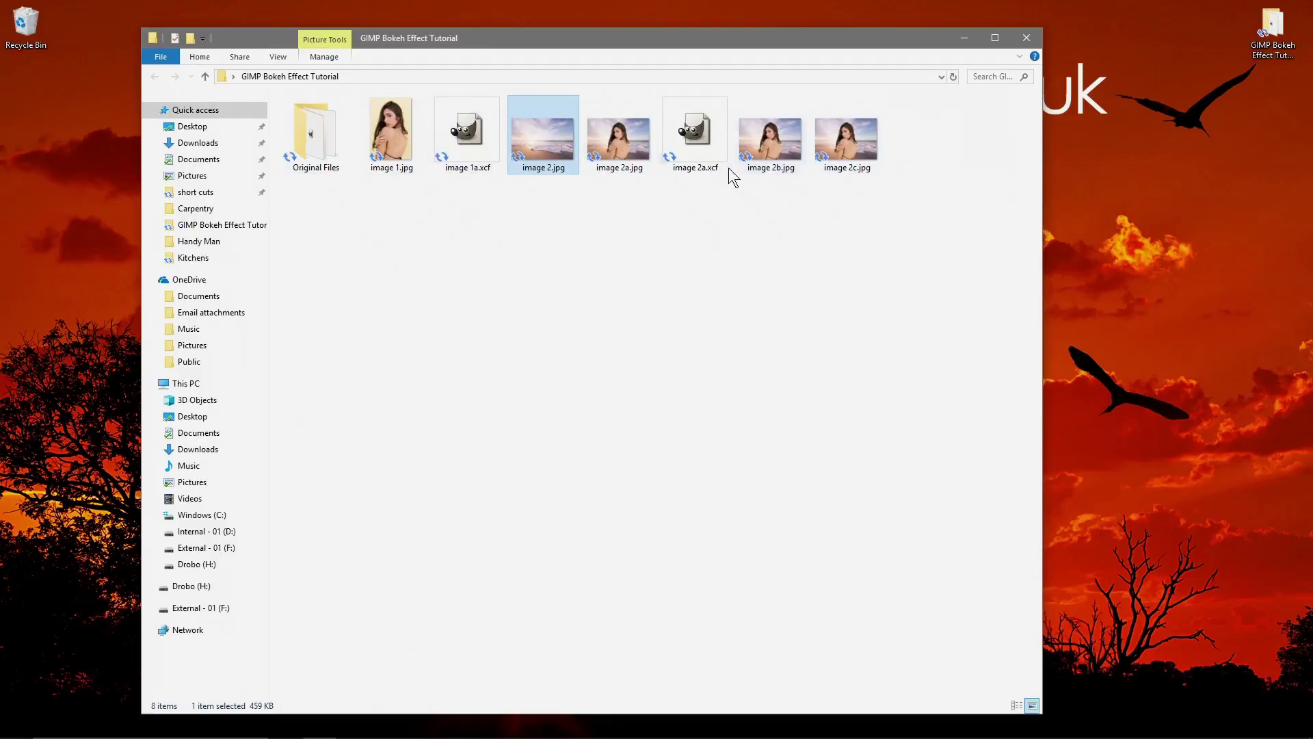
click(707, 147)
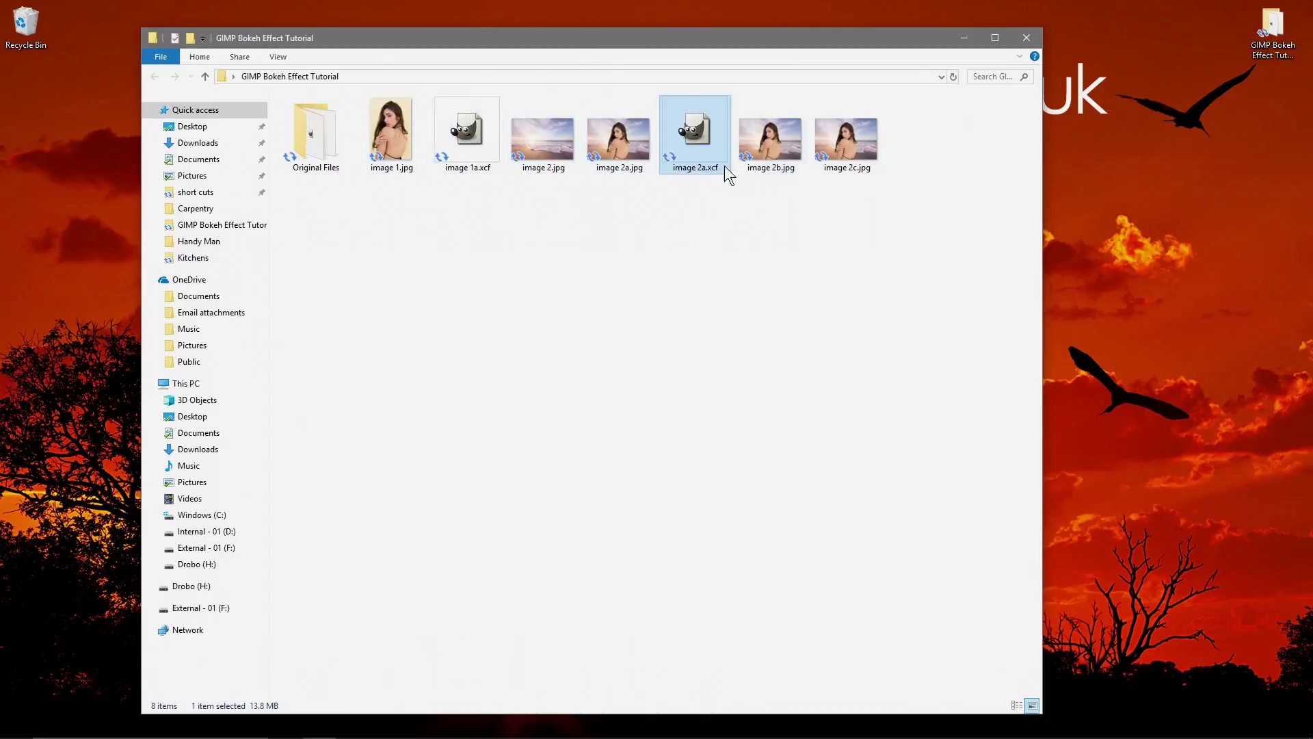
View image 2a.jpg, image 2b.jpg and image 2c.jpg maximized in Photos, compare their background blurs, and close the viewer.
double_click(612, 156)
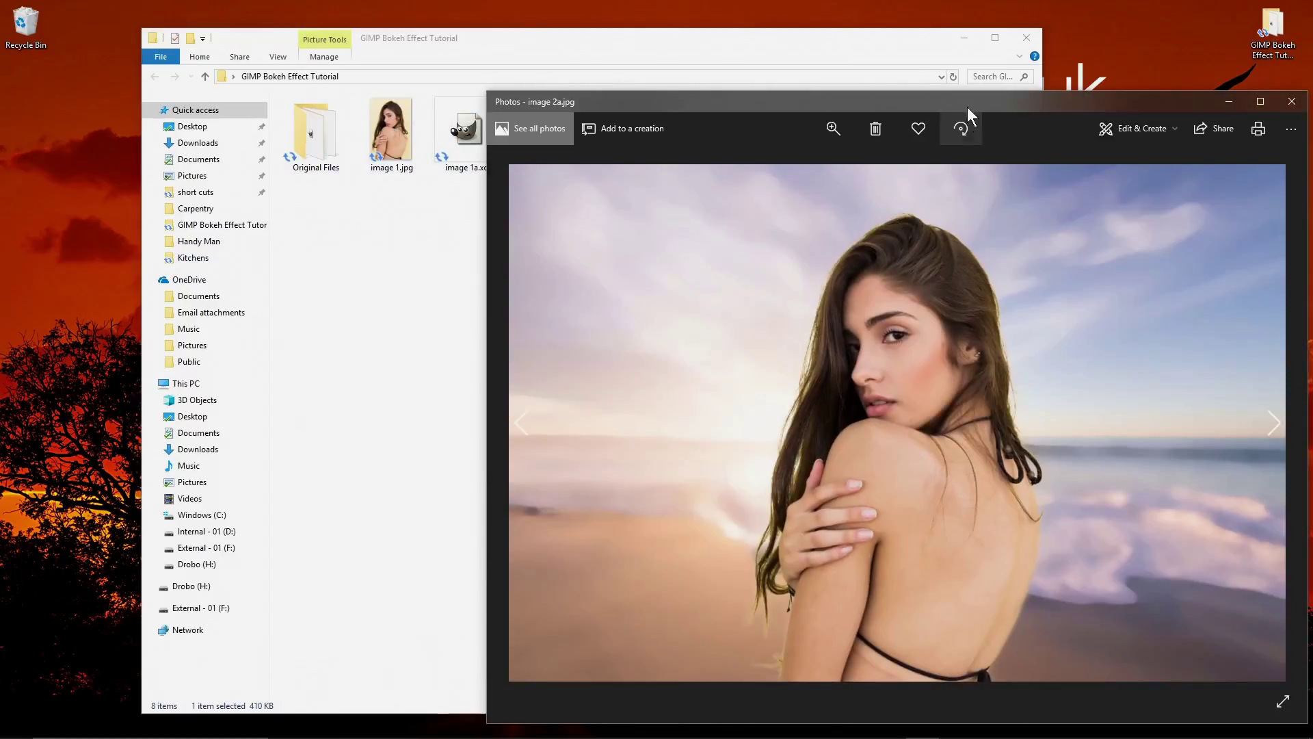
double_click(969, 101)
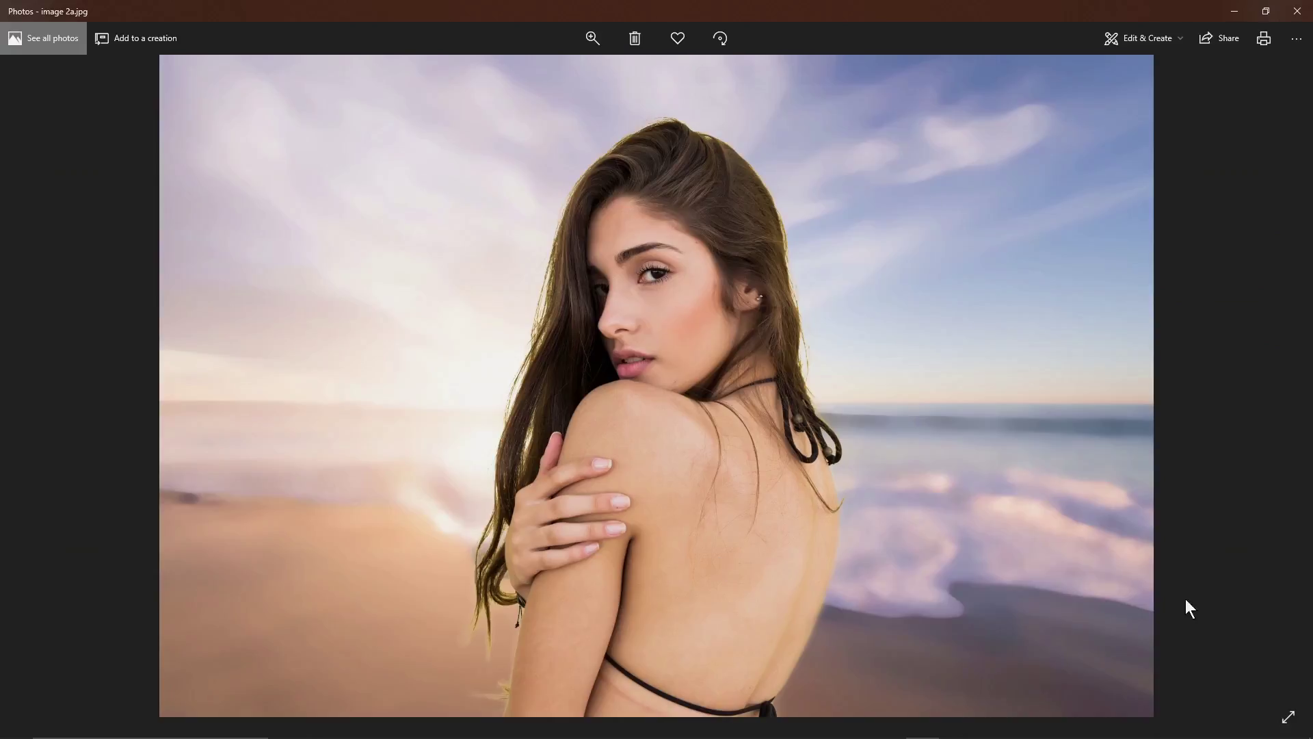
click(1274, 390)
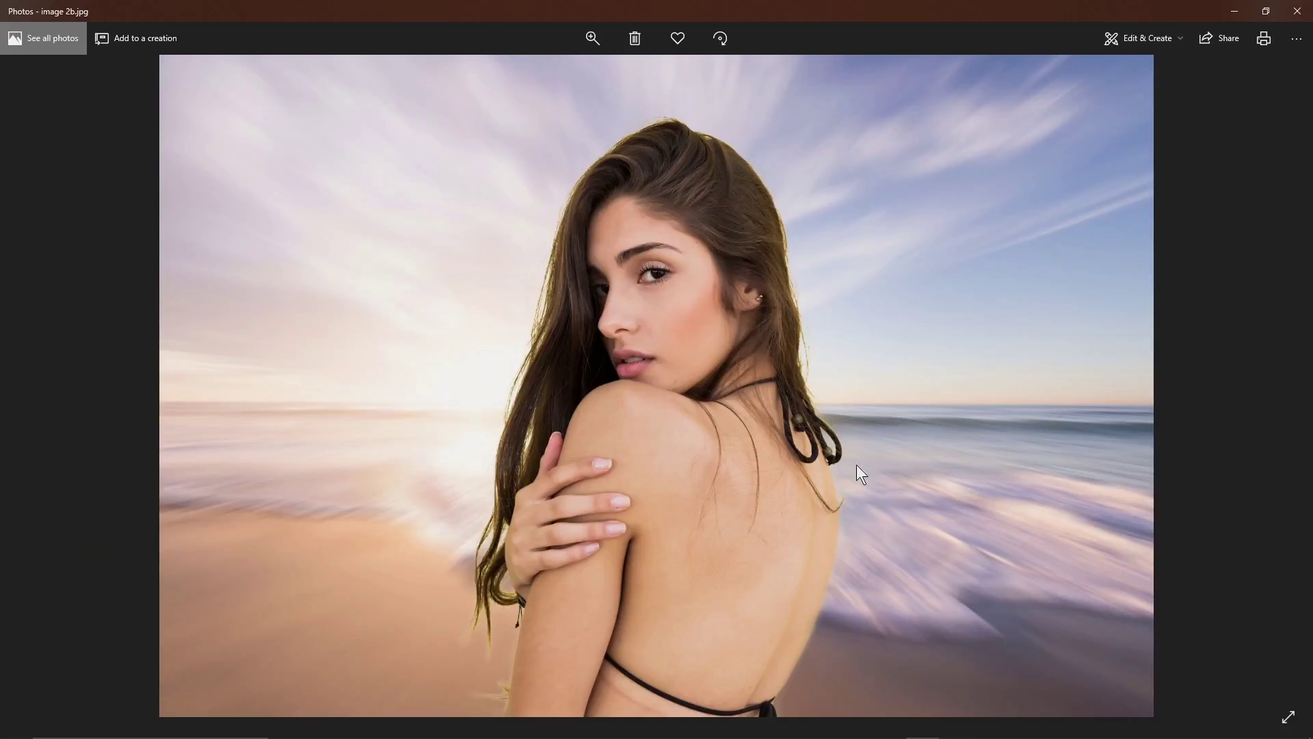
click(1272, 390)
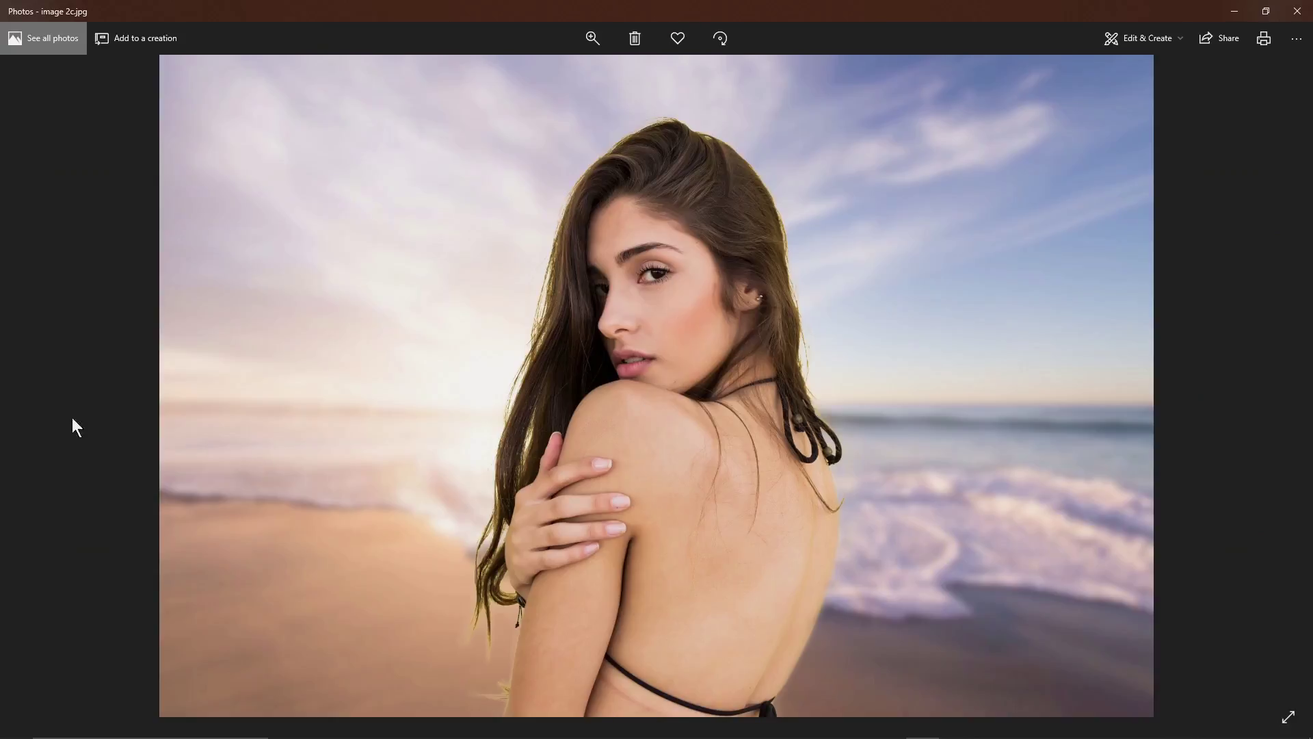
click(35, 375)
click(36, 376)
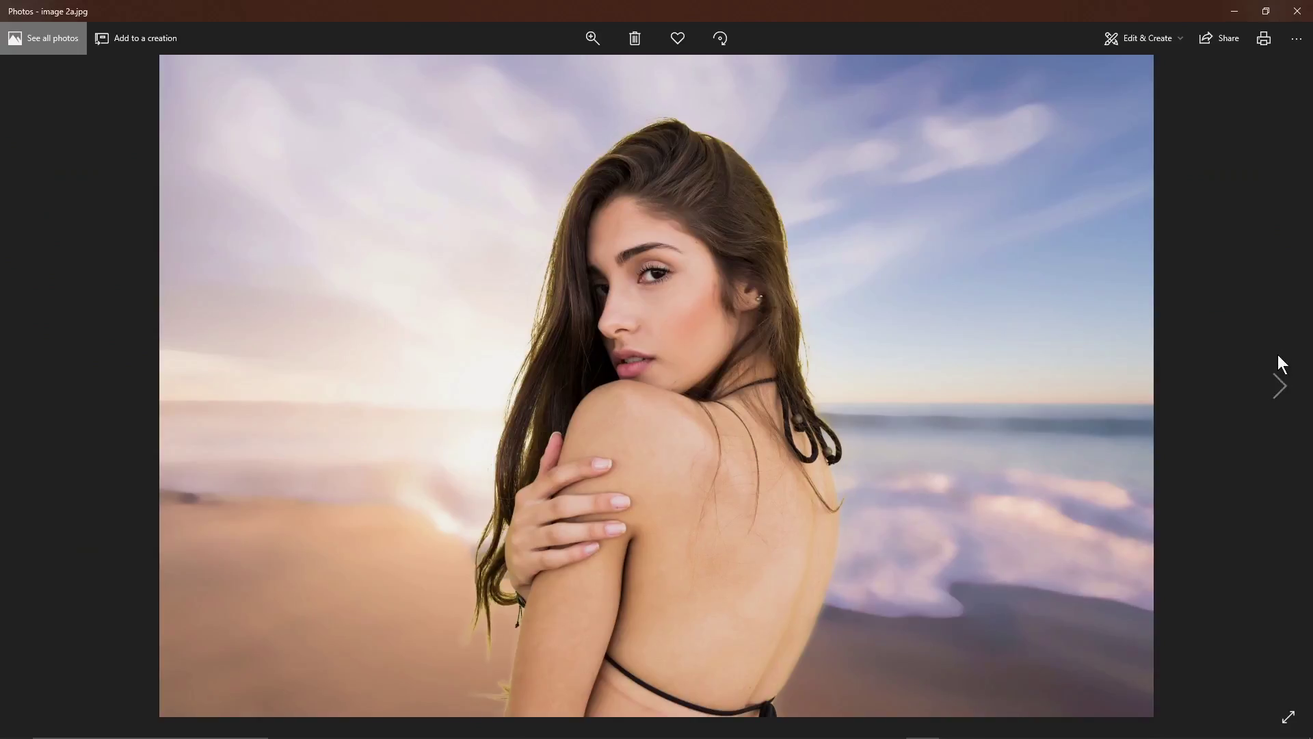
click(1279, 386)
click(1279, 386)
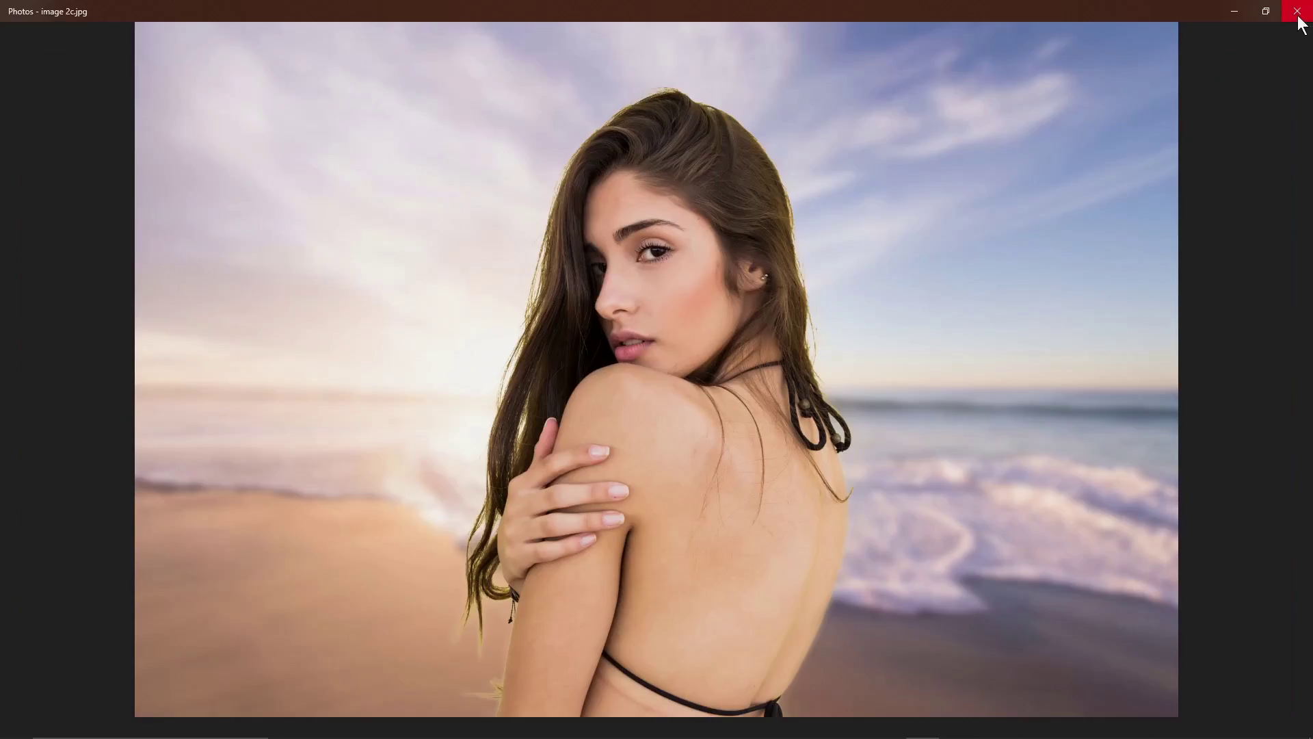
click(1298, 17)
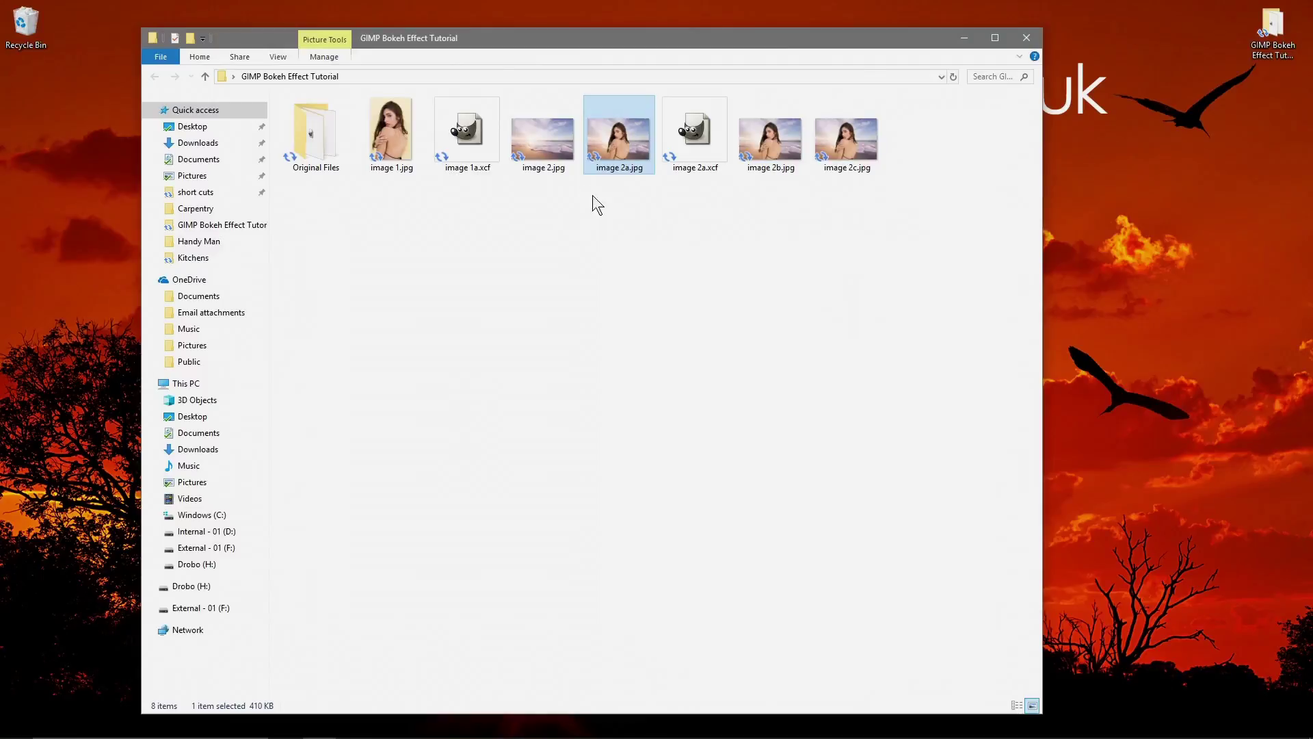
click(393, 137)
click(515, 143)
click(399, 150)
click(539, 159)
click(527, 251)
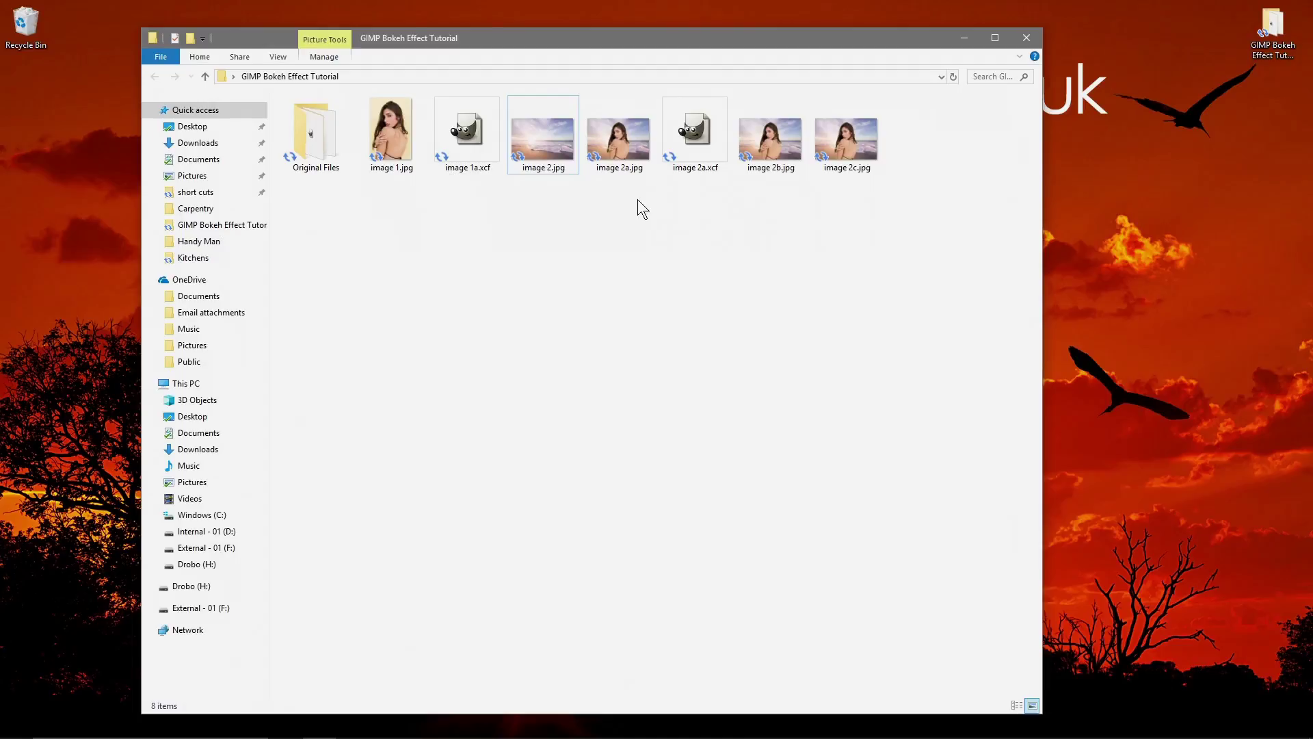
Reopen image 2a.xcf in GIMP and toggle the visibility of the image 2.jpg beach layers to compare their blurs.
double_click(705, 131)
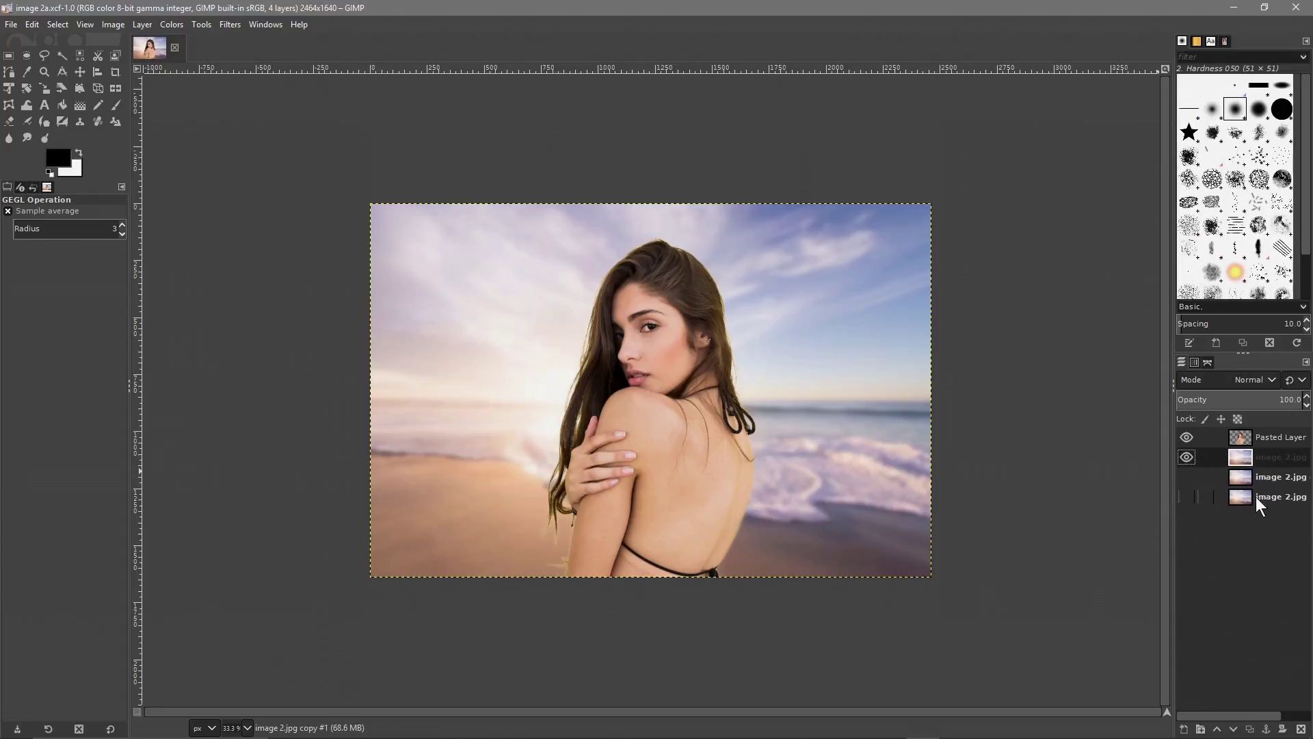
click(1187, 477)
click(1186, 458)
click(1186, 475)
click(1188, 459)
click(1188, 475)
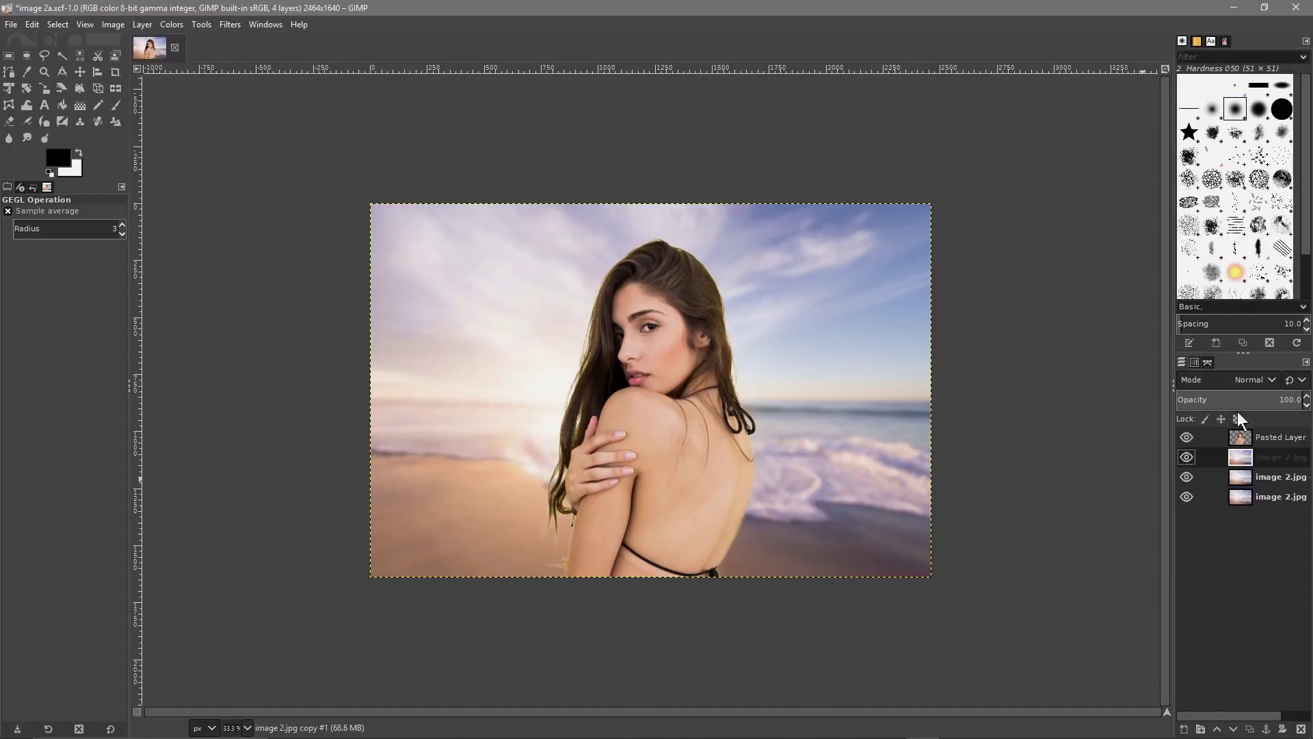
Exit GIMP, discarding the layer visibility changes, and close the GIMP Bokeh Effect Tutorial folder.
click(1306, 7)
click(270, 239)
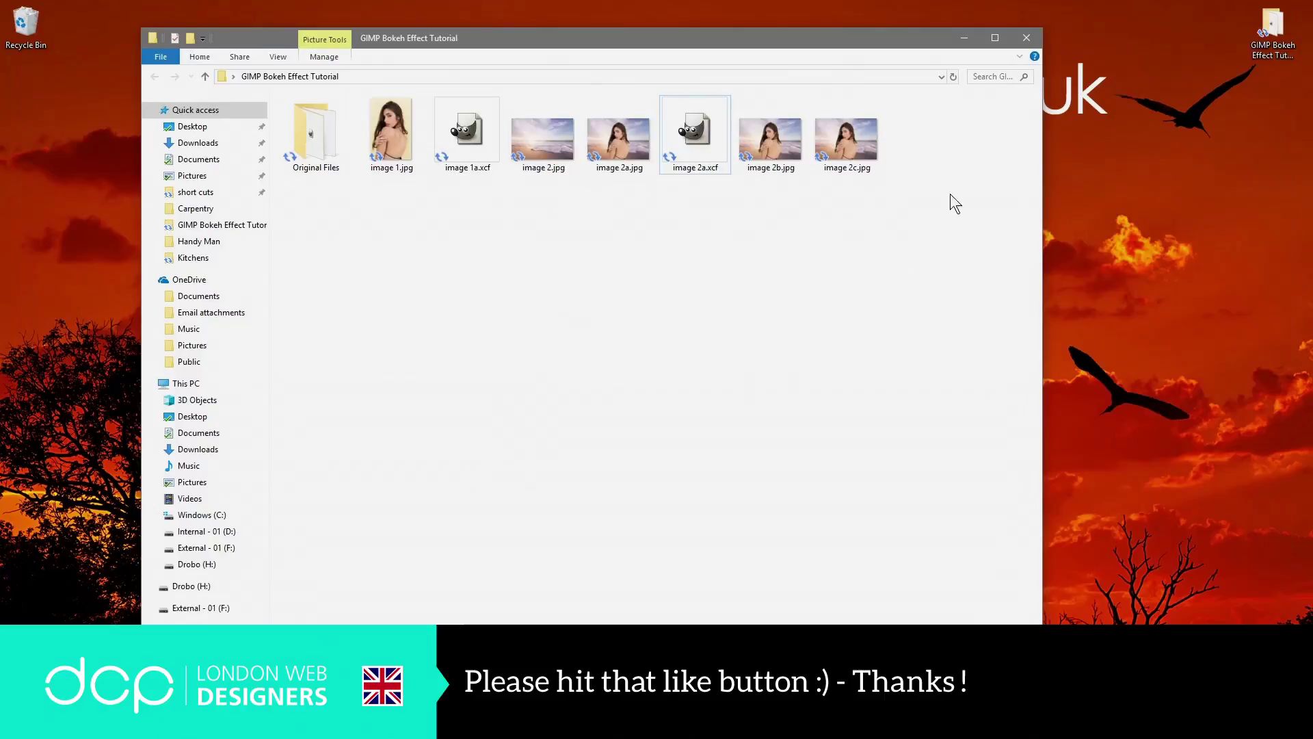
click(1026, 38)
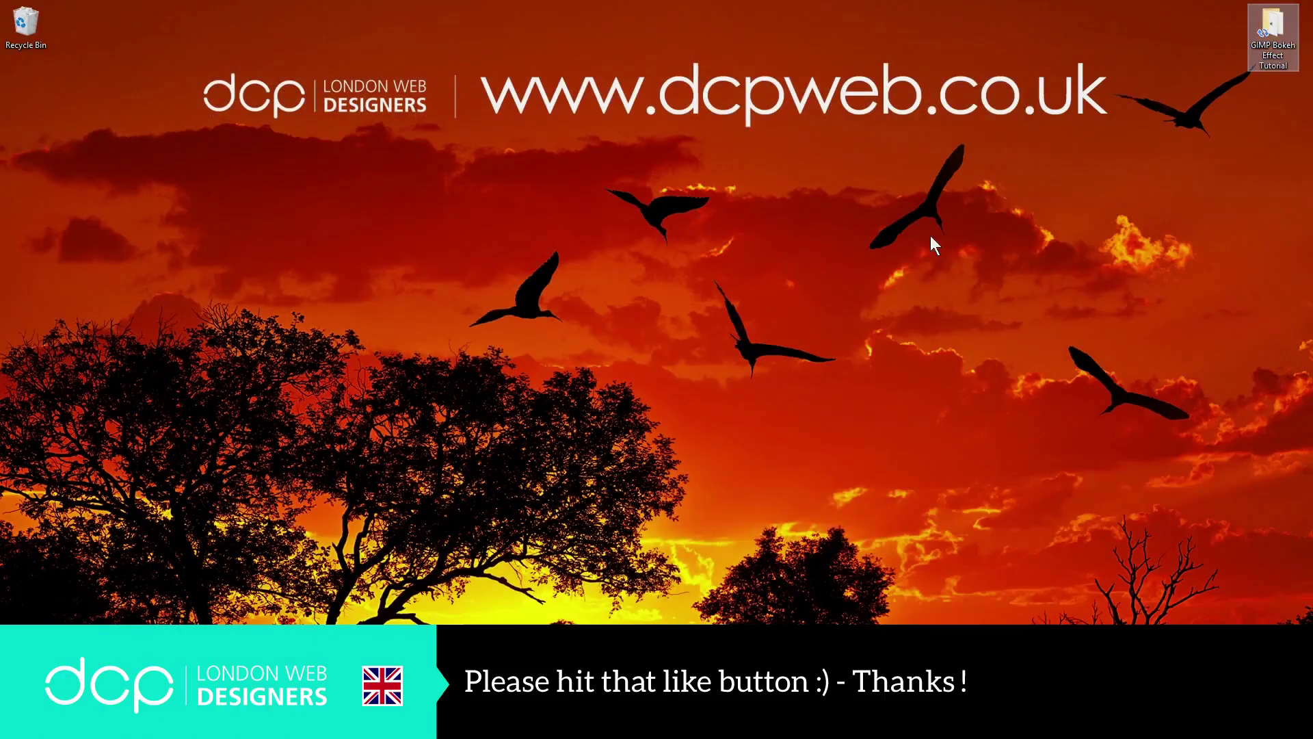